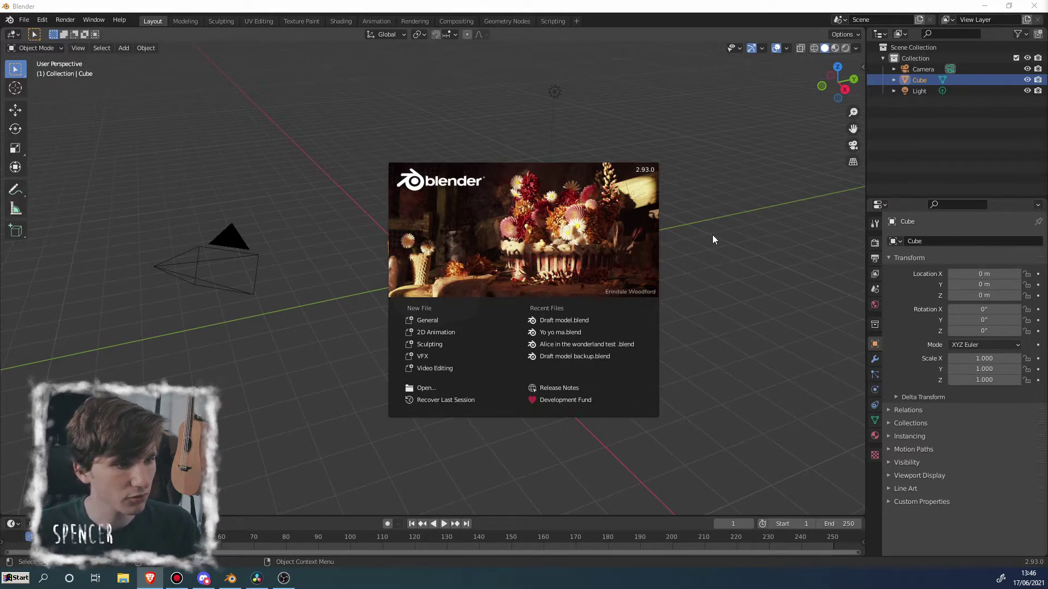
Start a new General file
{"action": "left_click", "coordinate": [427, 320]}
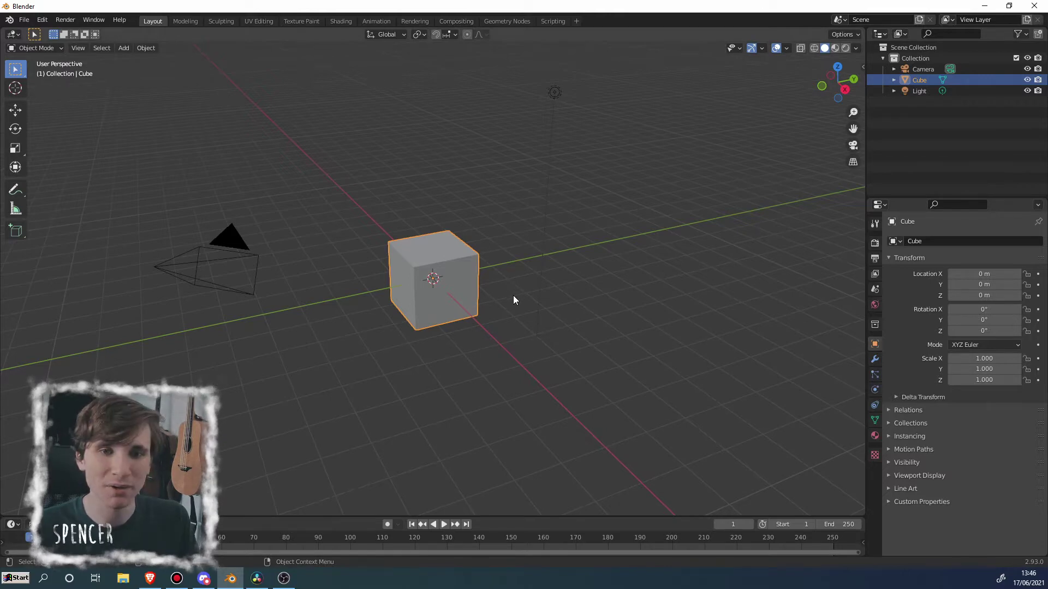
{"action": "right_click", "coordinate": [151, 578]}
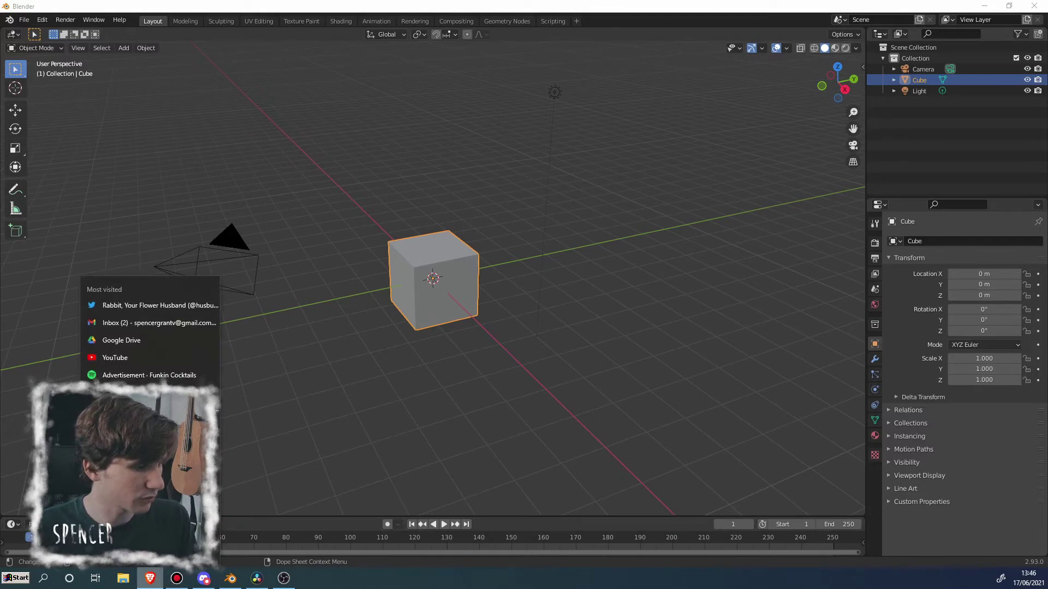
{"action": "left_click", "coordinate": [136, 462]}
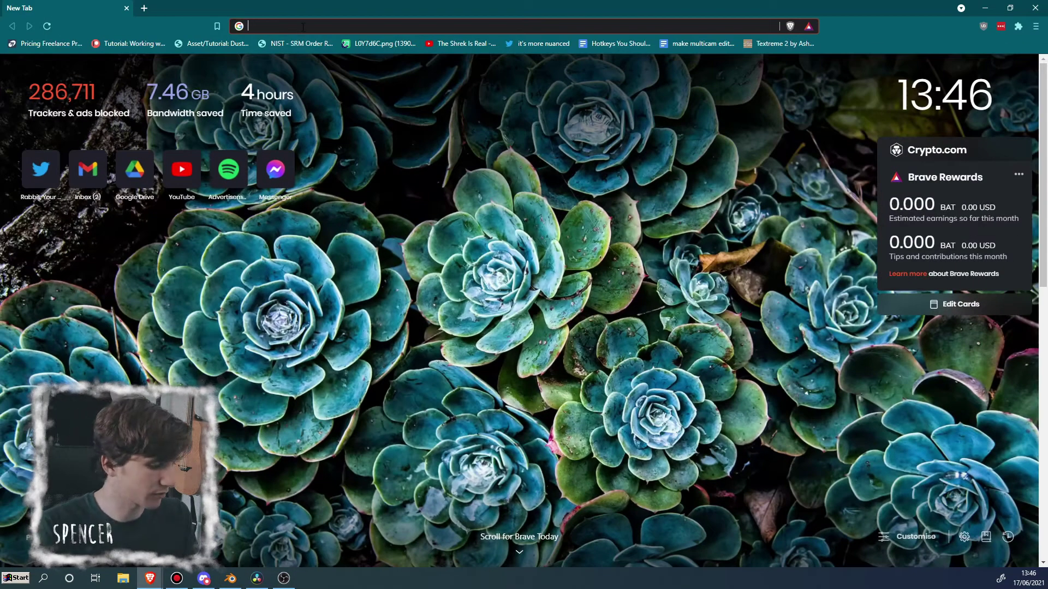
{"action": "type", "text": "goog"}
{"action": "key", "text": "BackSpace"}
{"action": "key", "text": "BackSpace"}
{"action": "key", "text": "BackSpace"}
{"action": "key", "text": "BackSpace"}
{"action": "key", "text": "BackSpace"}
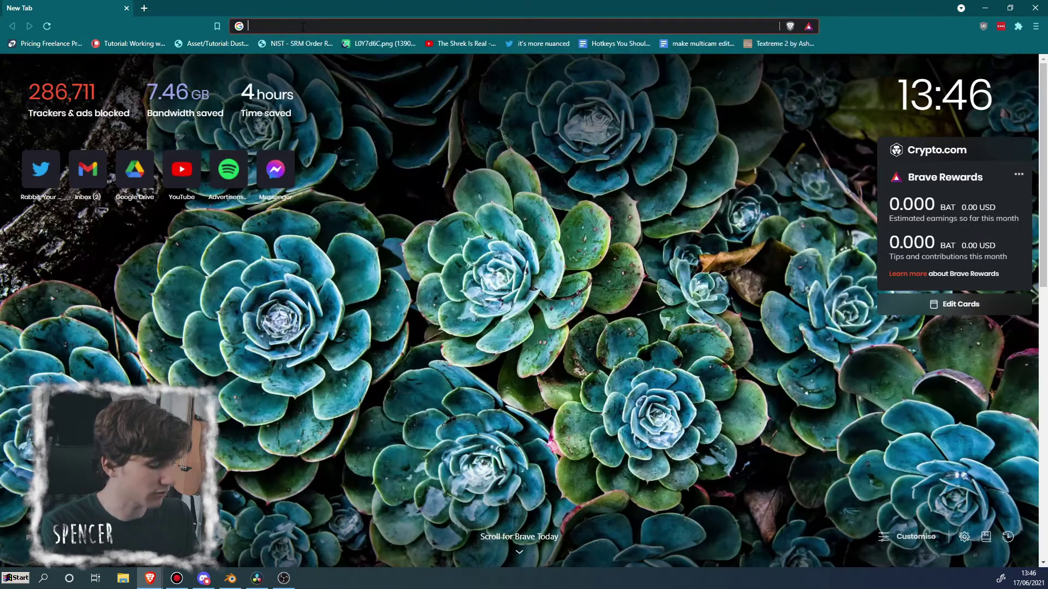
{"action": "type", "text": "https:"}
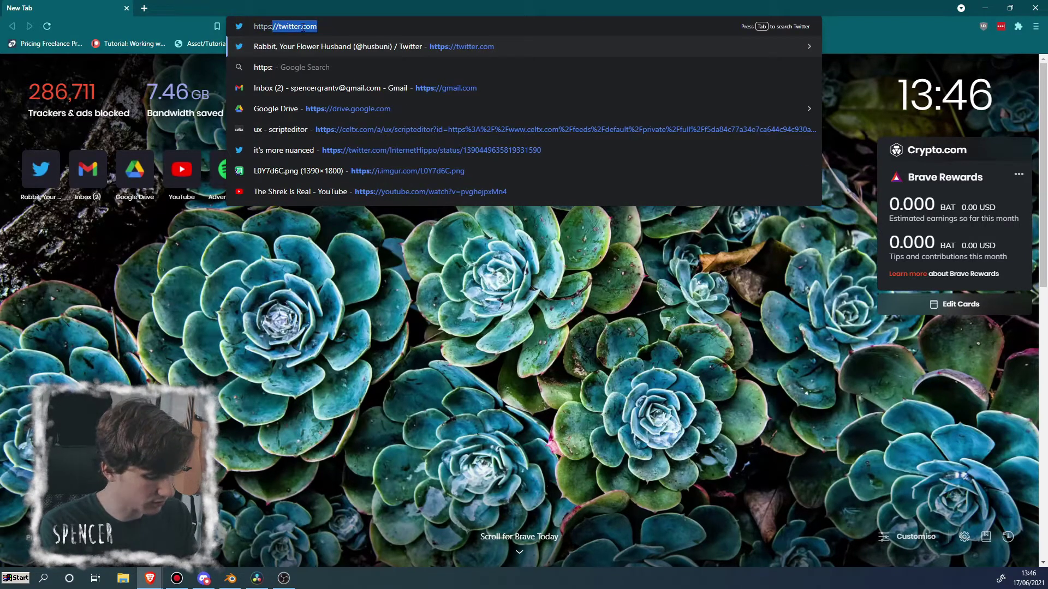
{"action": "type", "text": "//google.com"}
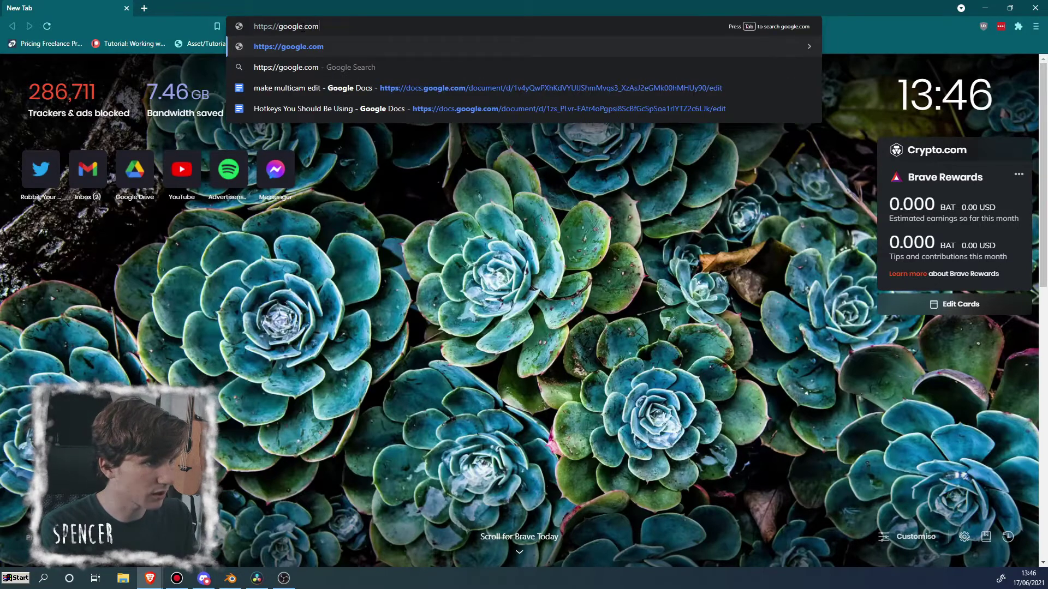
{"action": "key", "text": "Return"}
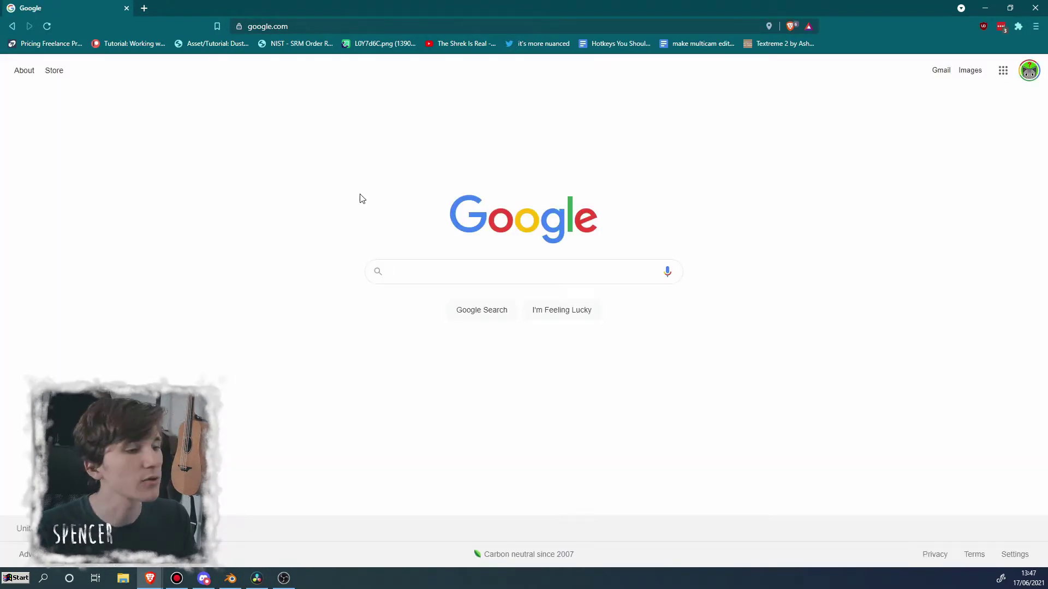
Remove "blender materials" from the recent searches suggested by Google
{"action": "left_click", "coordinate": [424, 264]}
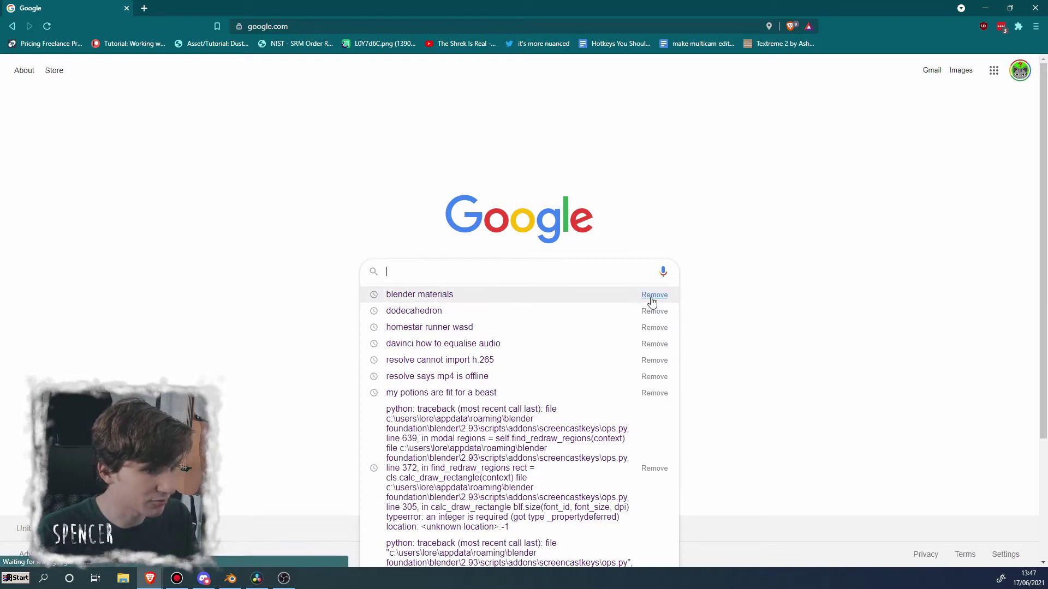
{"action": "left_click", "coordinate": [653, 298]}
{"action": "left_click", "coordinate": [654, 295]}
Search Google for "traffic cone" and browse the image results for the shape and colours of real cones
{"action": "type", "text": "tr"}
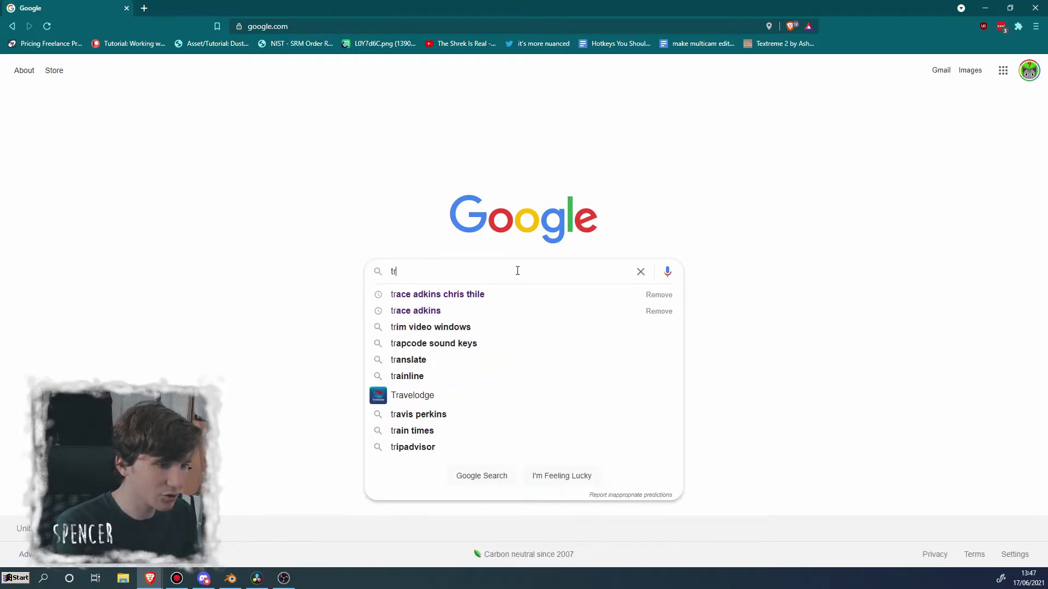
{"action": "type", "text": "affic cone"}
{"action": "key", "text": "Return"}
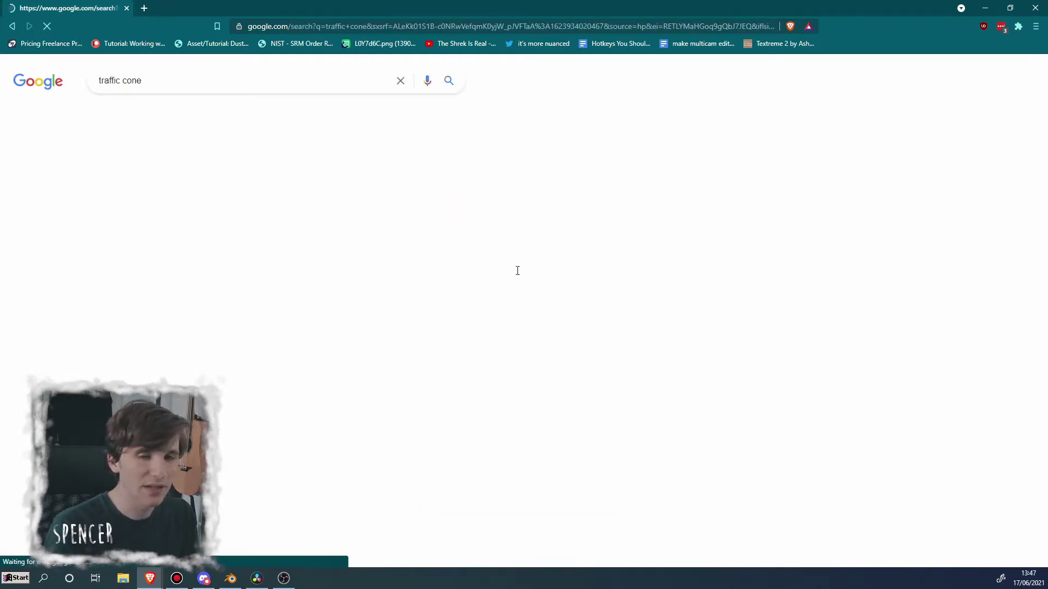
{"action": "left_click", "coordinate": [140, 113]}
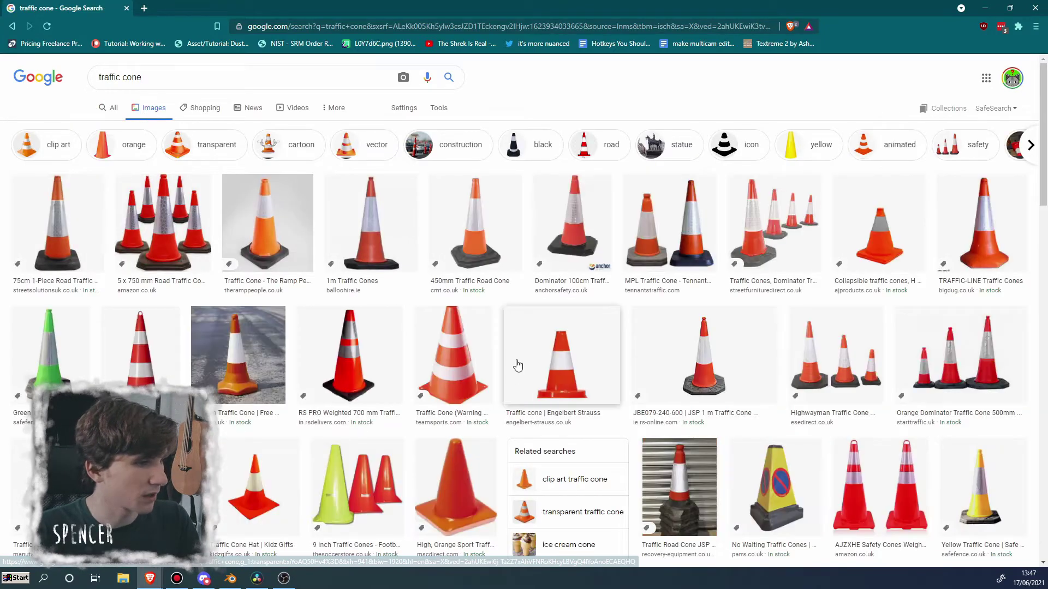
{"action": "scroll", "coordinate": [485, 402], "scroll_direction": "down", "scroll_amount": 2}
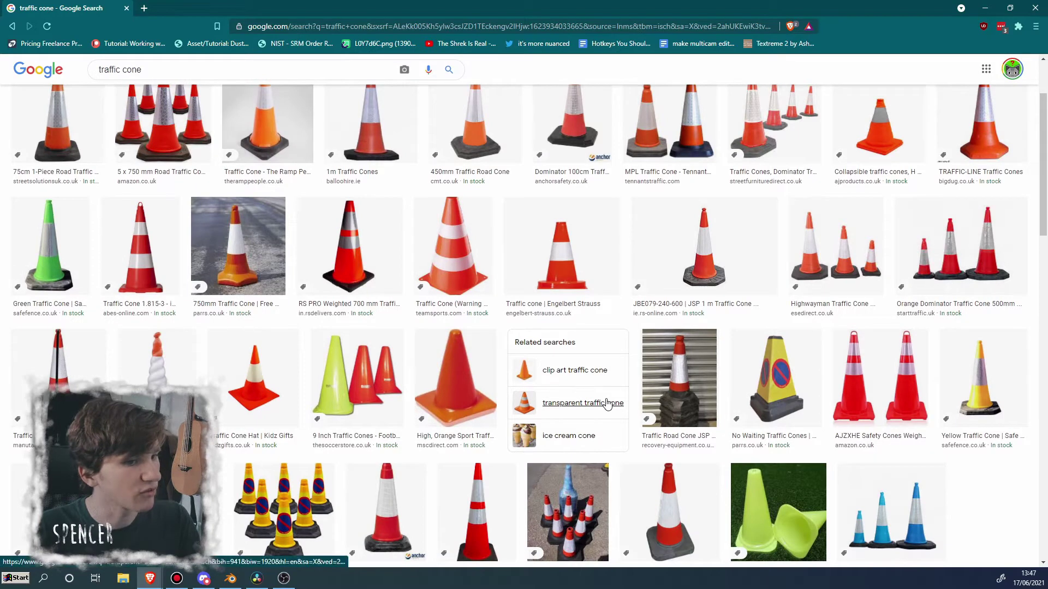
{"action": "scroll", "coordinate": [405, 343], "scroll_direction": "down", "scroll_amount": 3}
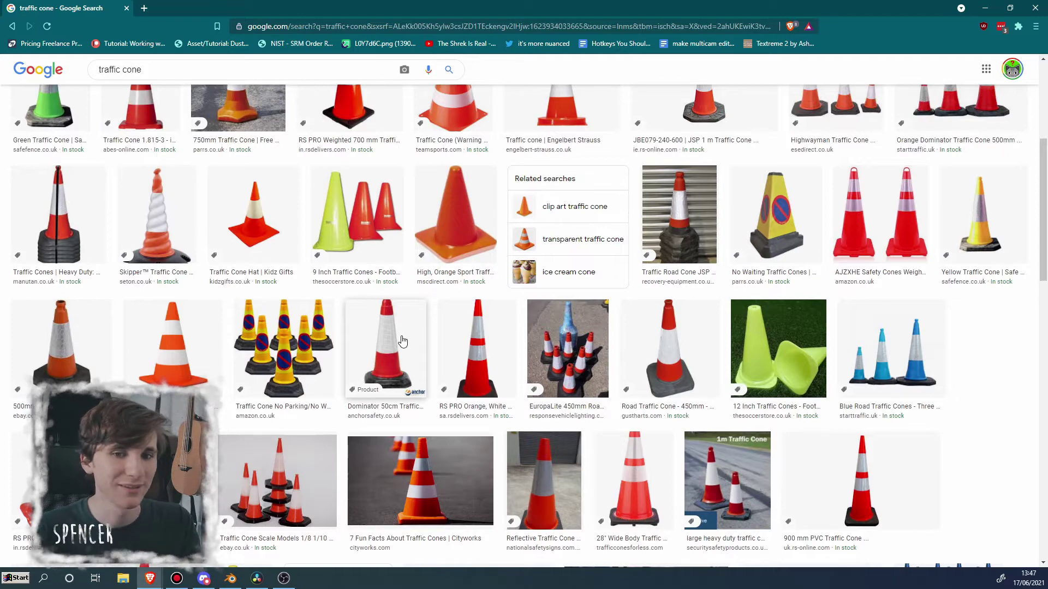
{"action": "scroll", "coordinate": [402, 341], "scroll_direction": "down", "scroll_amount": 3}
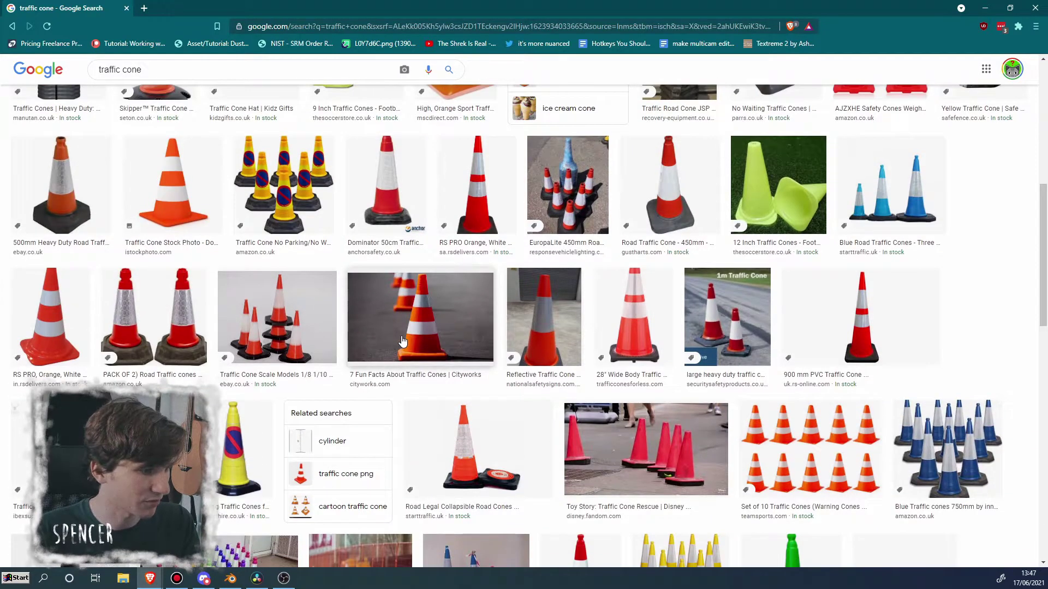
{"action": "scroll", "coordinate": [402, 341], "scroll_direction": "down", "scroll_amount": 3}
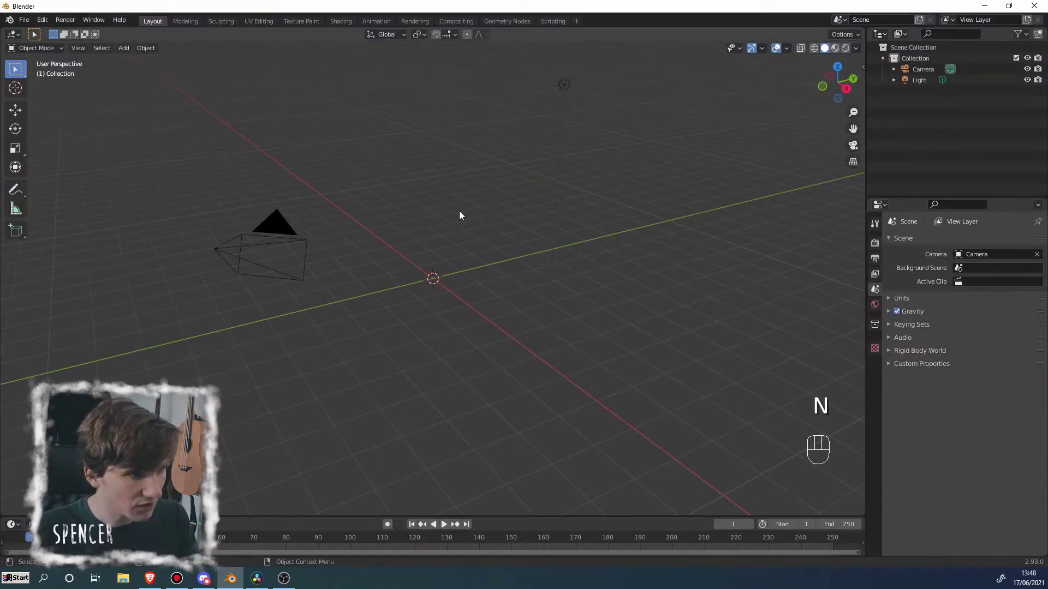
In Blender, restore the deleted default cube and delete it from the scene again
{"action": "key", "text": "ctrl+z"}
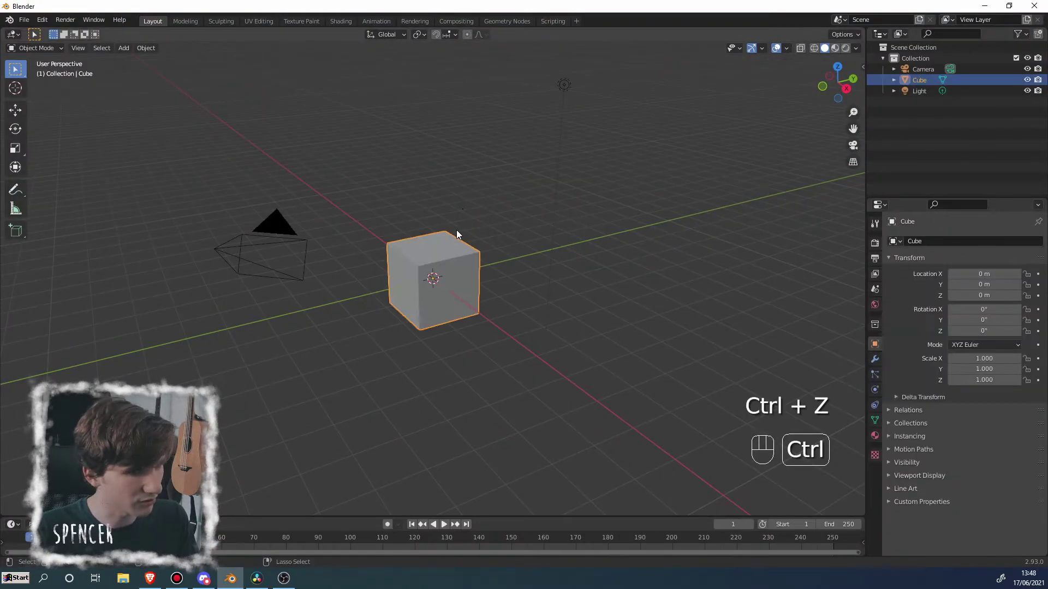
{"action": "left_click", "coordinate": [482, 220]}
{"action": "left_click", "coordinate": [433, 276]}
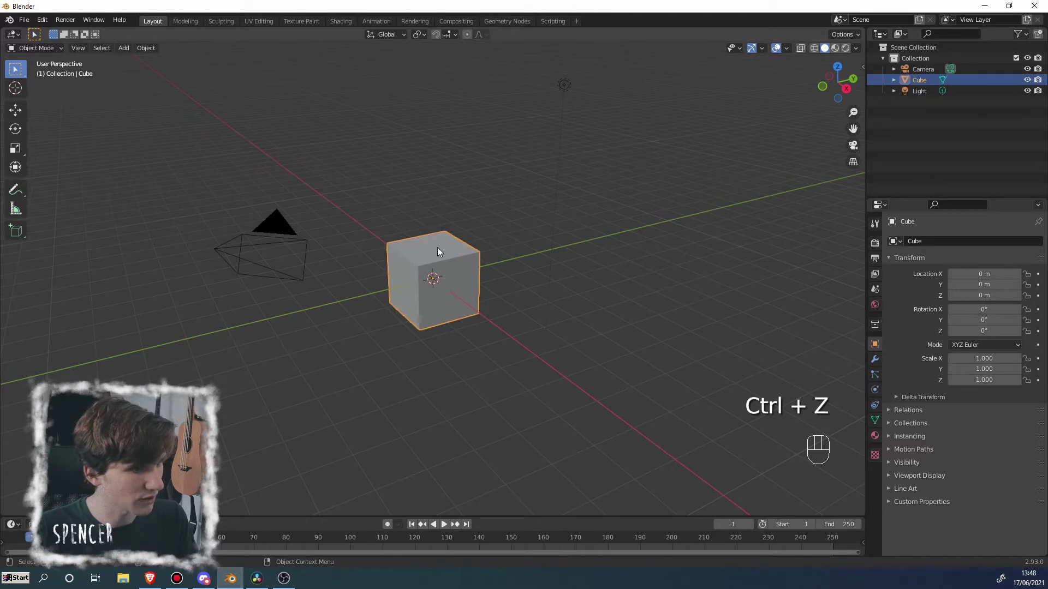
{"action": "key", "text": "x"}
{"action": "left_click", "coordinate": [438, 248]}
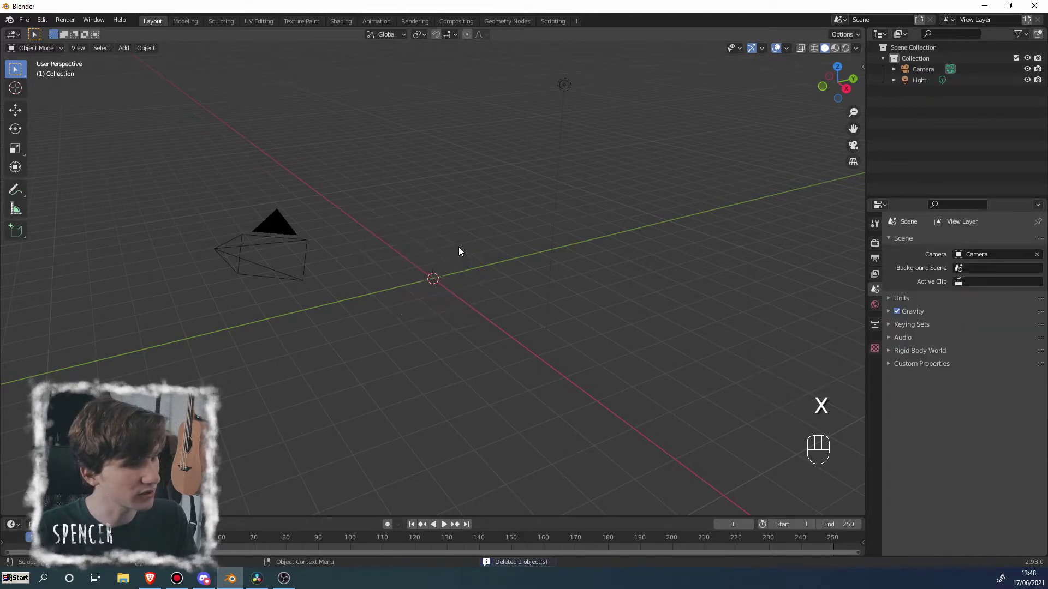
{"action": "key", "text": "ctrl+z"}
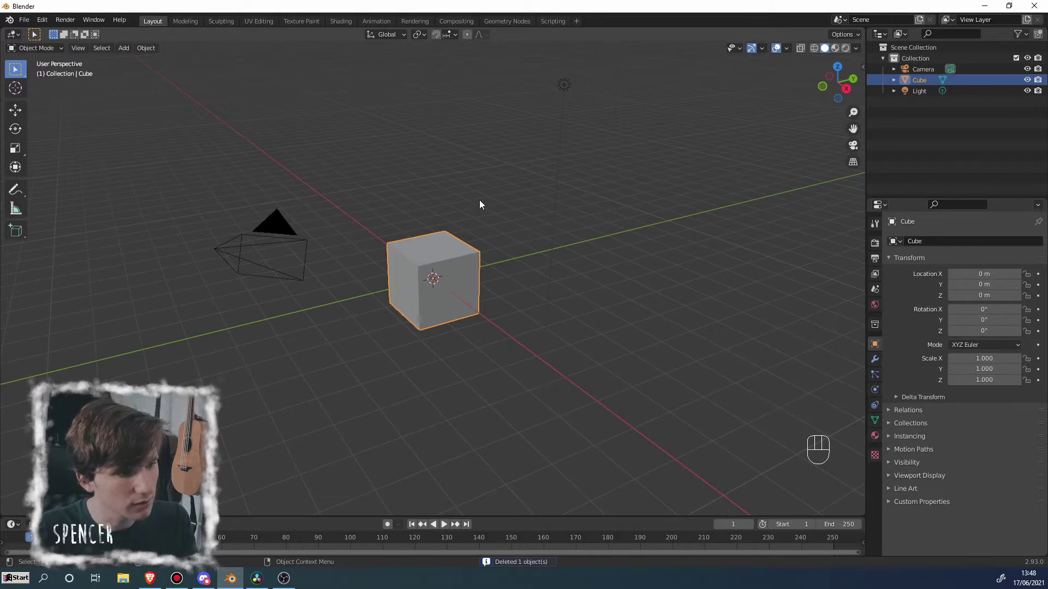
{"action": "key", "text": "Delete"}
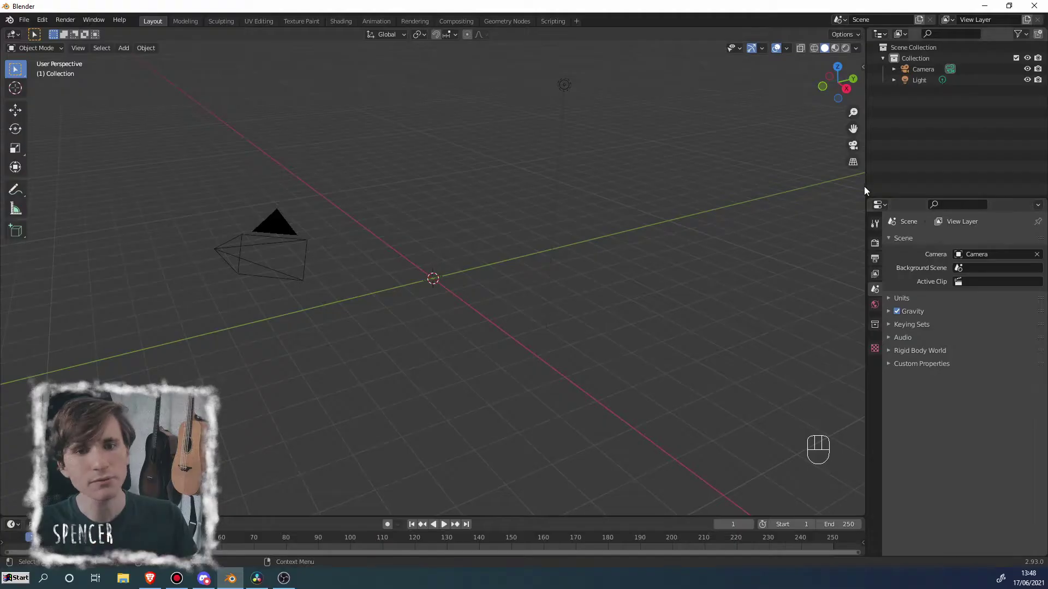
Add a cone mesh at the scene's origin
{"action": "middle_click_drag", "start_coordinate": [446, 205], "coordinate": [444, 214]}
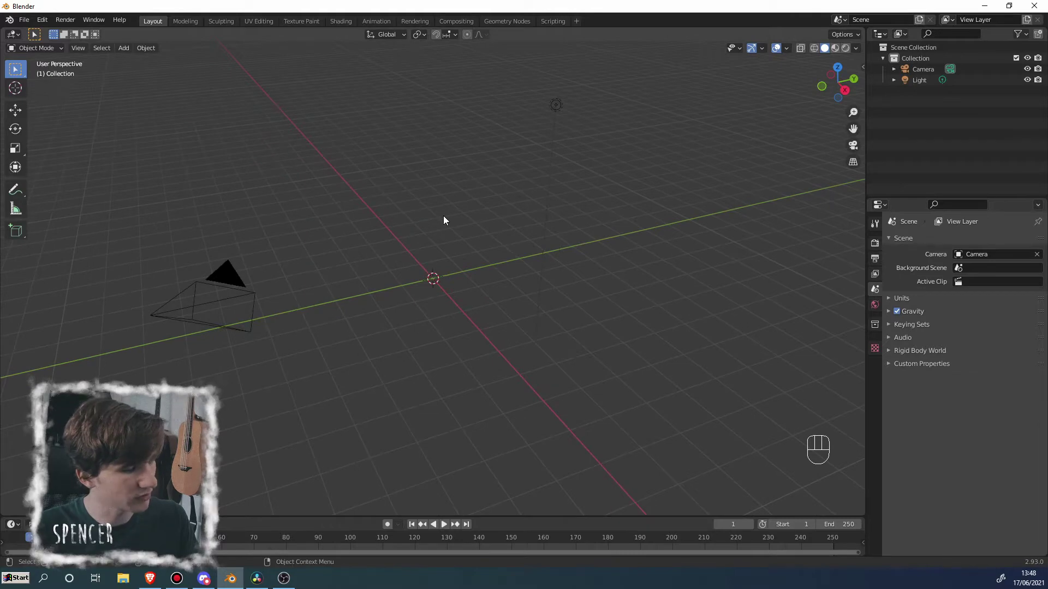
{"action": "key", "text": "shift+a"}
{"action": "mouse_move", "coordinate": [444, 216]}
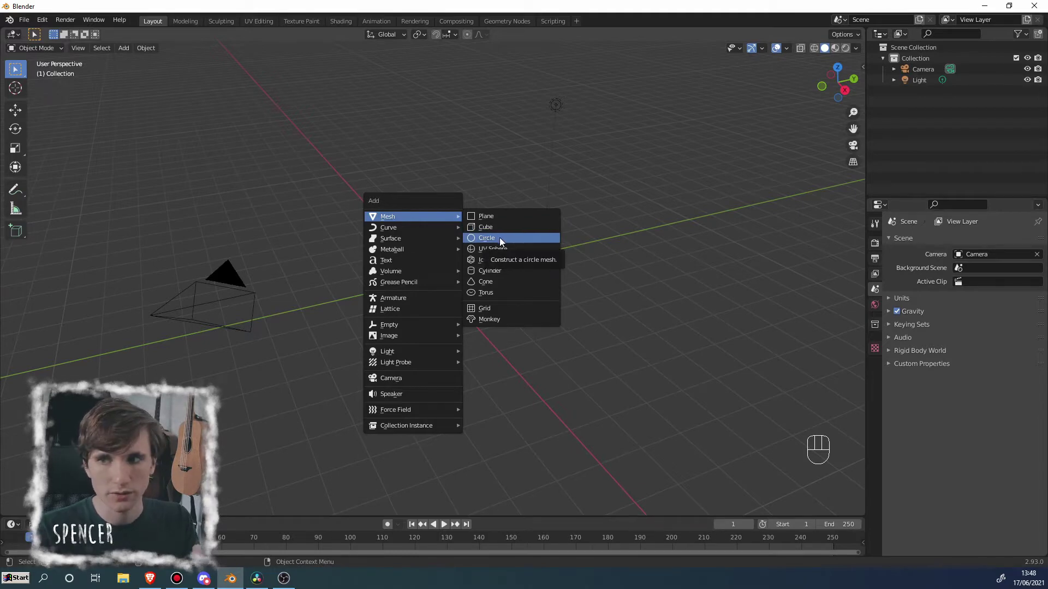
{"action": "left_click", "coordinate": [497, 281]}
{"action": "scroll", "coordinate": [480, 288], "scroll_direction": "up", "scroll_amount": 3}
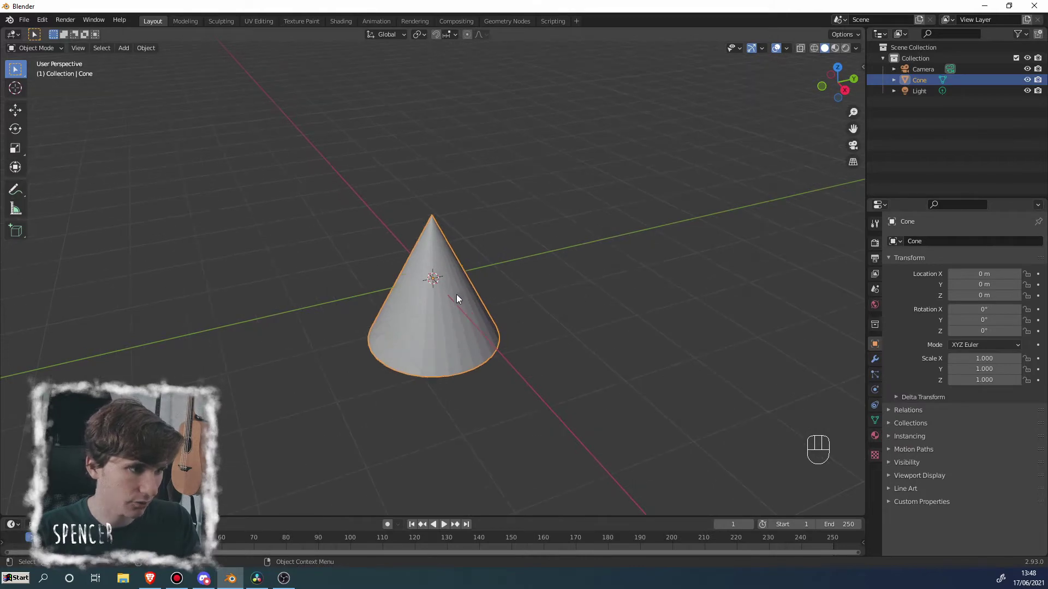
{"action": "middle_click_drag", "start_coordinate": [457, 295], "coordinate": [390, 292]}
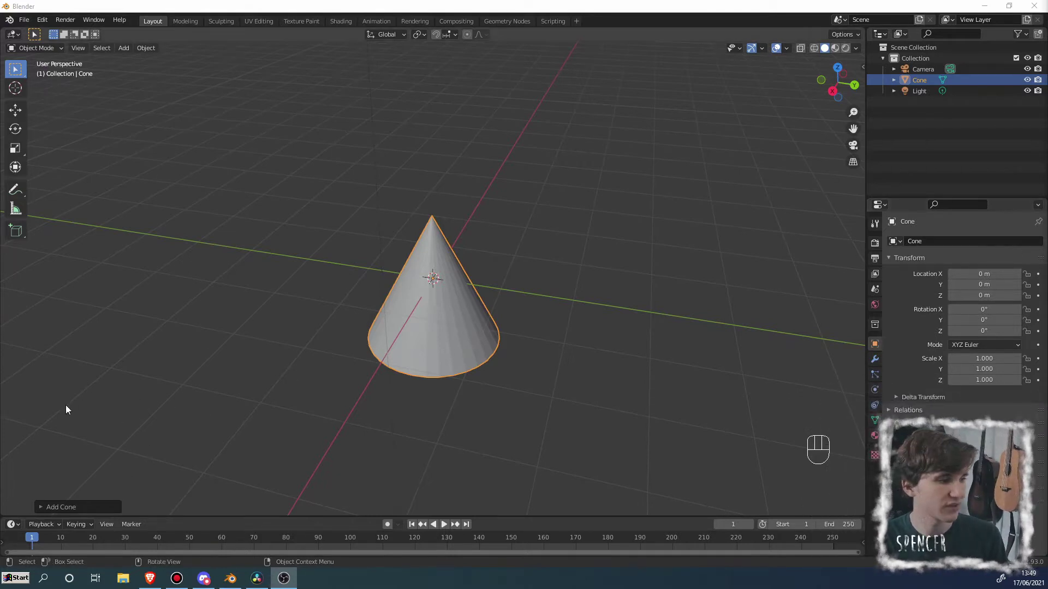
Set the new cone's vertex count to 20 in its creation settings
{"action": "left_click", "coordinate": [40, 506]}
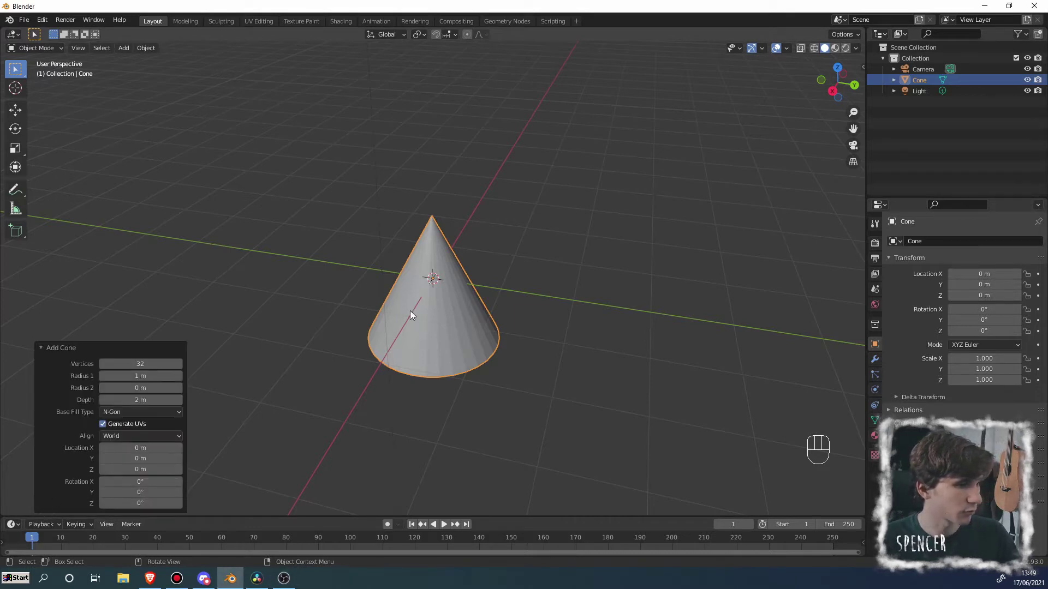
{"action": "middle_click_drag", "start_coordinate": [411, 310], "coordinate": [496, 297]}
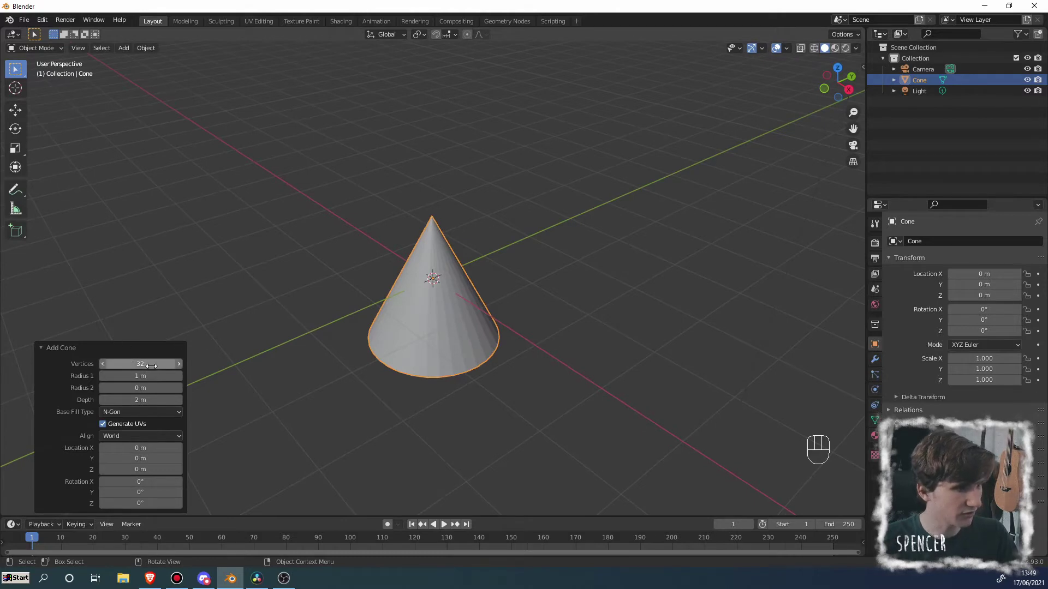
{"action": "left_click_drag", "start_coordinate": [151, 365], "coordinate": [137, 368]}
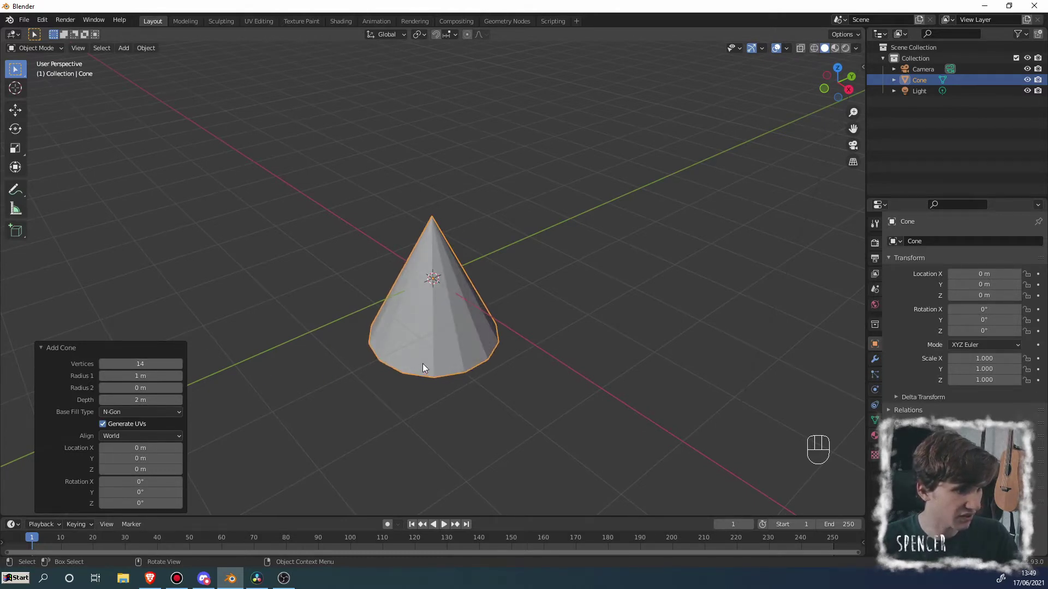
{"action": "middle_click_drag", "start_coordinate": [423, 364], "coordinate": [537, 333]}
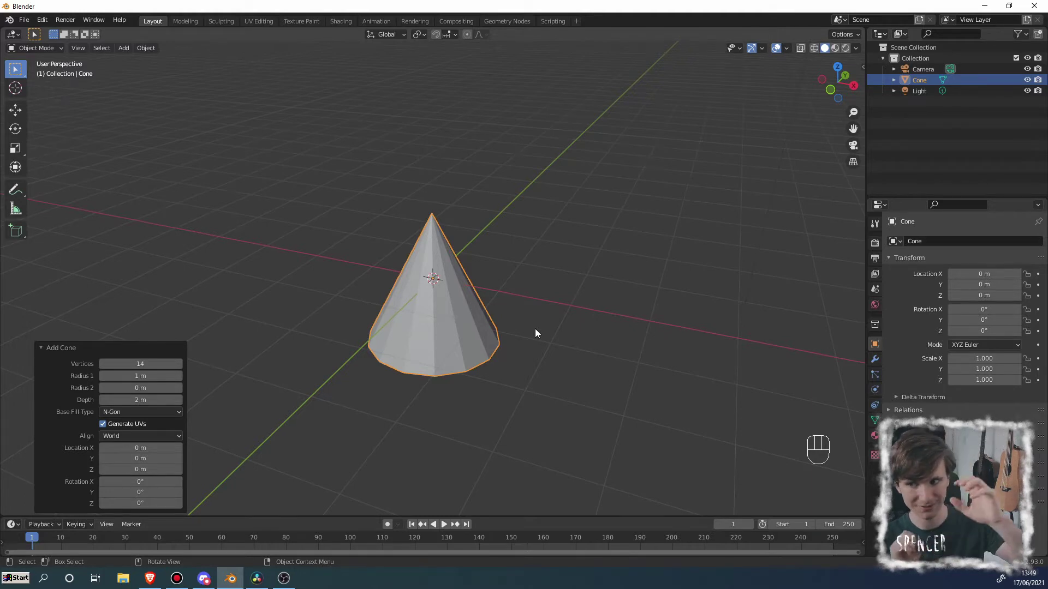
{"action": "left_click", "coordinate": [179, 365]}
{"action": "left_click", "coordinate": [179, 365]}
{"action": "left_click", "coordinate": [179, 365]}
{"action": "left_click", "coordinate": [179, 365]}
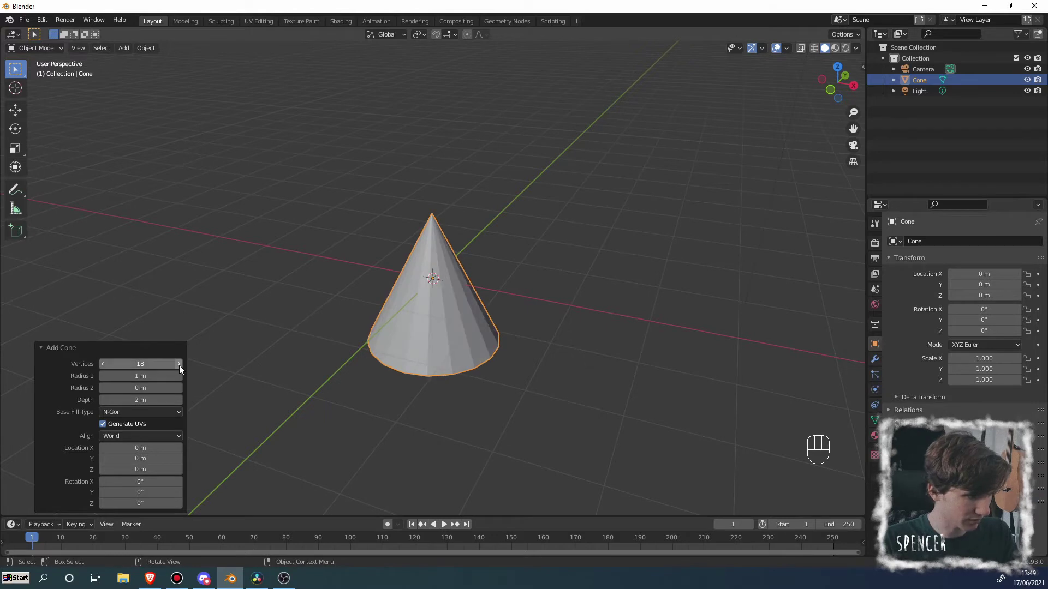
{"action": "left_click", "coordinate": [179, 365]}
{"action": "left_click", "coordinate": [179, 365]}
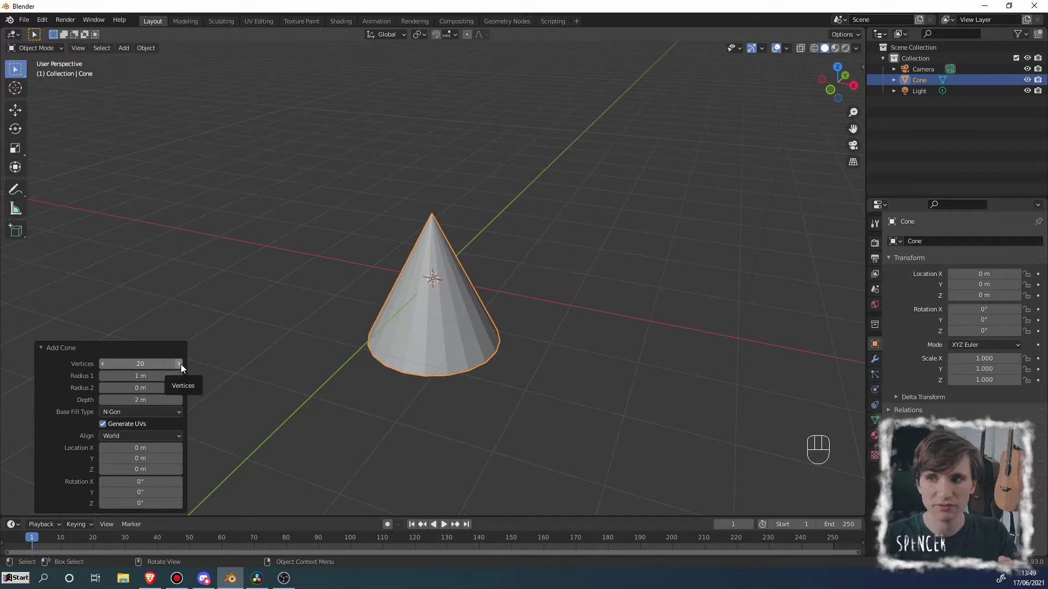
Reopen the cone's creation settings and set Radius 1 to 0.79 m and Radius 2 to 0.29 m
{"action": "left_click", "coordinate": [307, 282]}
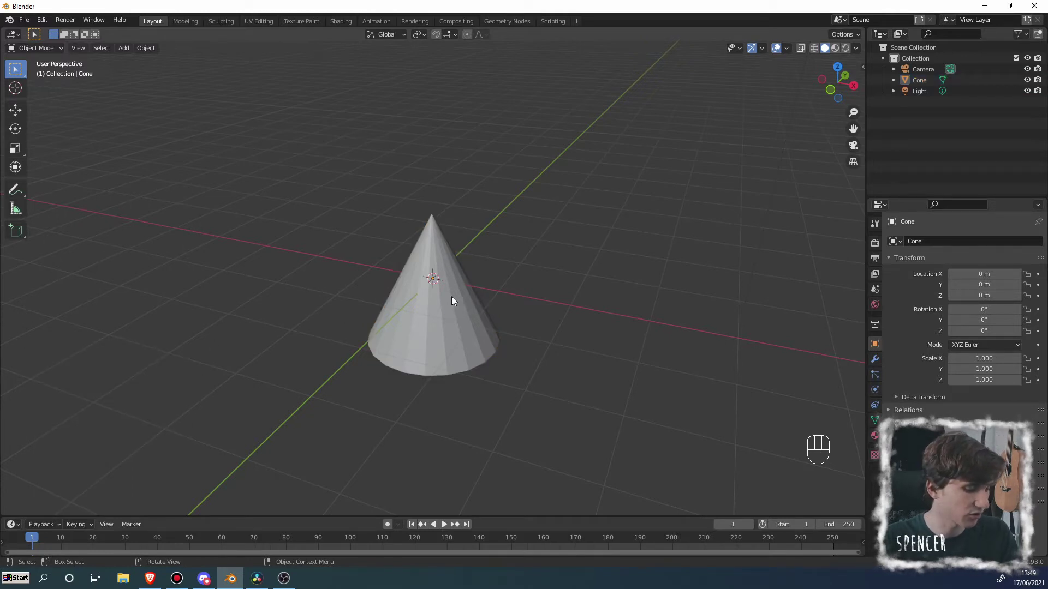
{"action": "left_click", "coordinate": [452, 297]}
{"action": "key", "text": "F9"}
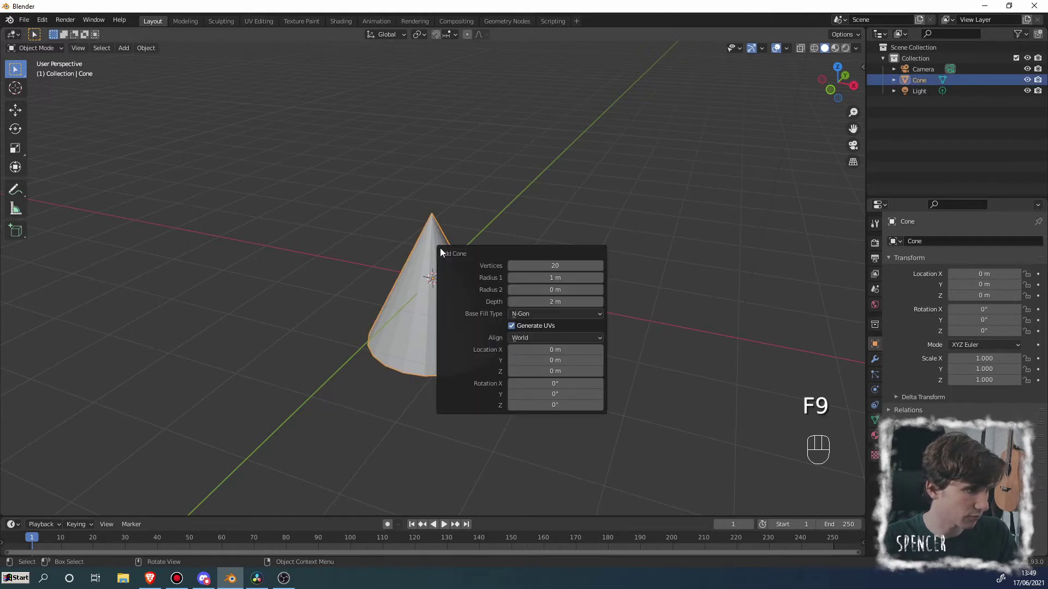
{"action": "key", "text": "F9"}
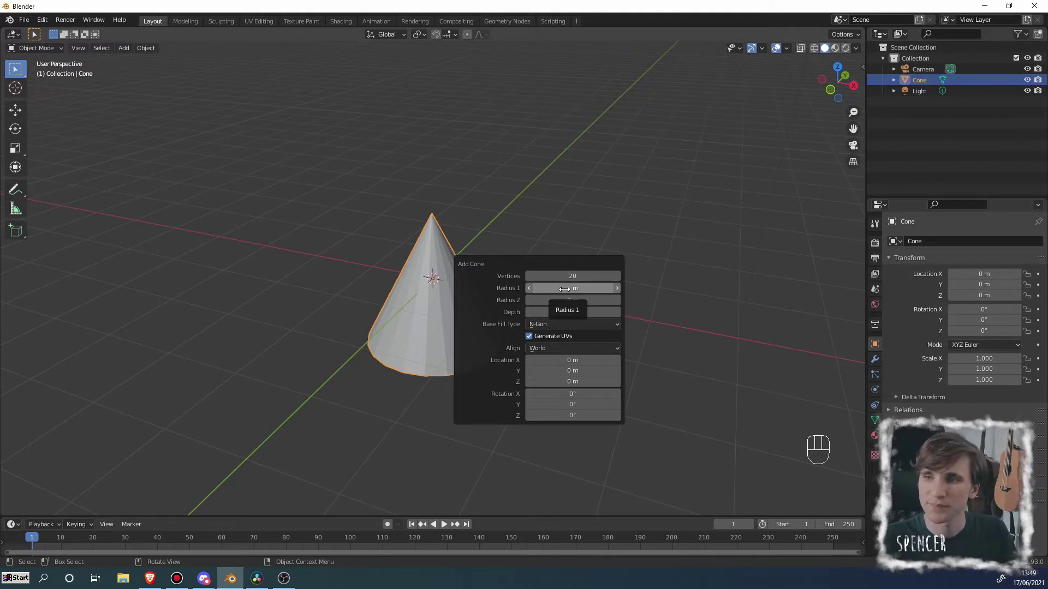
{"action": "mouse_move", "coordinate": [564, 288]}
{"action": "left_mouse_down"}
{"action": "mouse_move", "coordinate": [575, 294]}
{"action": "mouse_move", "coordinate": [547, 296]}
{"action": "left_mouse_up"}
{"action": "left_click_drag", "start_coordinate": [544, 296], "coordinate": [567, 300]}
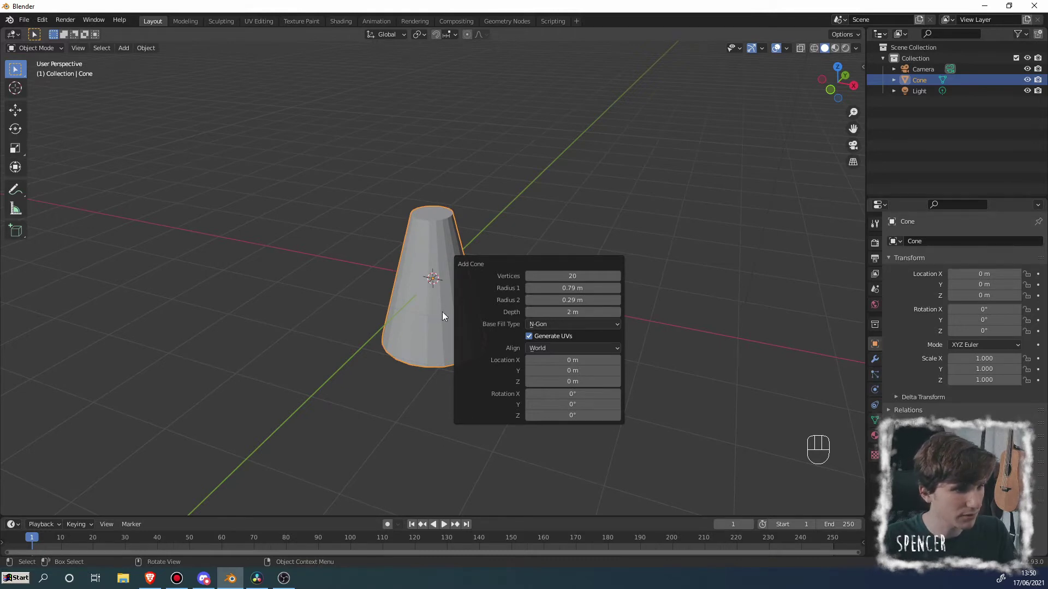
In the cone's creation settings, reduce Radius 1 to 0.53 m, Radius 2 to 0.19 m and Depth to 1.38 m
{"action": "mouse_move", "coordinate": [444, 280]}
{"action": "middle_mouse_down"}
{"action": "mouse_move", "coordinate": [483, 246]}
{"action": "mouse_move", "coordinate": [431, 280]}
{"action": "mouse_move", "coordinate": [454, 277]}
{"action": "mouse_move", "coordinate": [444, 269]}
{"action": "mouse_move", "coordinate": [454, 278]}
{"action": "middle_mouse_up"}
{"action": "key", "text": "F9"}
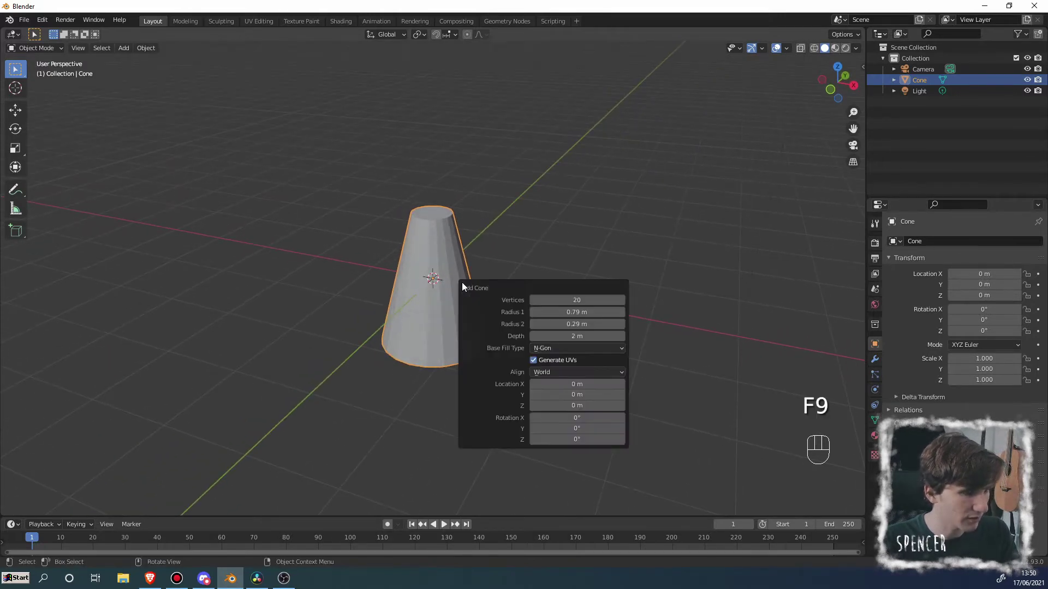
{"action": "left_click_drag", "start_coordinate": [573, 338], "coordinate": [548, 324]}
Review the cone's base fill options and examine its top face from above
{"action": "left_click", "coordinate": [578, 349]}
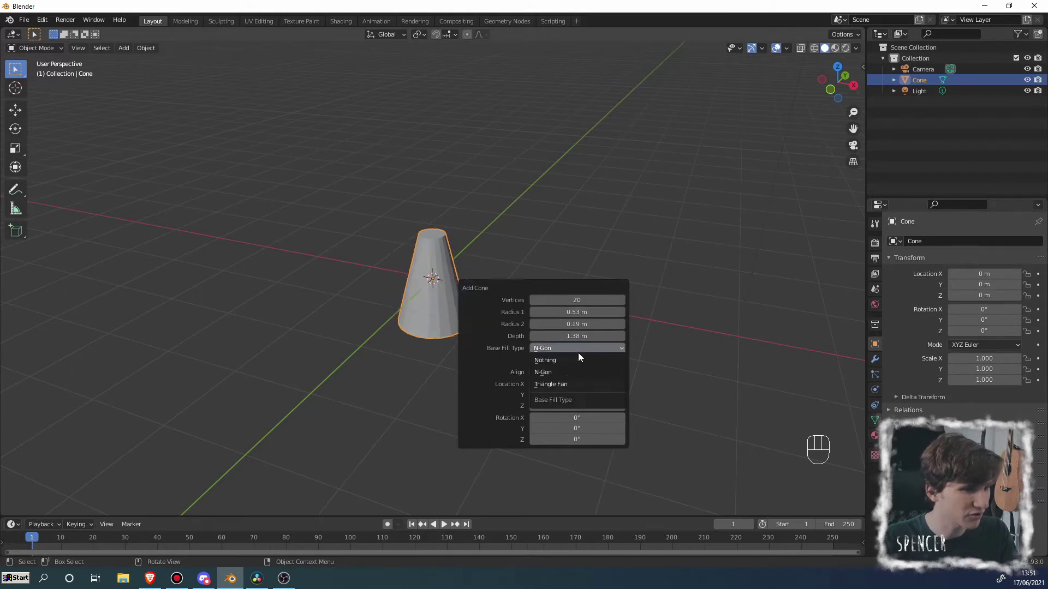
{"action": "left_click", "coordinate": [574, 356]}
{"action": "mouse_move", "coordinate": [427, 249]}
{"action": "middle_mouse_down"}
{"action": "mouse_move", "coordinate": [442, 296]}
{"action": "mouse_move", "coordinate": [527, 255]}
{"action": "mouse_move", "coordinate": [533, 262]}
{"action": "mouse_move", "coordinate": [498, 288]}
{"action": "mouse_move", "coordinate": [425, 262]}
{"action": "middle_mouse_up"}
{"action": "scroll", "coordinate": [443, 278], "scroll_direction": "up", "scroll_amount": 4}
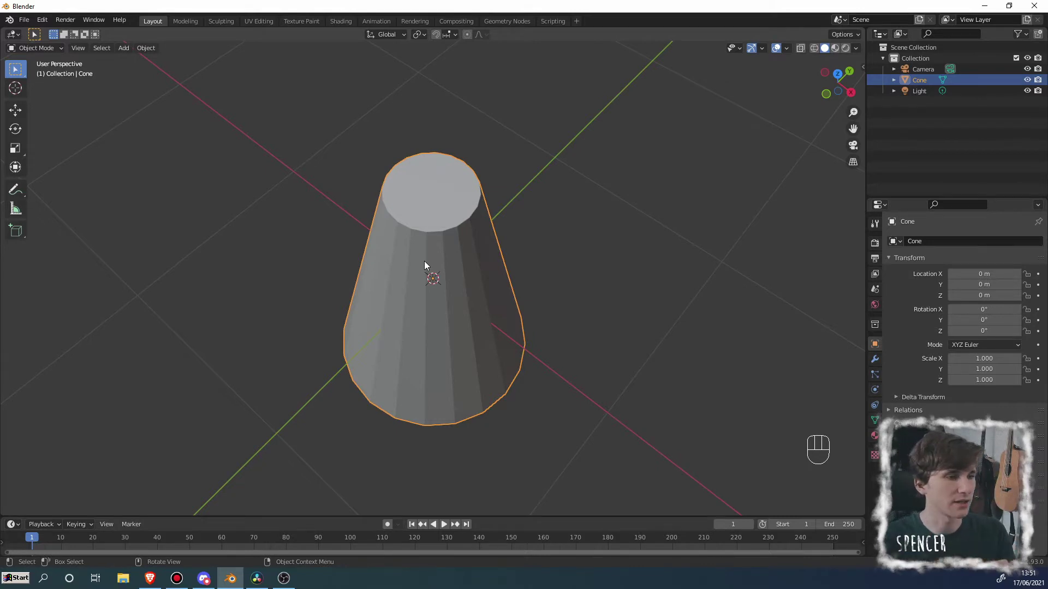
{"action": "right_click", "coordinate": [437, 198]}
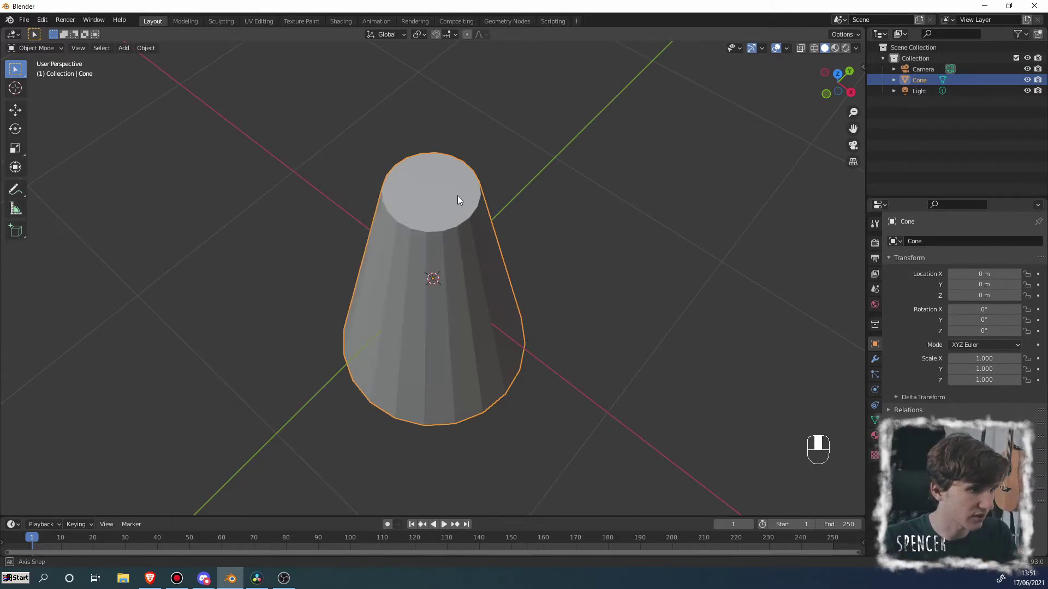
{"action": "middle_click_drag", "start_coordinate": [457, 196], "coordinate": [456, 207]}
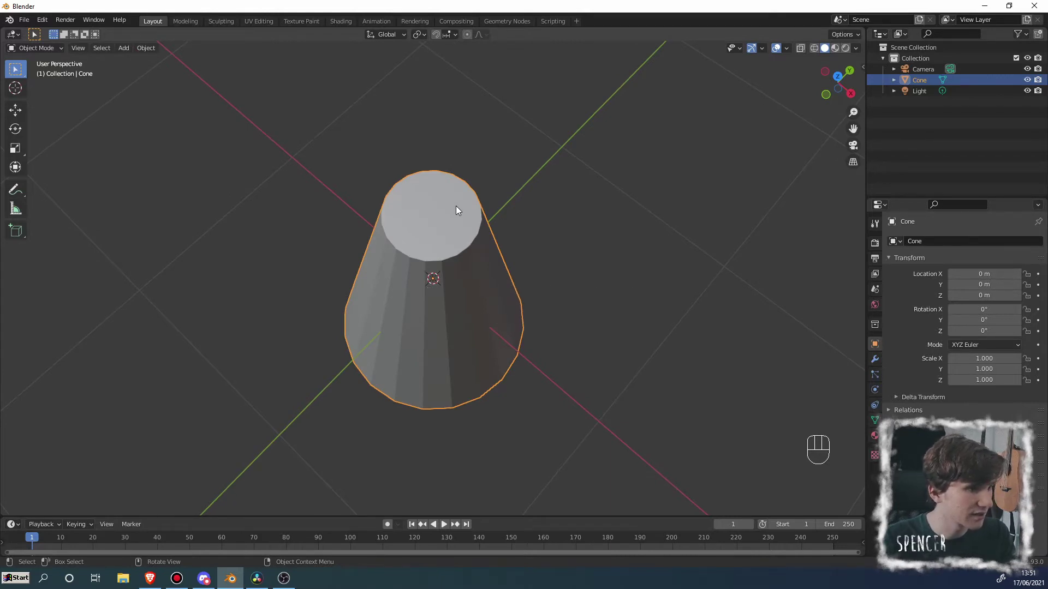
{"action": "key", "text": "F9"}
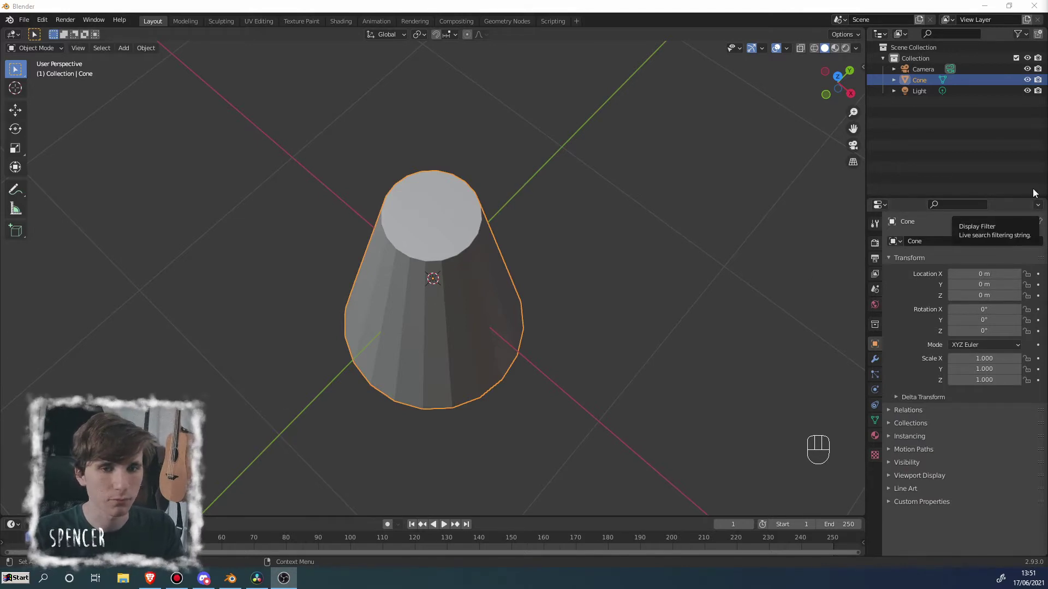
{"action": "left_click", "coordinate": [473, 4]}
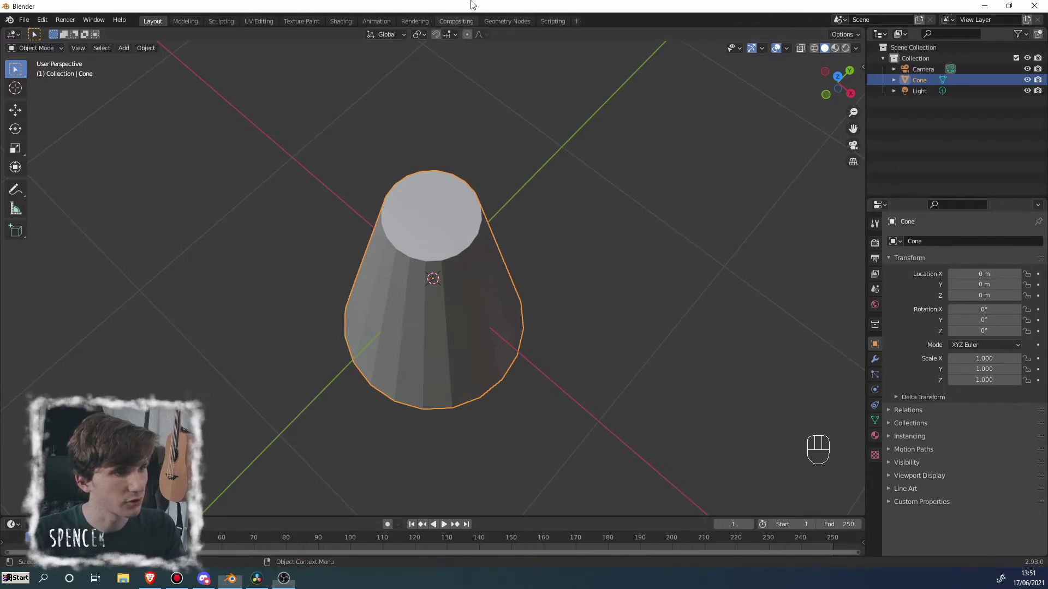
Try the Triangle Fan and N-Gon base fills on the cone and settle on Nothing as its Base Fill Type
{"action": "middle_click_drag", "start_coordinate": [453, 245], "coordinate": [455, 235]}
{"action": "key", "text": "F9"}
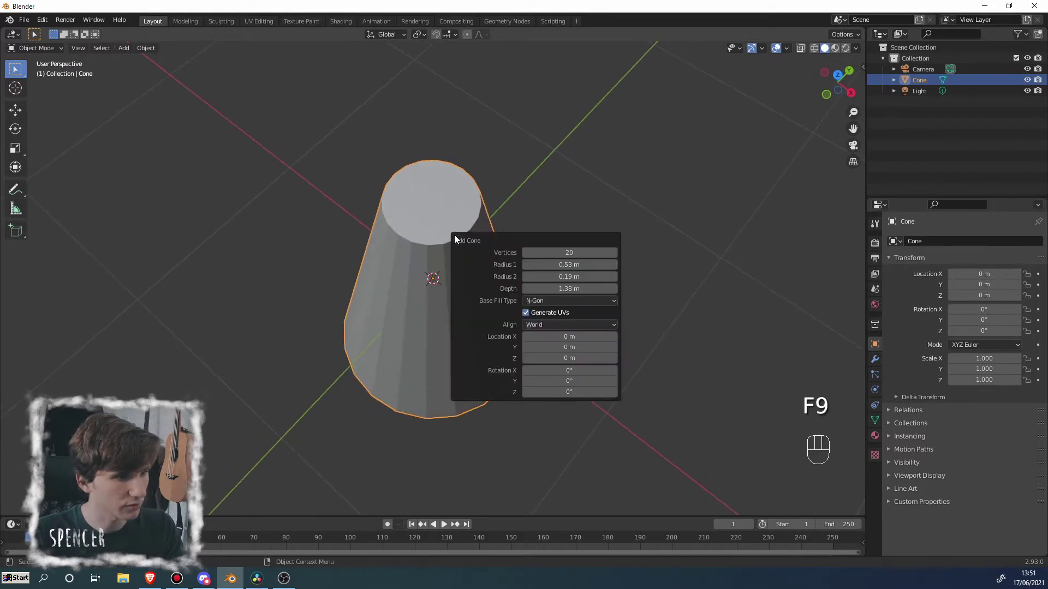
{"action": "left_click", "coordinate": [575, 302]}
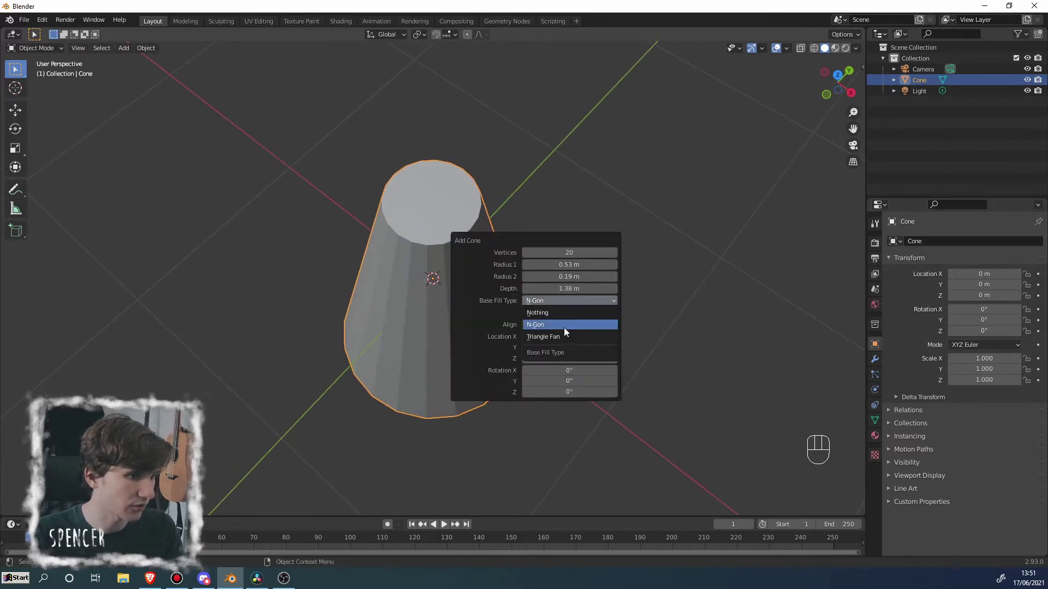
{"action": "left_click", "coordinate": [559, 336]}
{"action": "left_click", "coordinate": [567, 301]}
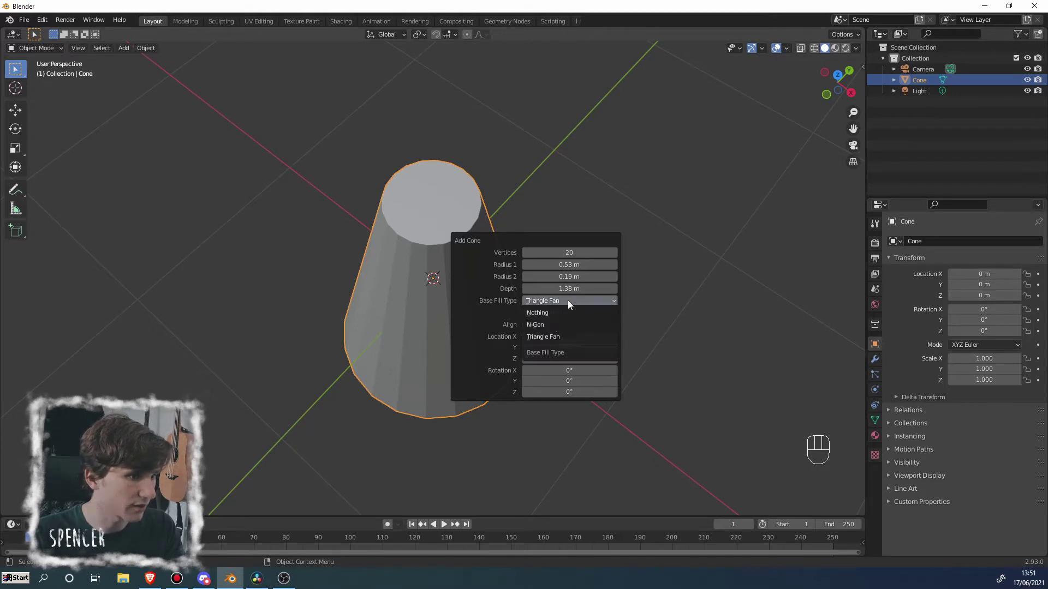
{"action": "left_click", "coordinate": [555, 326]}
{"action": "left_click", "coordinate": [556, 300]}
{"action": "left_click", "coordinate": [551, 314]}
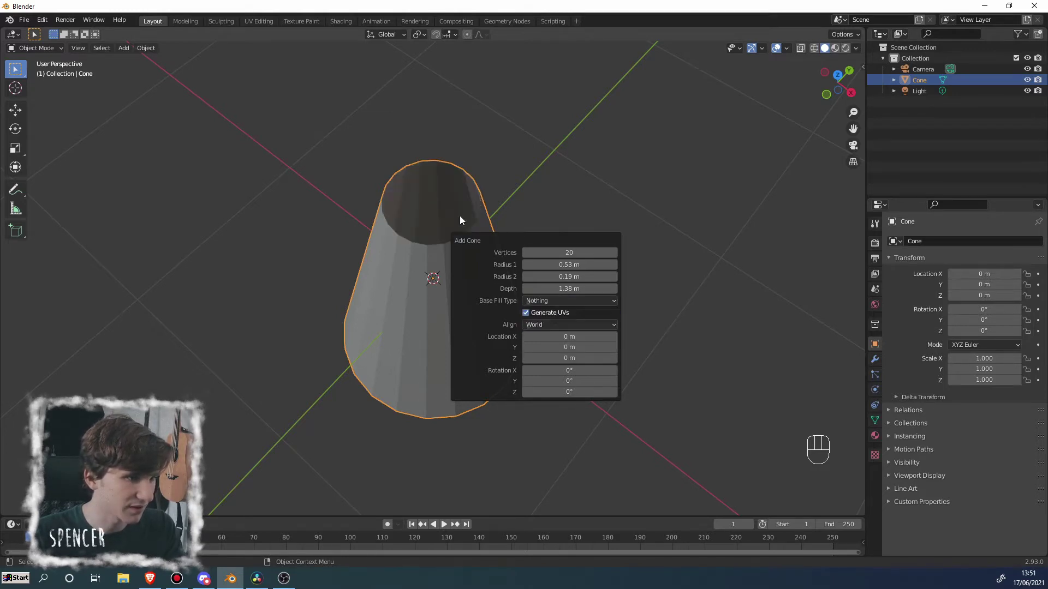
{"action": "mouse_move", "coordinate": [460, 215]}
{"action": "middle_mouse_down"}
{"action": "mouse_move", "coordinate": [395, 256]}
{"action": "mouse_move", "coordinate": [421, 217]}
{"action": "mouse_move", "coordinate": [455, 202]}
{"action": "middle_mouse_up"}
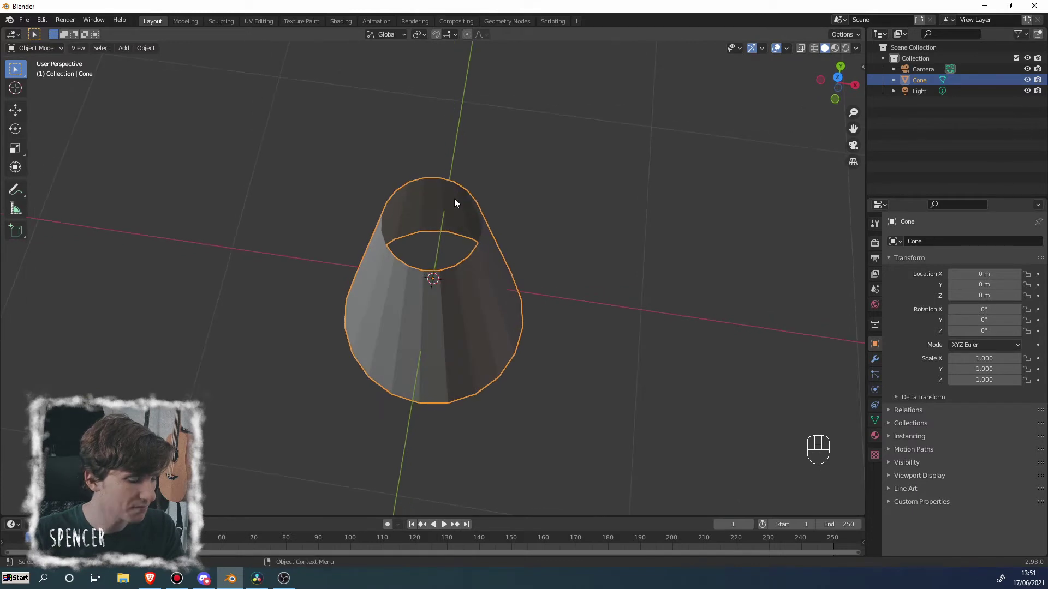
Reopen the cone's creation settings and set its Depth to 2 m
{"action": "key", "text": "F9"}
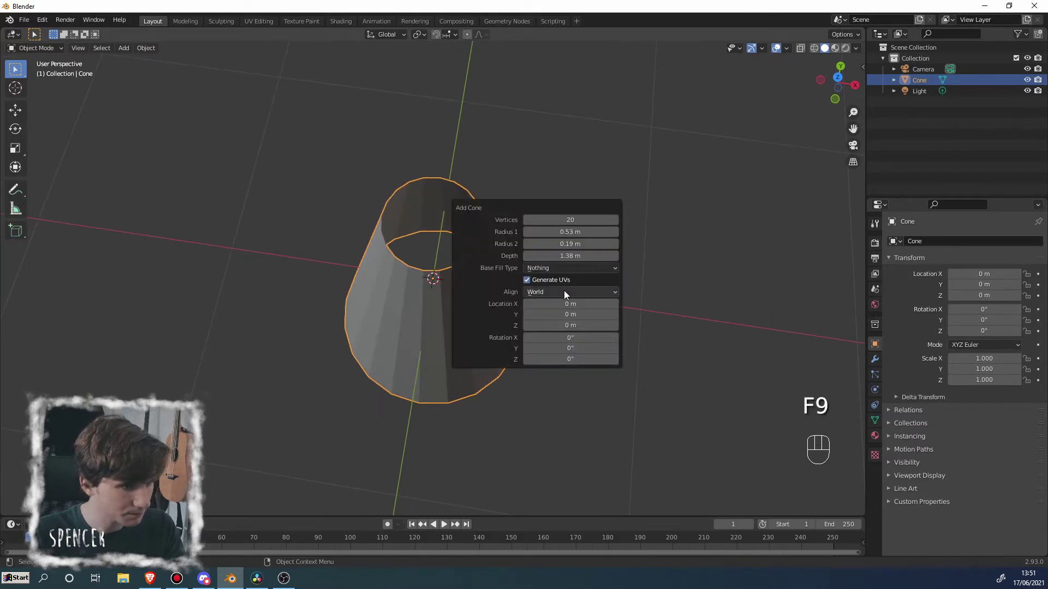
{"action": "key", "text": "F9"}
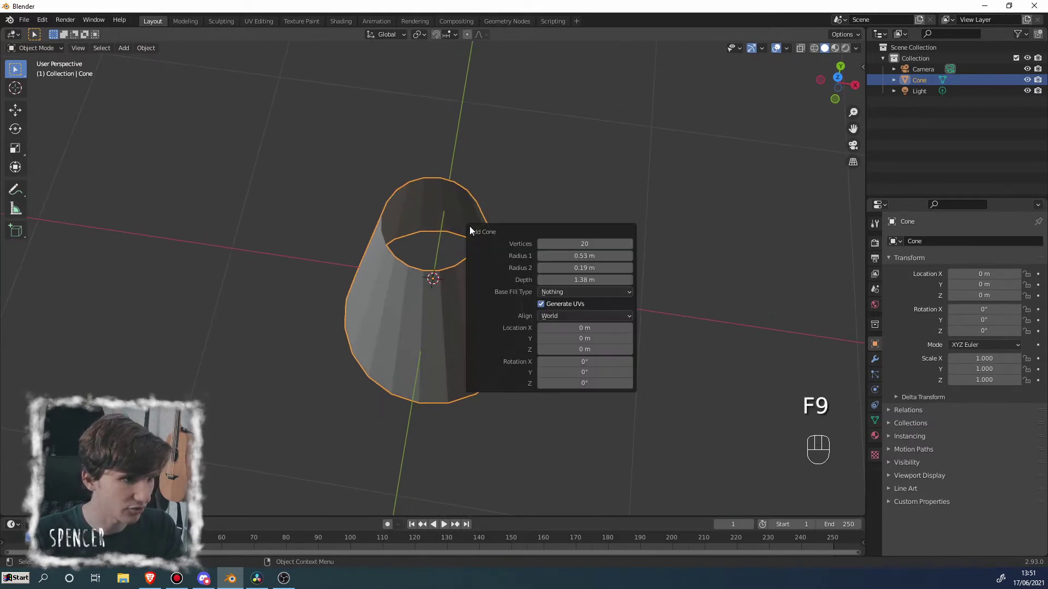
{"action": "middle_click_drag", "start_coordinate": [393, 284], "coordinate": [375, 211]}
{"action": "key", "text": "F9"}
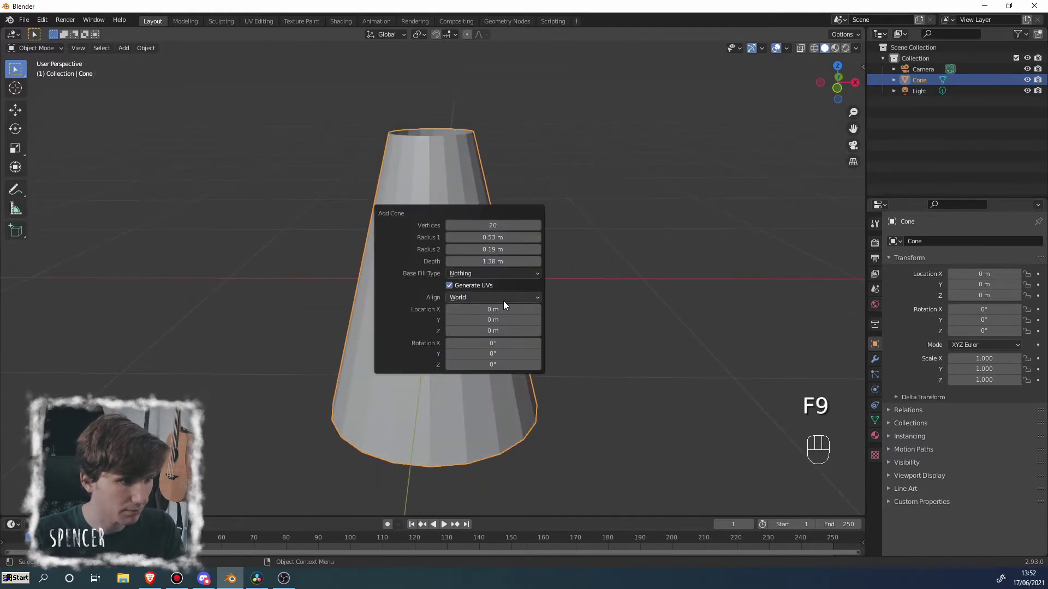
{"action": "left_click", "coordinate": [491, 262]}
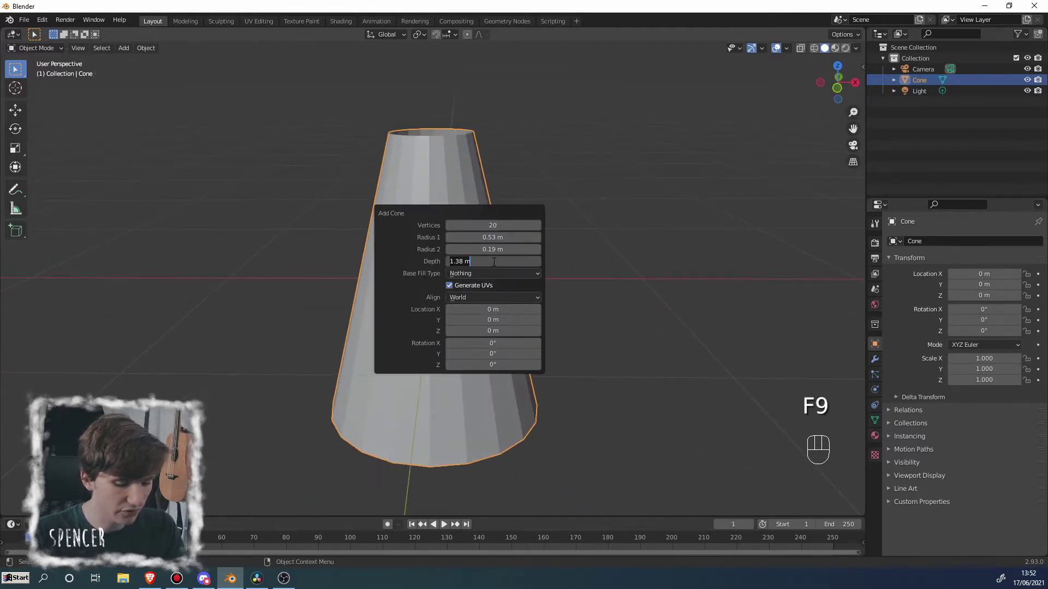
{"action": "type", "text": "2"}
{"action": "key", "text": "Return"}
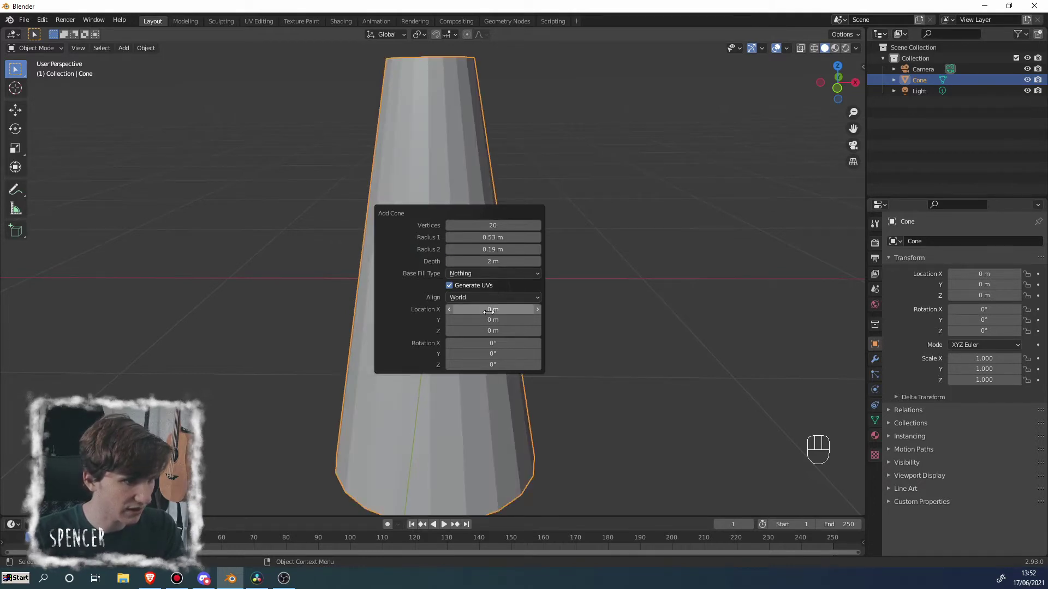
Try moving the cone to 0.94 m along X and reset its X location to 0 m
{"action": "left_click_drag", "start_coordinate": [488, 311], "coordinate": [456, 310]}
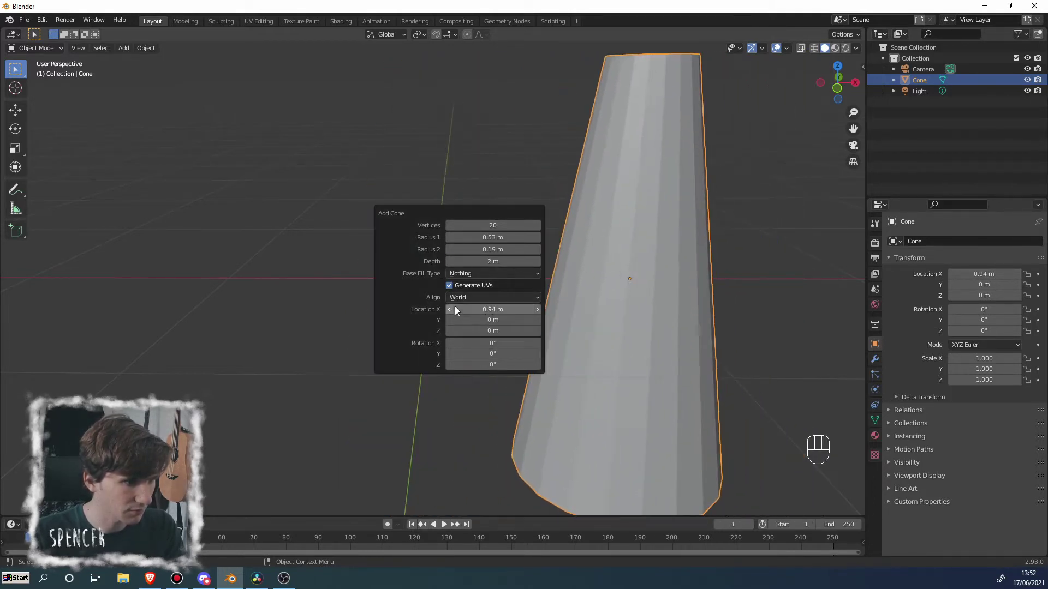
{"action": "left_click", "coordinate": [483, 310]}
{"action": "type", "text": "0"}
{"action": "key", "text": "Return"}
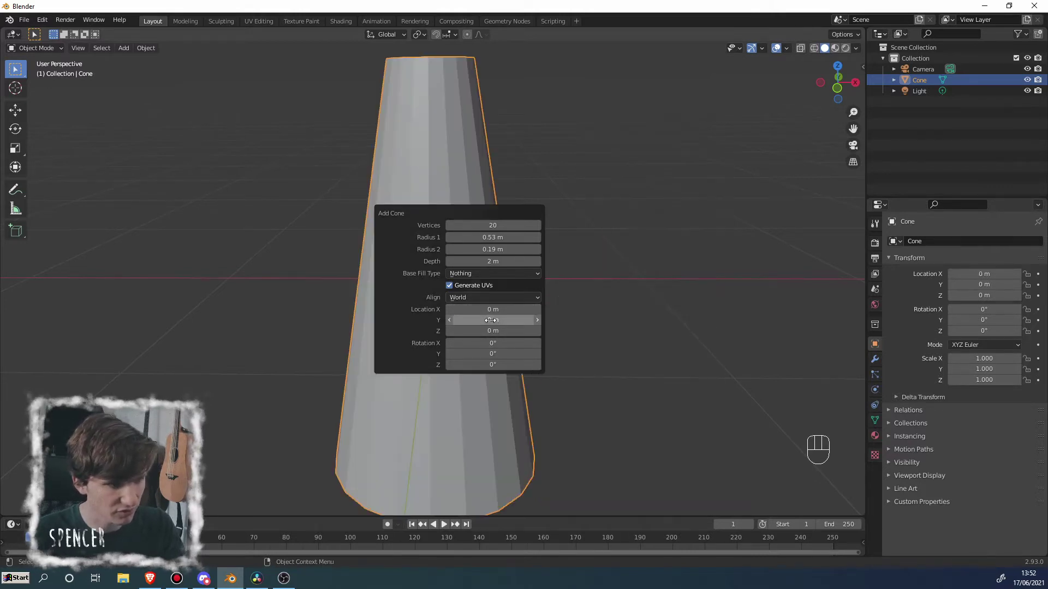
Raise the cone by setting its Z location to 1 m in the creation settings
{"action": "mouse_move", "coordinate": [485, 331]}
{"action": "left_mouse_down"}
{"action": "mouse_move", "coordinate": [535, 331]}
{"action": "mouse_move", "coordinate": [485, 332]}
{"action": "left_mouse_up"}
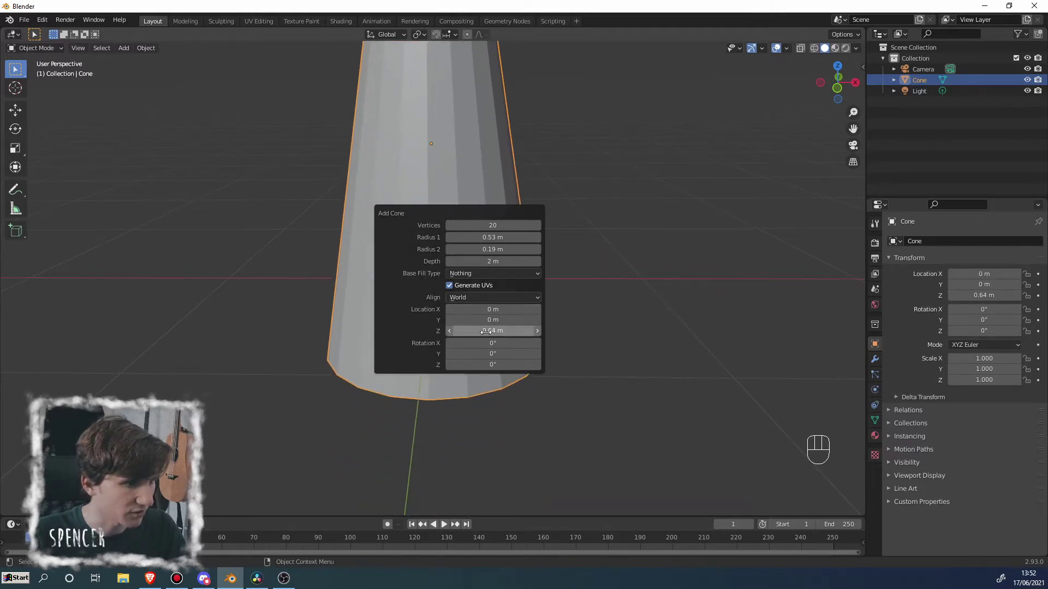
{"action": "left_click", "coordinate": [485, 331]}
{"action": "type", "text": "1"}
{"action": "key", "text": "Return"}
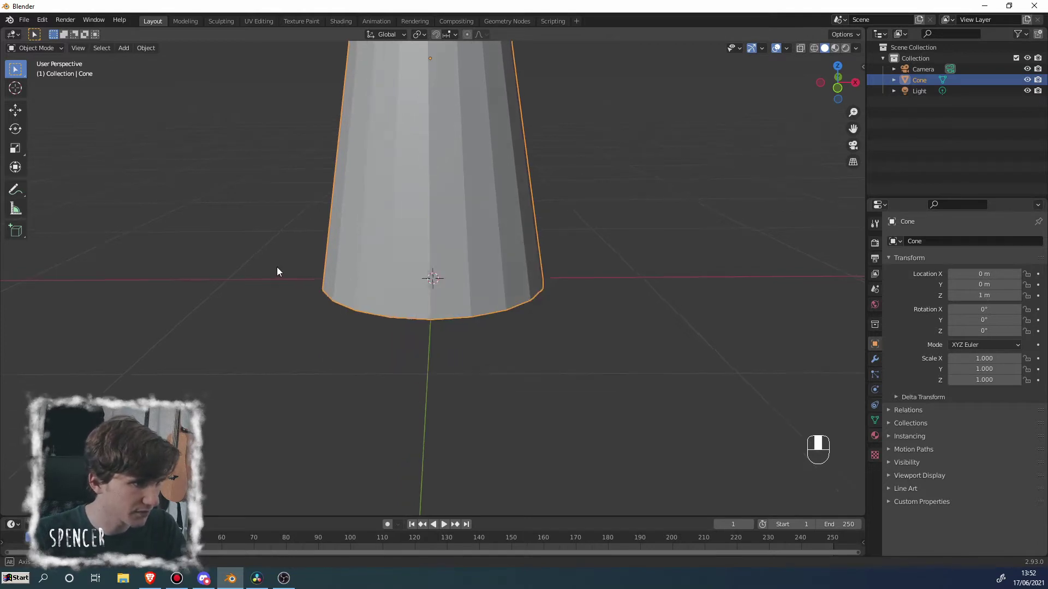
{"action": "middle_click_drag", "start_coordinate": [277, 272], "coordinate": [283, 251]}
{"action": "scroll", "coordinate": [284, 251], "scroll_direction": "down", "scroll_amount": 4}
{"action": "middle_click_drag", "start_coordinate": [381, 260], "coordinate": [426, 244]}
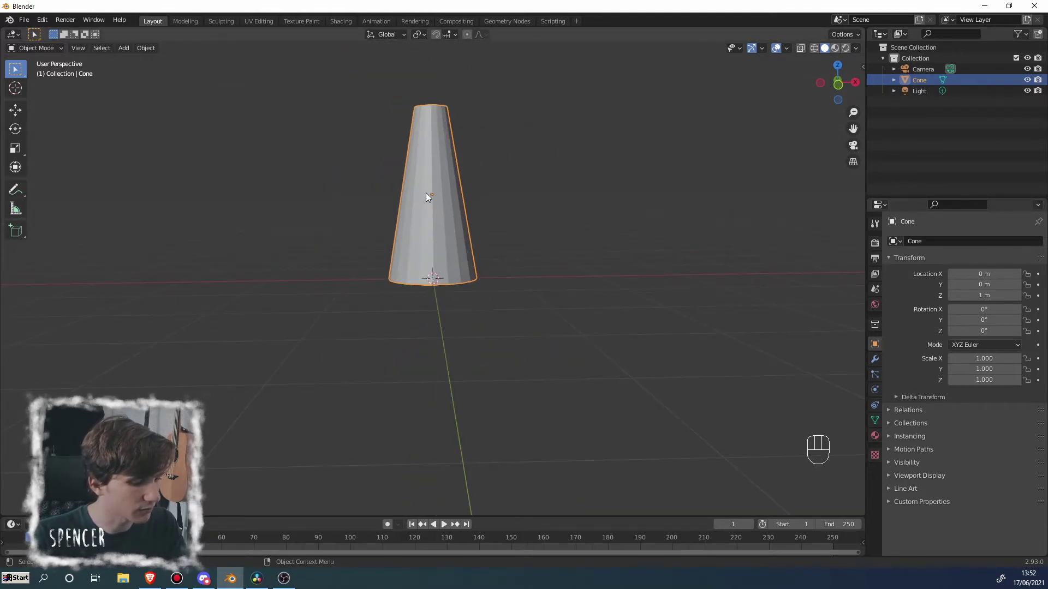
{"action": "key", "text": "F8"}
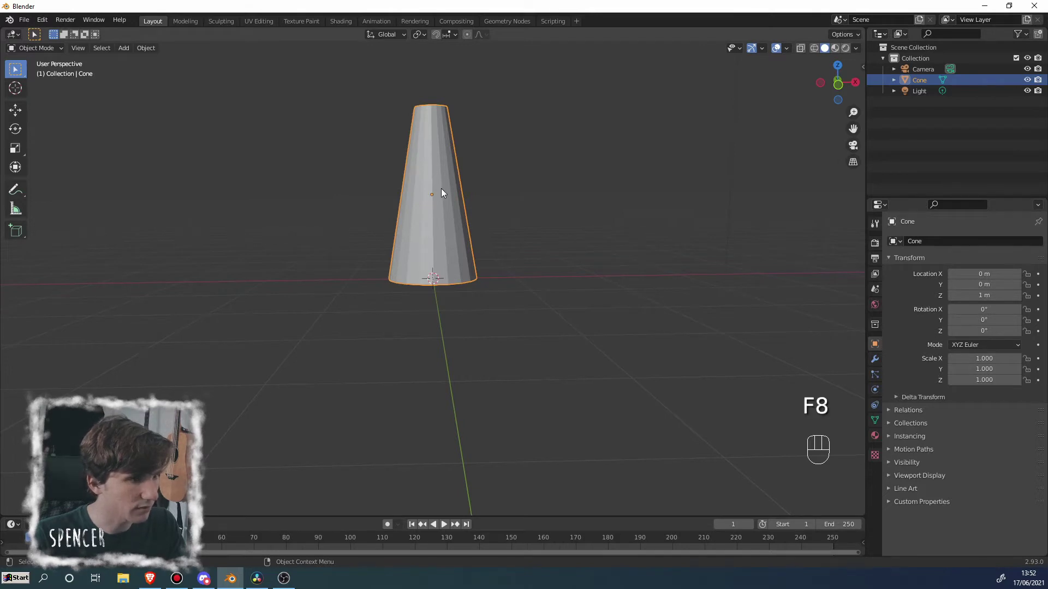
{"action": "key", "text": "F8"}
{"action": "key", "text": "F8"}
{"action": "key", "text": "F8"}
{"action": "key", "text": "F8"}
{"action": "key", "text": "F8"}
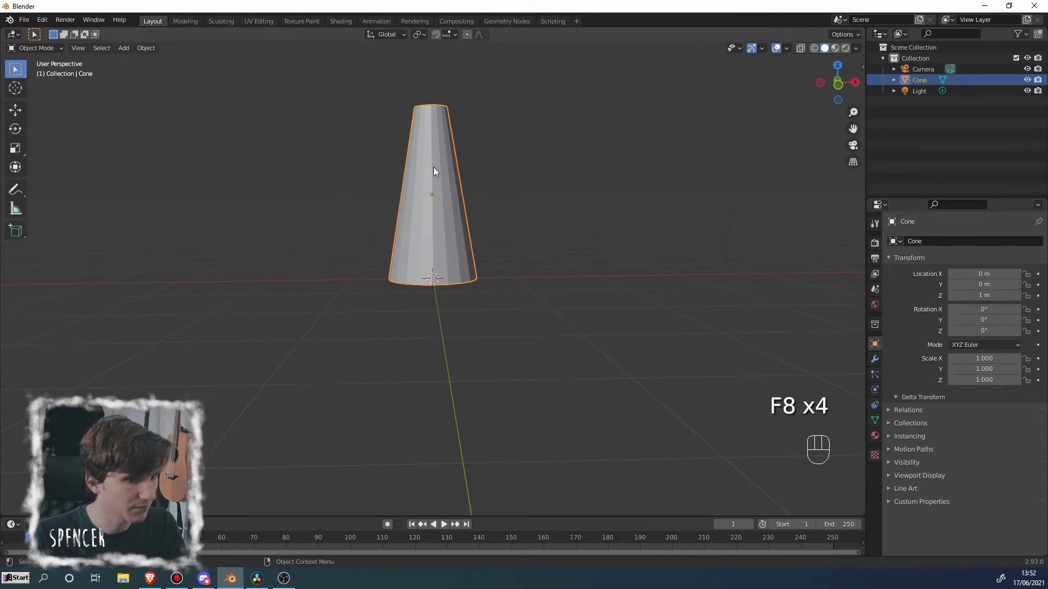
Set the cone's Depth to 1.35 m and its Z location to 0.77 m in the creation settings
{"action": "key", "text": "F9"}
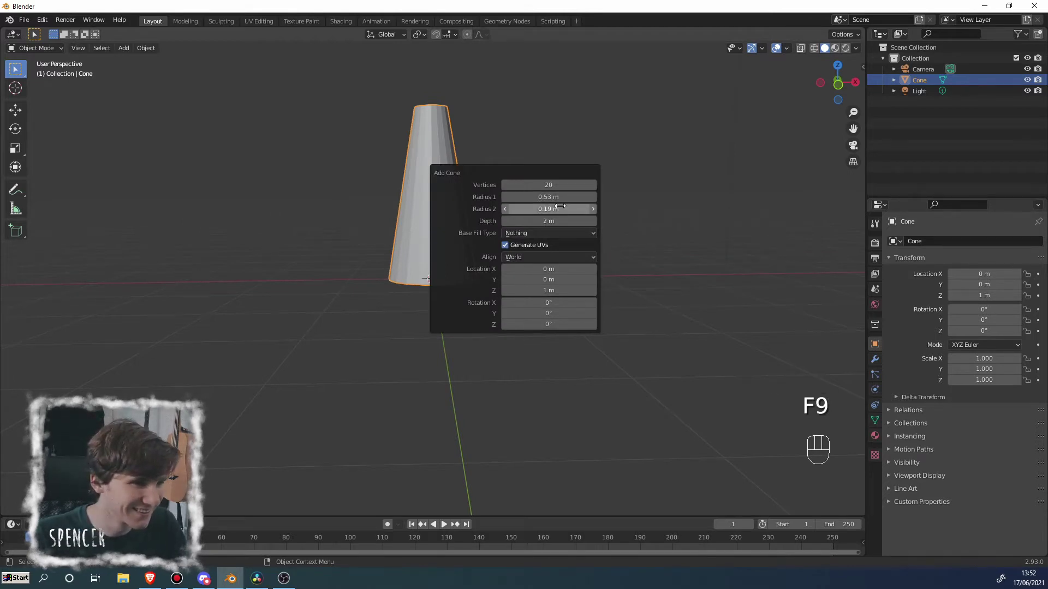
{"action": "left_click_drag", "start_coordinate": [546, 221], "coordinate": [512, 223]}
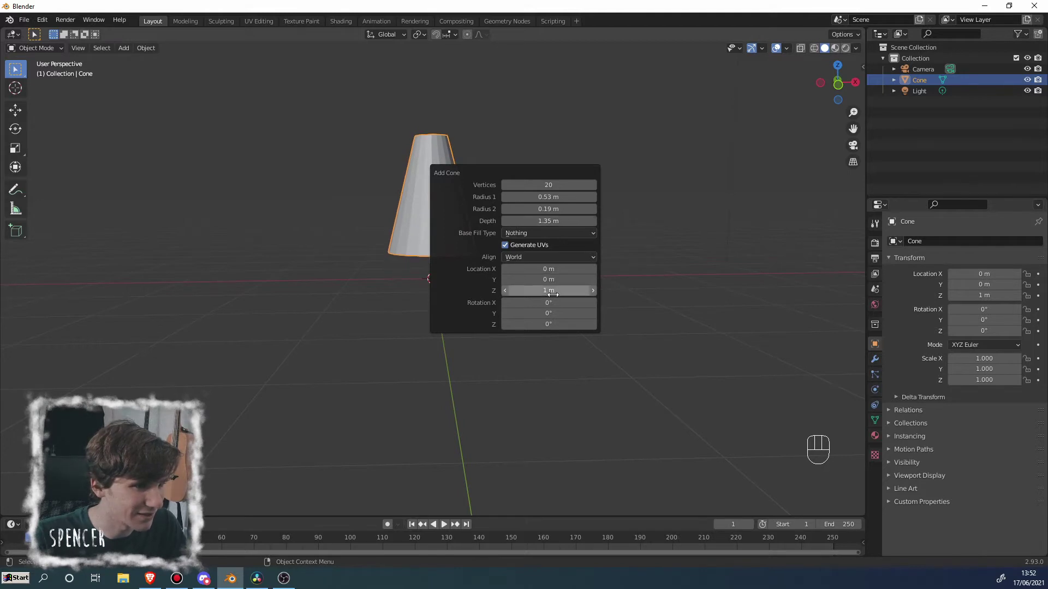
{"action": "left_click_drag", "start_coordinate": [548, 291], "coordinate": [704, 310], "text": "shift"}
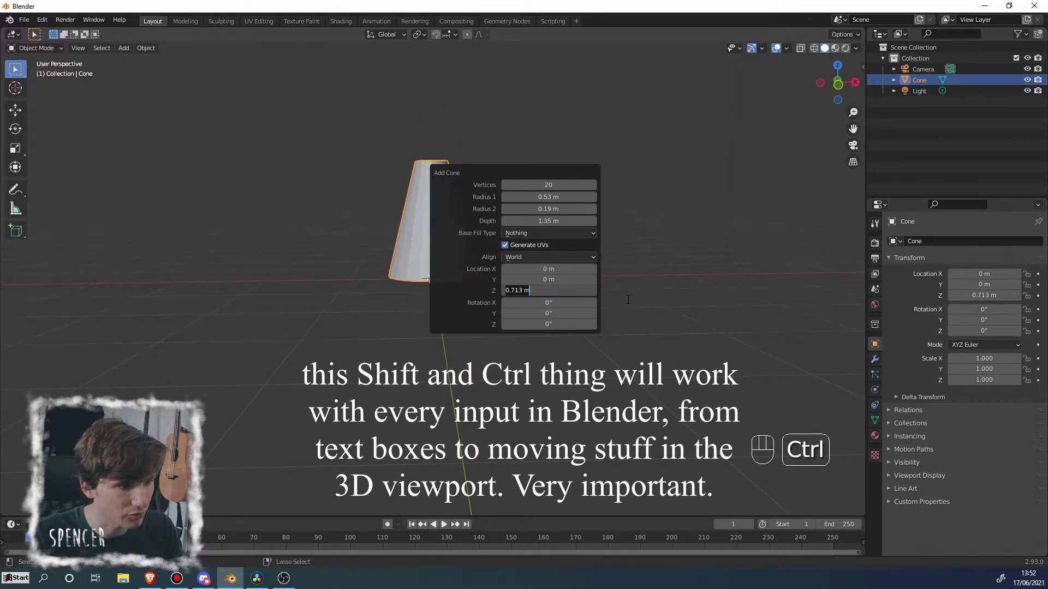
{"action": "mouse_move", "coordinate": [548, 291]}
{"action": "left_mouse_down", "text": "ctrl"}
{"action": "mouse_move", "coordinate": [632, 291]}
{"action": "mouse_move", "coordinate": [507, 297]}
{"action": "mouse_move", "coordinate": [683, 323]}
{"action": "mouse_move", "coordinate": [508, 303]}
{"action": "mouse_move", "coordinate": [540, 302]}
{"action": "mouse_move", "coordinate": [531, 291]}
{"action": "left_mouse_up", "text": "ctrl"}
Check the cone against the ground line in front view and fine-tune its Depth so the base meets the ground
{"action": "middle_click_drag", "start_coordinate": [392, 267], "coordinate": [407, 247]}
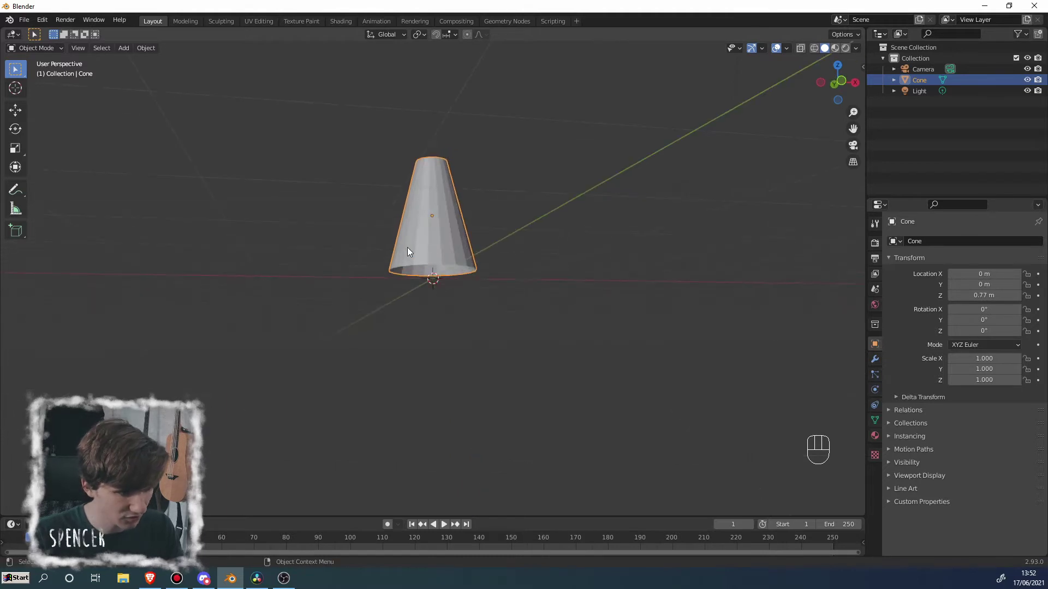
{"action": "key", "text": "KP_1"}
{"action": "scroll", "coordinate": [435, 235], "scroll_direction": "up", "scroll_amount": 5}
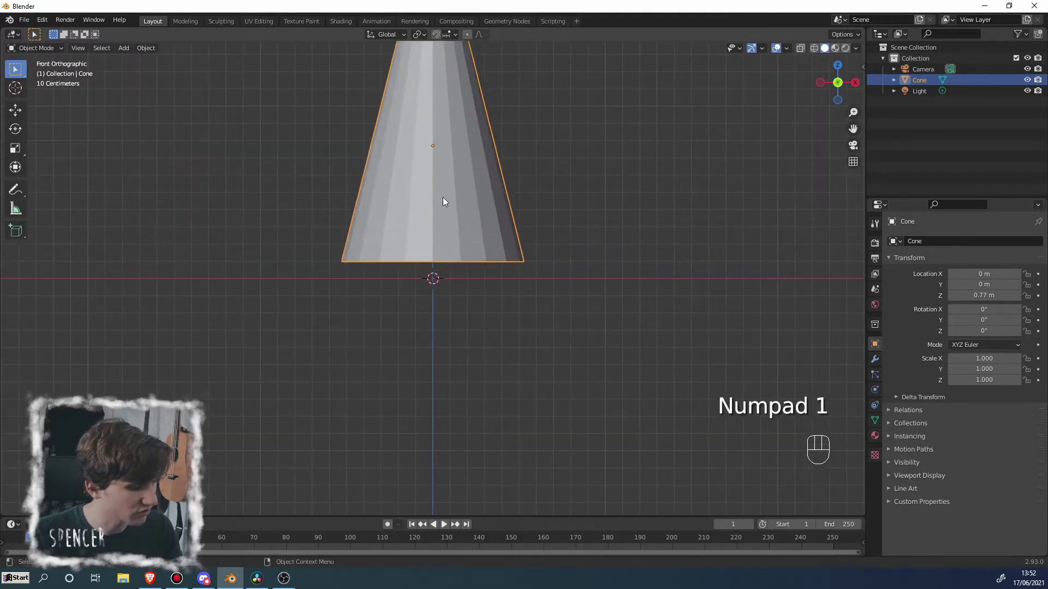
{"action": "key", "text": "F9"}
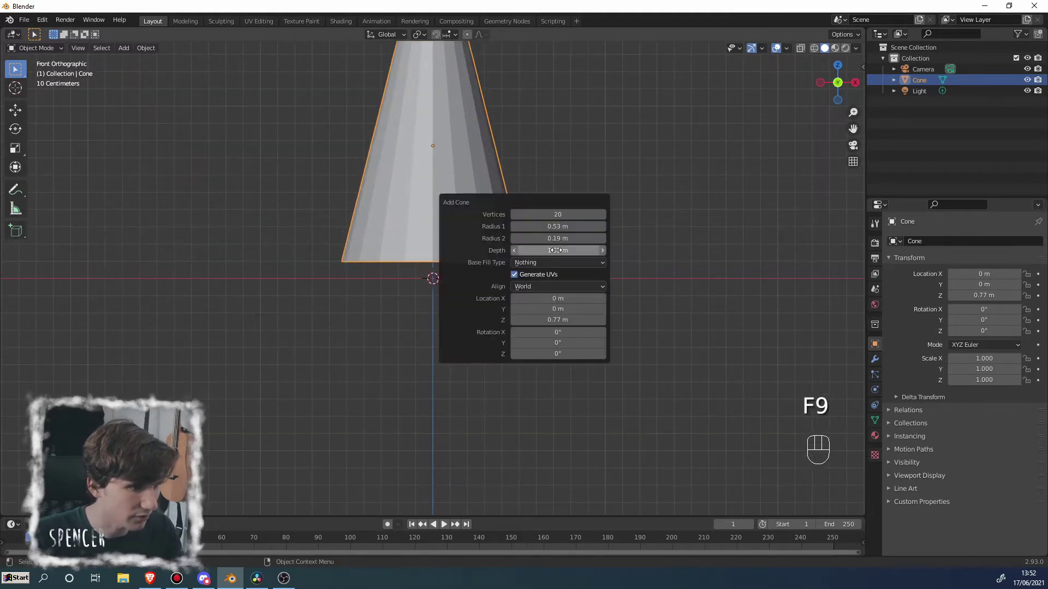
{"action": "left_click_drag", "start_coordinate": [557, 256], "coordinate": [459, 249], "text": "shift"}
{"action": "middle_click_drag", "start_coordinate": [372, 219], "coordinate": [429, 213]}
{"action": "scroll", "coordinate": [426, 256], "scroll_direction": "down", "scroll_amount": 3}
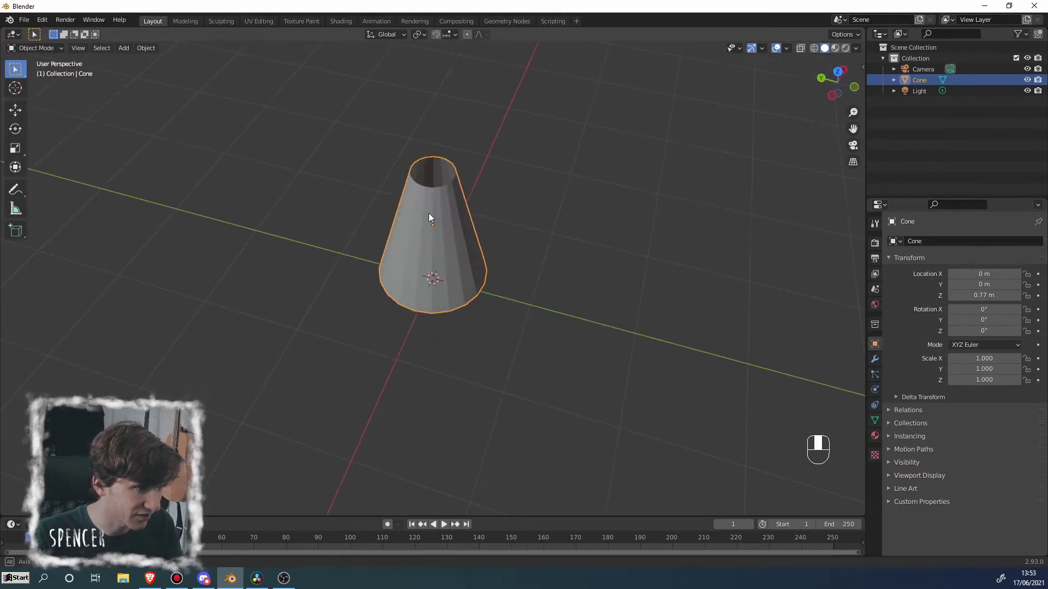
Frame the whole cone, toggle it between Object Mode and Edit Mode, and show the available modes while in Edit Mode
{"action": "scroll", "coordinate": [428, 213], "scroll_direction": "up", "scroll_amount": 6}
{"action": "middle_click_drag", "start_coordinate": [420, 156], "coordinate": [421, 250]}
{"action": "scroll", "coordinate": [430, 194], "scroll_direction": "down", "scroll_amount": 4}
{"action": "key", "text": "KP_Decimal"}
{"action": "scroll", "coordinate": [413, 147], "scroll_direction": "down", "scroll_amount": 4}
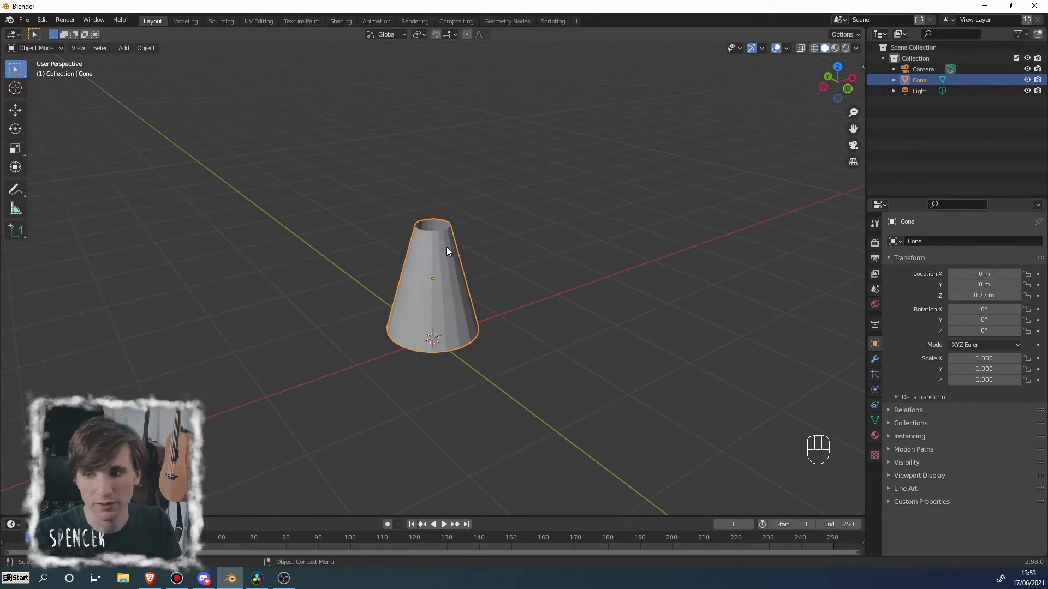
{"action": "key", "text": "Tab"}
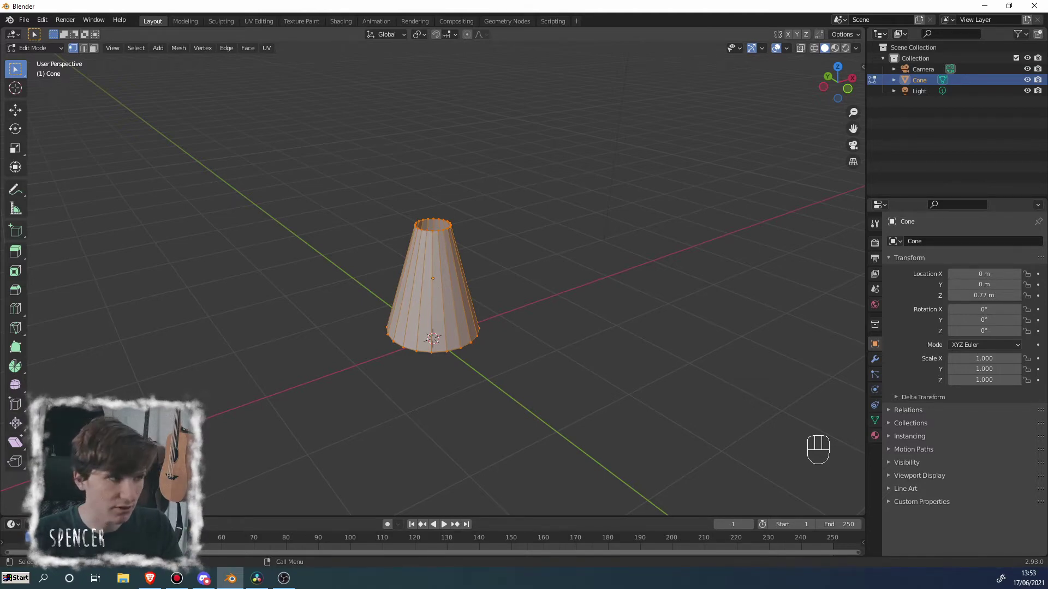
{"action": "key", "text": "Tab"}
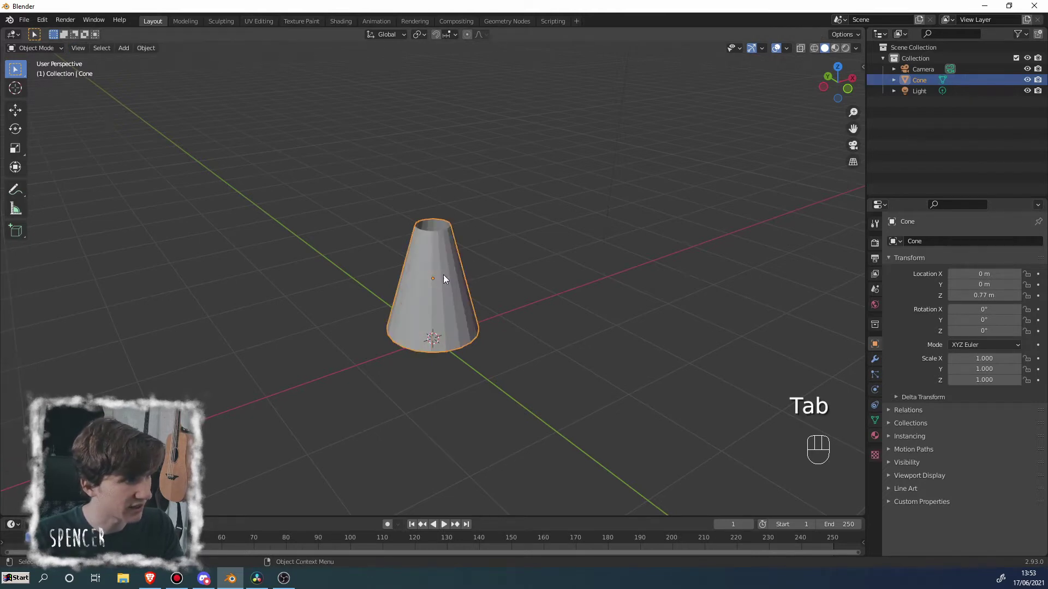
{"action": "key", "text": "Tab"}
{"action": "left_click", "coordinate": [54, 47]}
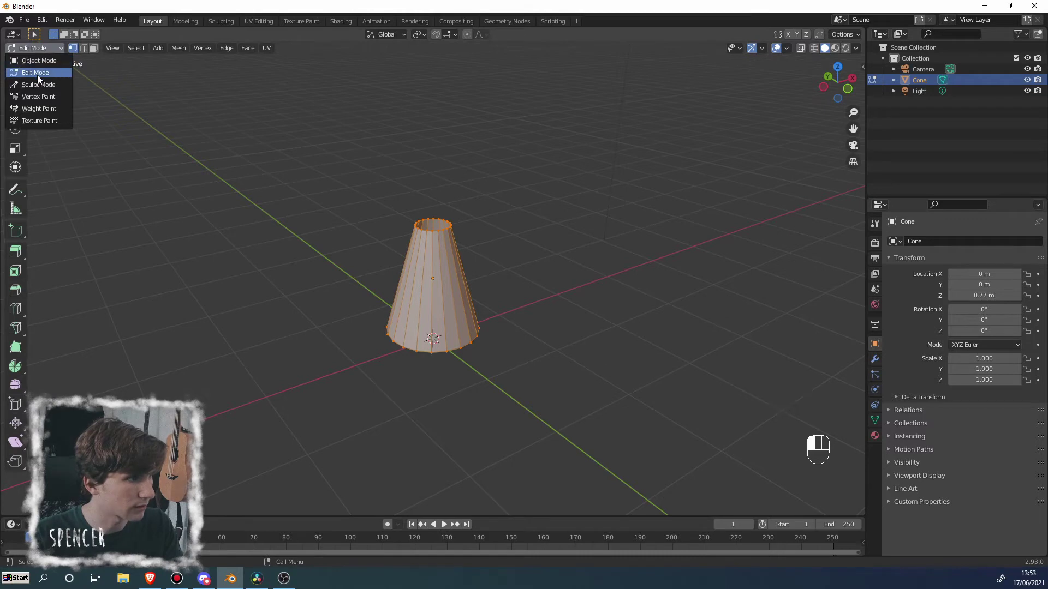
Switch the cone to Object Mode and return it to Edit Mode
{"action": "left_click", "coordinate": [34, 48]}
{"action": "left_click", "coordinate": [34, 47]}
{"action": "left_click", "coordinate": [34, 60]}
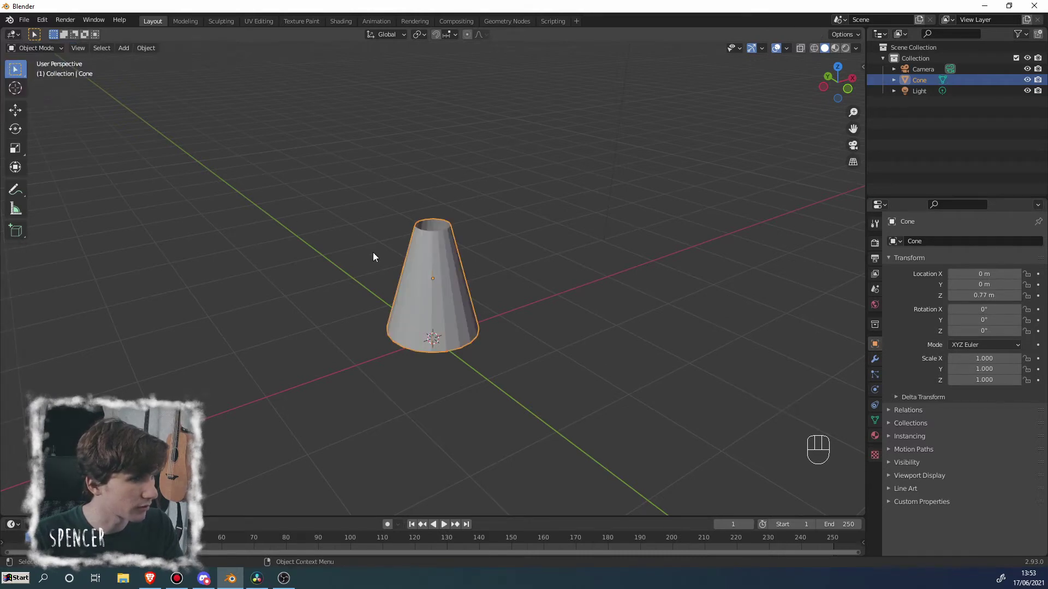
{"action": "key", "text": "ctrl+Tab"}
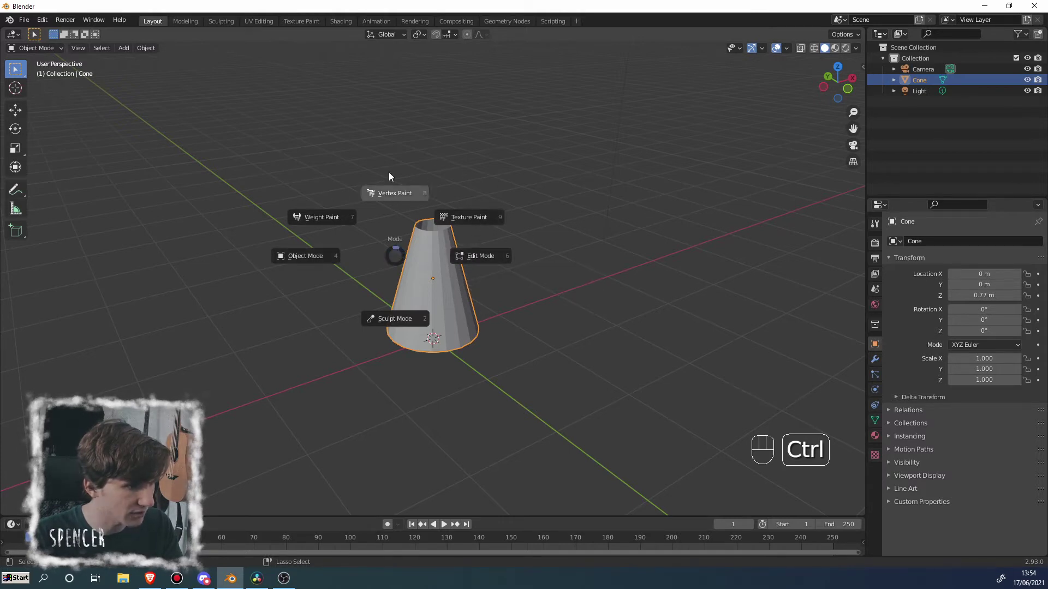
{"action": "left_click", "coordinate": [470, 257]}
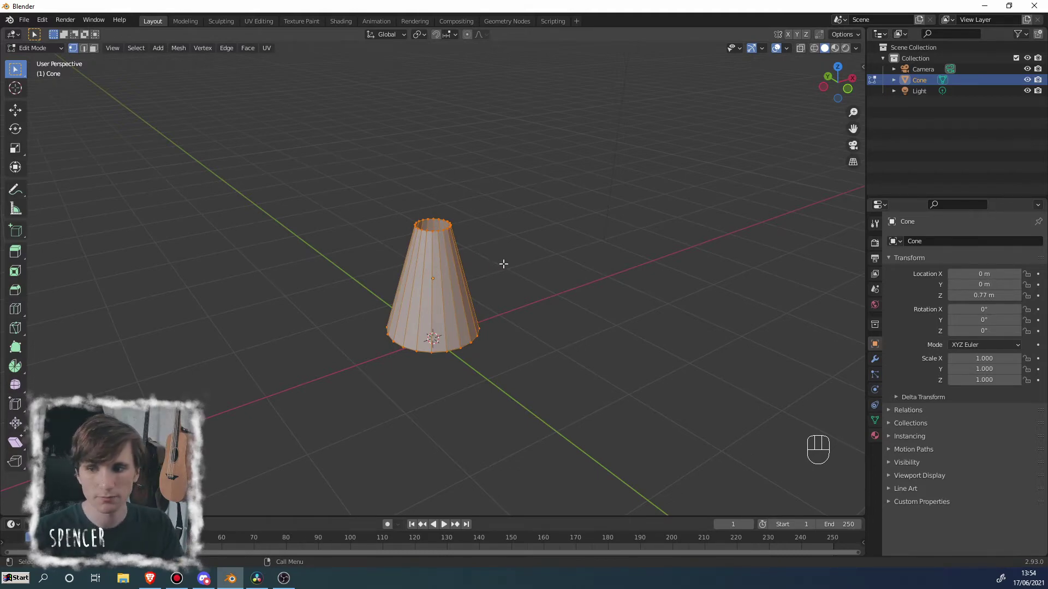
Deselect all of the cone's vertices and try the Move operation with nothing selected
{"action": "left_click", "coordinate": [486, 260]}
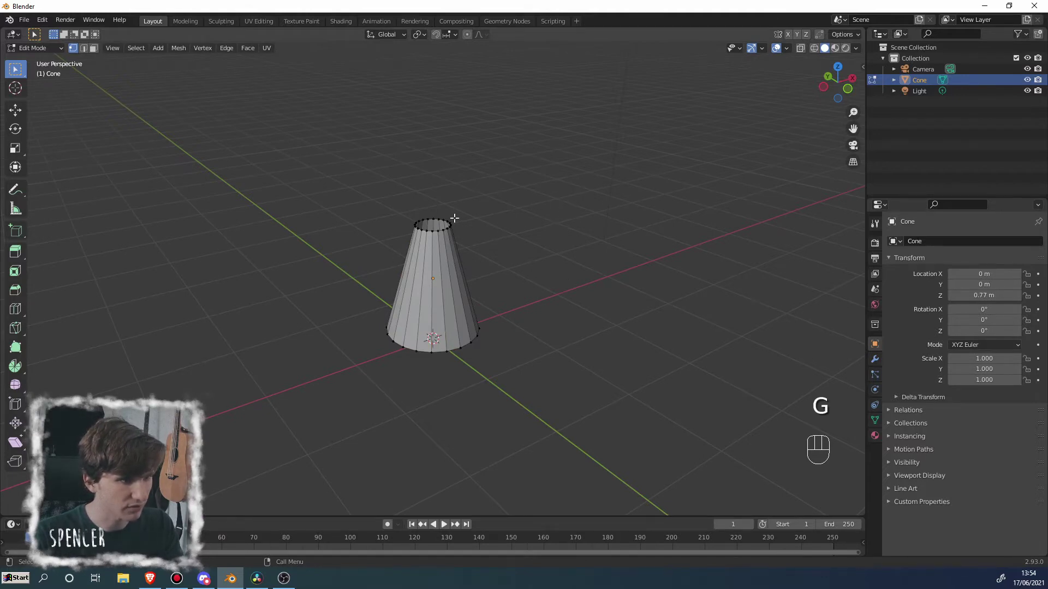
{"action": "key", "text": "g"}
{"action": "key", "text": "g"}
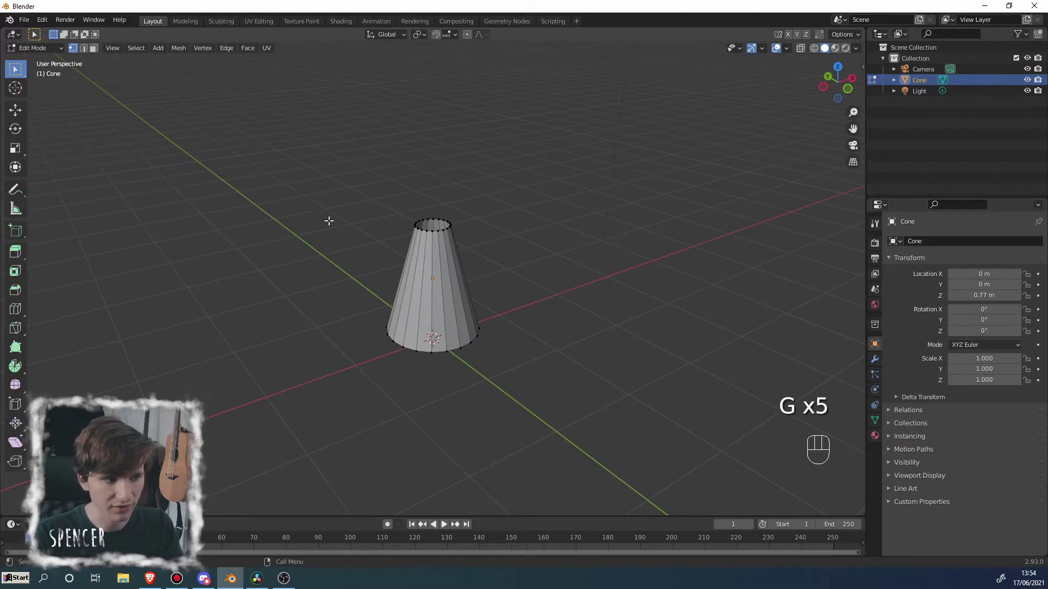
{"action": "scroll", "coordinate": [503, 259], "scroll_direction": "up", "scroll_amount": 1}
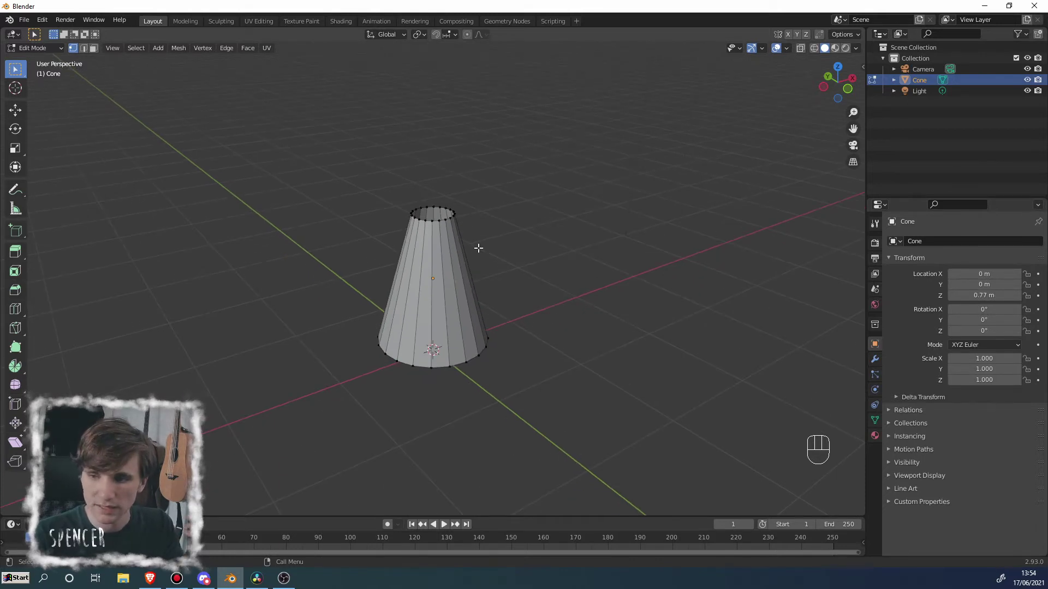
{"action": "scroll", "coordinate": [466, 244], "scroll_direction": "down", "scroll_amount": 2}
{"action": "scroll", "coordinate": [471, 241], "scroll_direction": "up", "scroll_amount": 2}
Return to Object Mode, add a cube mesh and move it about 4.78 m along X, clear of the cone
{"action": "key", "text": "Tab"}
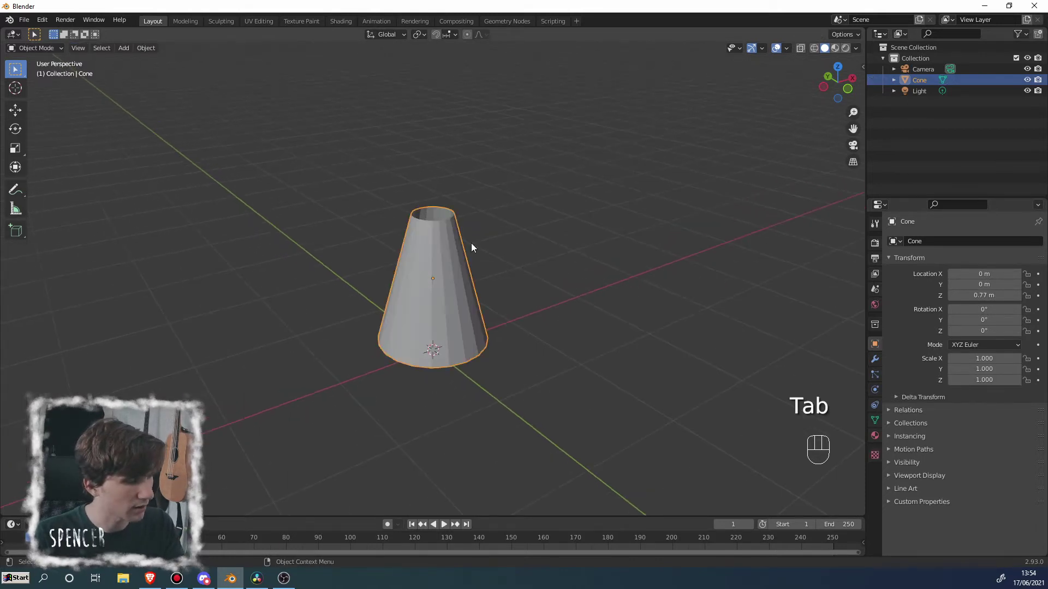
{"action": "key", "text": "shift+a"}
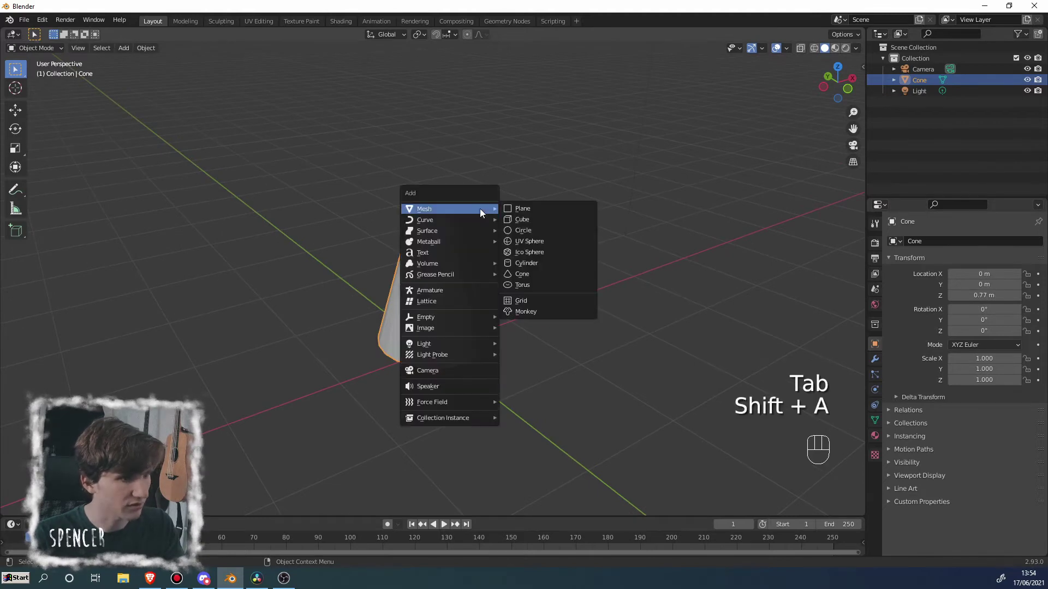
{"action": "left_click", "coordinate": [521, 219]}
{"action": "key", "text": "g"}
{"action": "left_click", "coordinate": [819, 223]}
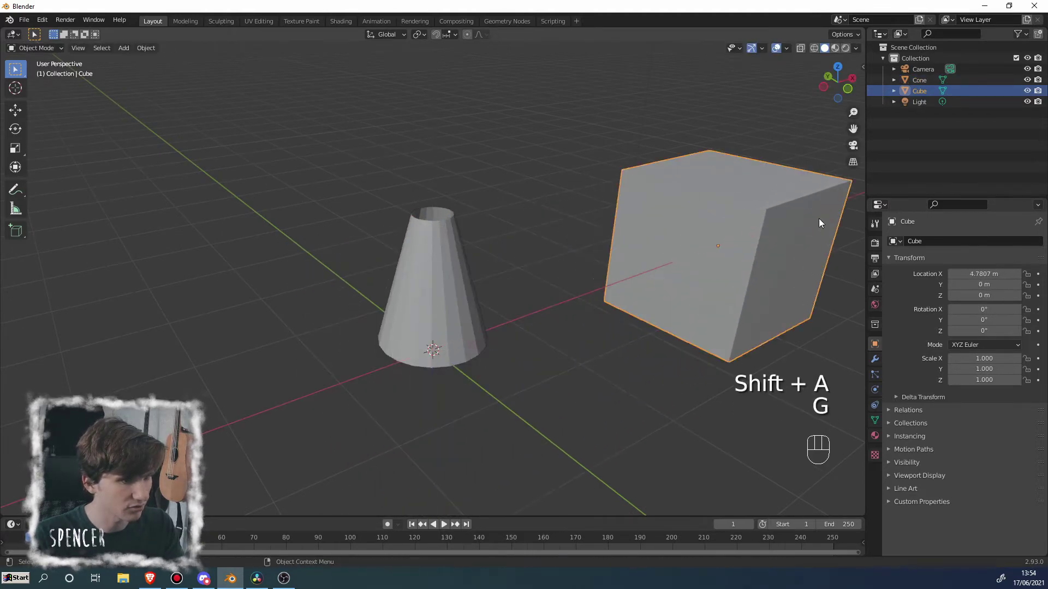
Put only the cone into Edit Mode and try to box-select the neighbouring cube's vertices
{"action": "left_click", "coordinate": [460, 283]}
{"action": "key", "text": "Tab"}
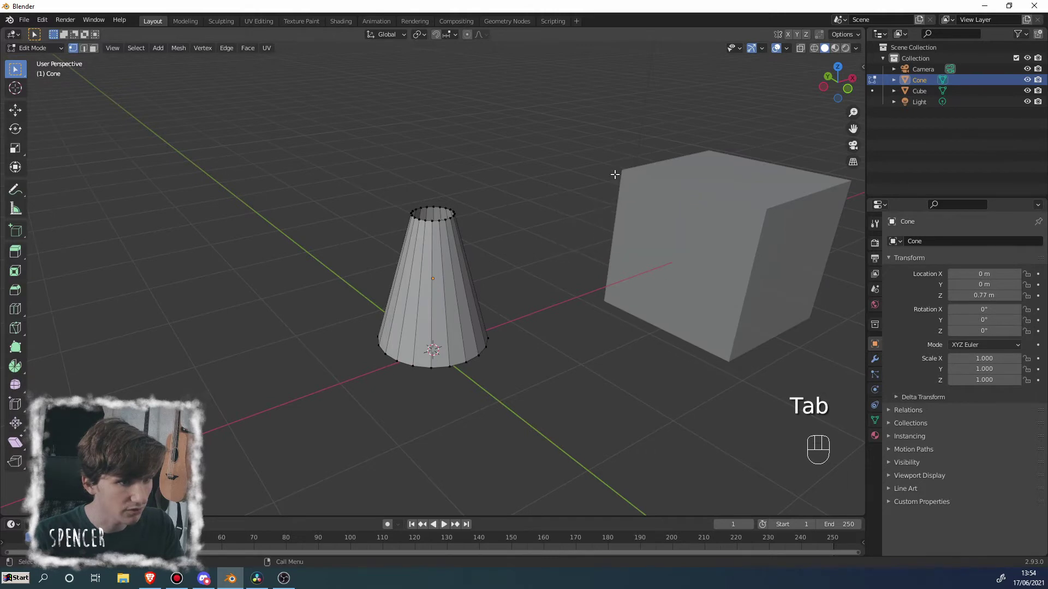
{"action": "left_click_drag", "start_coordinate": [586, 161], "coordinate": [677, 246]}
{"action": "left_click_drag", "start_coordinate": [620, 129], "coordinate": [725, 308]}
{"action": "left_click_drag", "start_coordinate": [634, 180], "coordinate": [763, 257]}
{"action": "left_click_drag", "start_coordinate": [588, 132], "coordinate": [710, 262]}
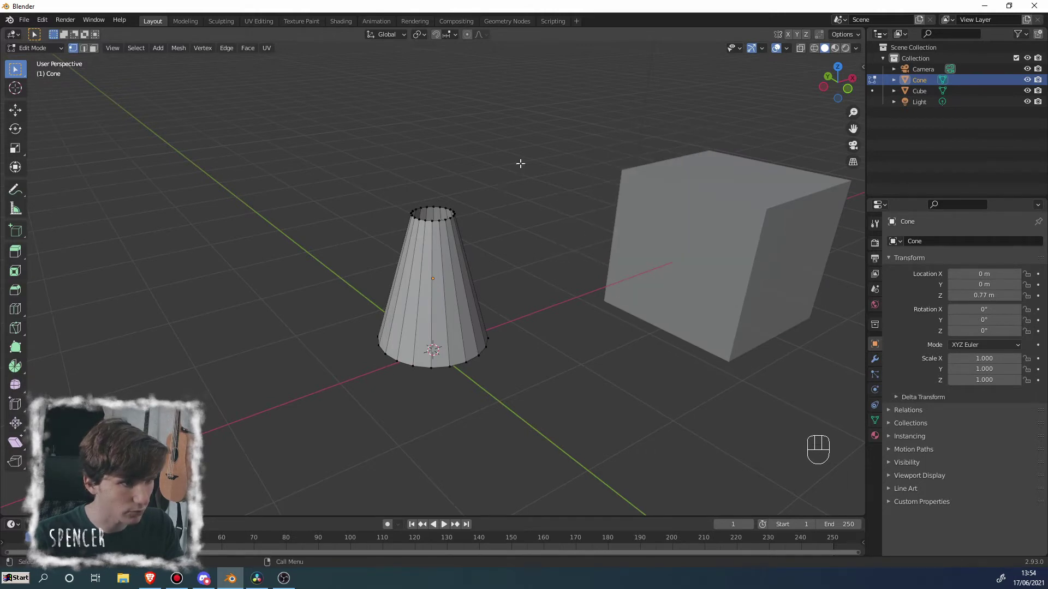
Try moving a box-selected group of the cone's vertices, followed by a single top-rim vertex, cancelling each move
{"action": "left_click_drag", "start_coordinate": [520, 163], "coordinate": [360, 355]}
{"action": "key", "text": "g"}
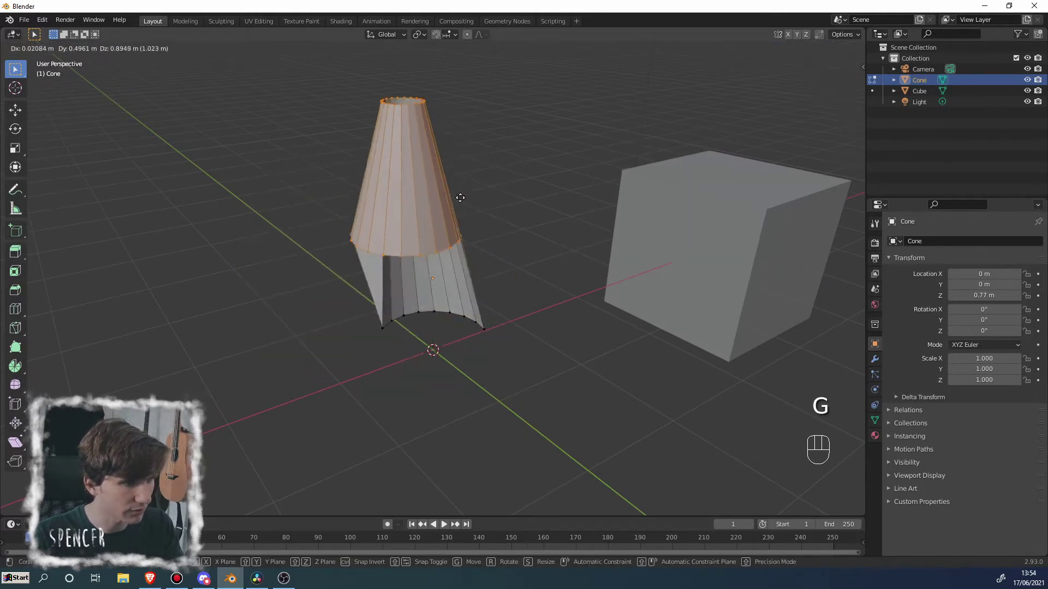
{"action": "right_click", "coordinate": [401, 233]}
{"action": "left_click", "coordinate": [428, 221]}
{"action": "key", "text": "g"}
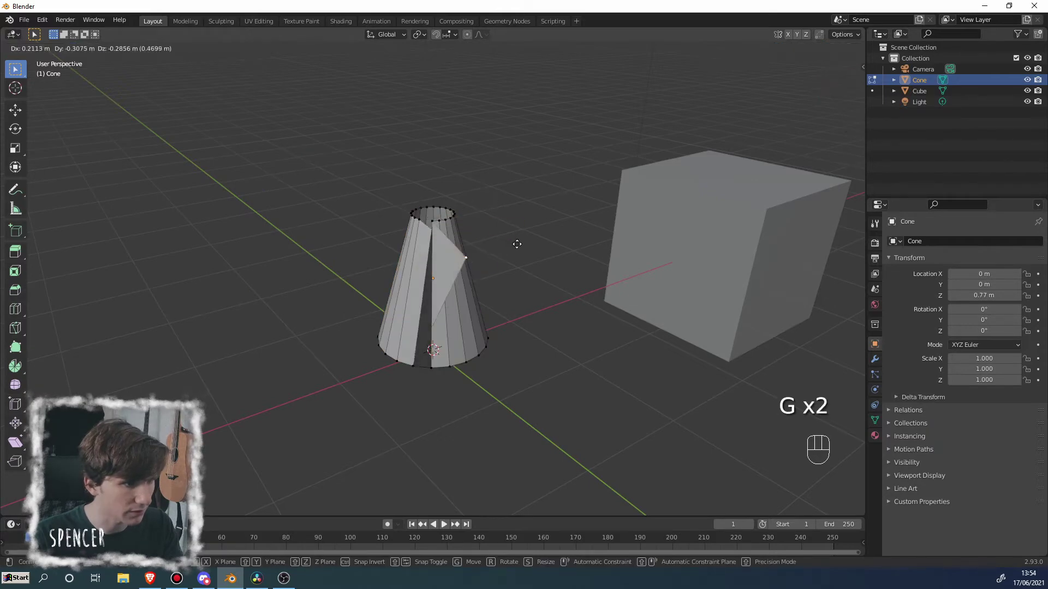
{"action": "right_click", "coordinate": [467, 226]}
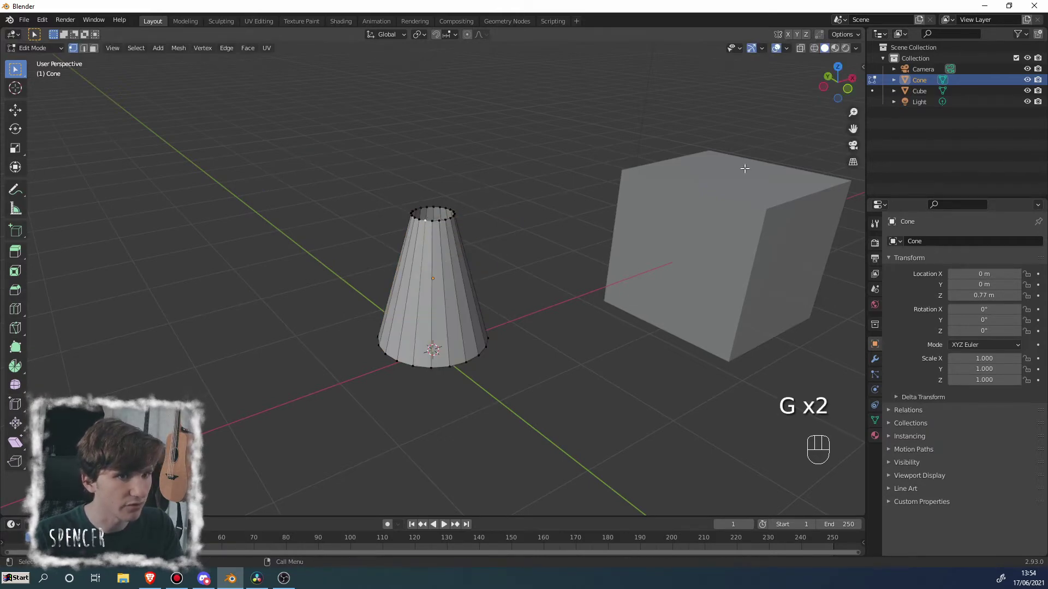
Switch Edit Mode to the cube and try moving one of its upper corner vertices
{"action": "left_click", "coordinate": [872, 91]}
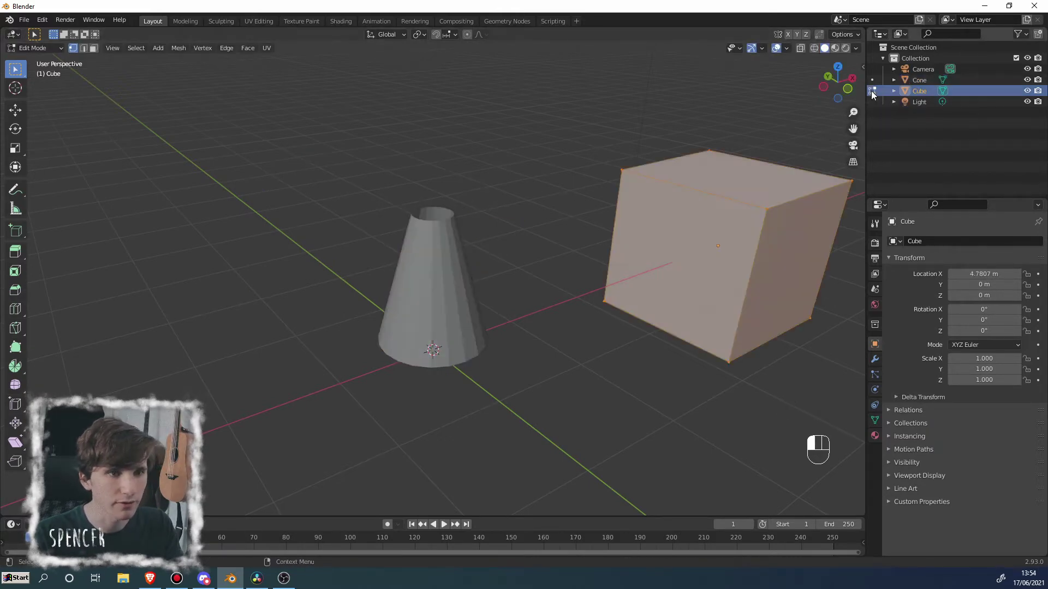
{"action": "left_click", "coordinate": [621, 165]}
{"action": "key", "text": "g"}
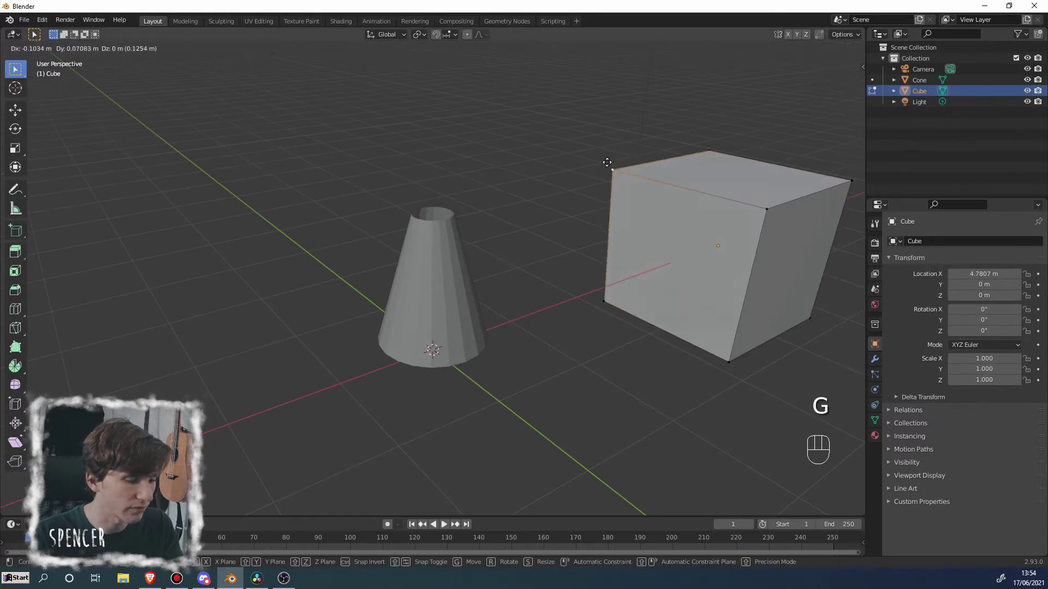
{"action": "right_click", "coordinate": [691, 138]}
Alternate Edit Mode between the cone and the cube, finishing with the cone's mesh being edited
{"action": "left_click", "coordinate": [873, 80]}
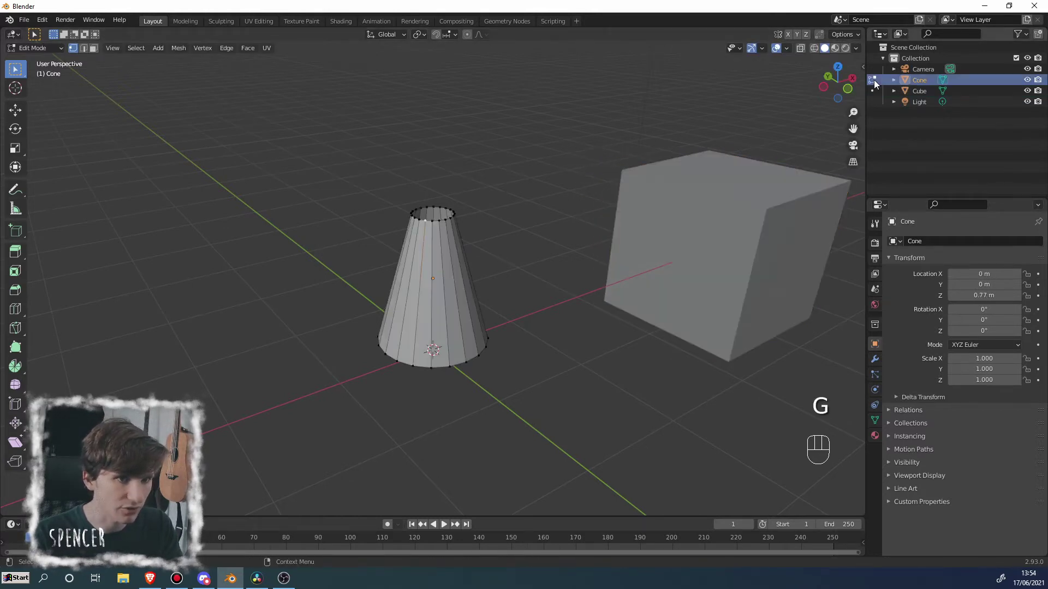
{"action": "left_click", "coordinate": [873, 91], "text": "shift"}
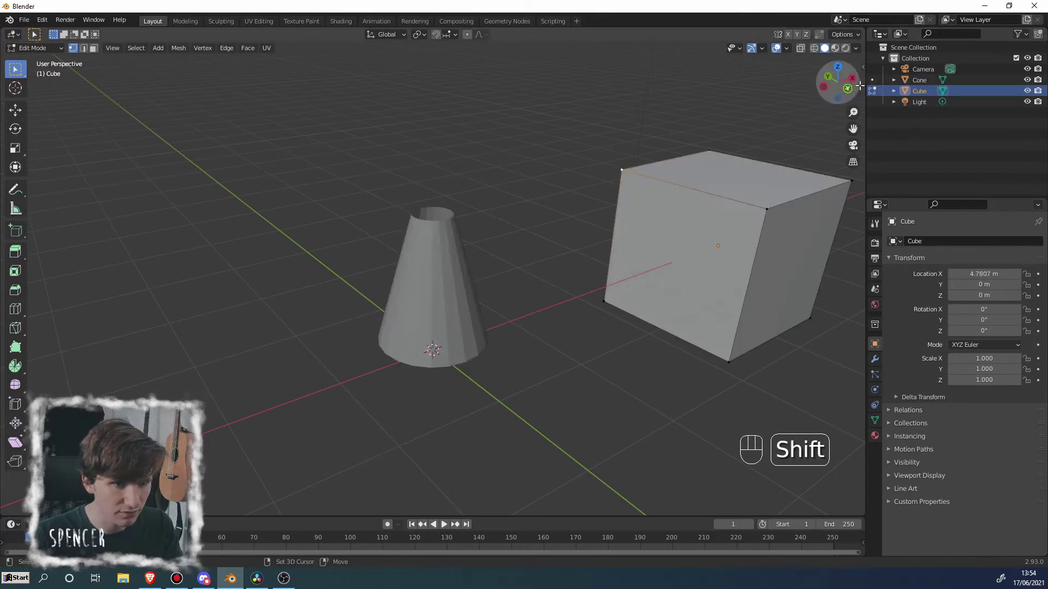
{"action": "left_click", "coordinate": [872, 90], "text": "shift"}
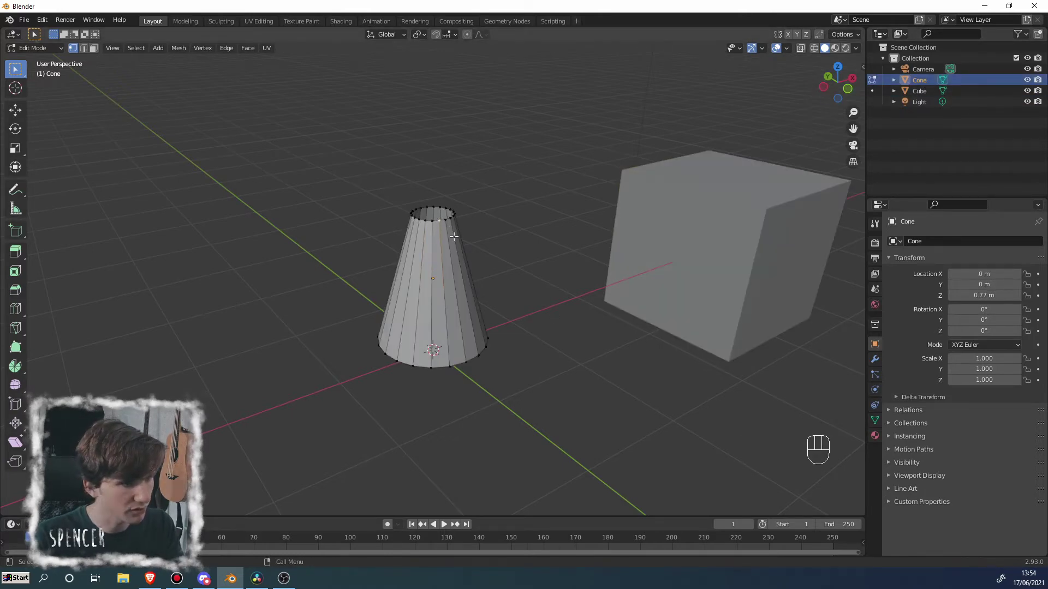
Frame the selected vertex on the cone's top rim and try moving it, cancelling the move
{"action": "scroll", "coordinate": [454, 236], "scroll_direction": "up", "scroll_amount": 6}
{"action": "key", "text": "KP_Decimal"}
{"action": "middle_click_drag", "start_coordinate": [451, 169], "coordinate": [493, 250]}
{"action": "key", "text": "g"}
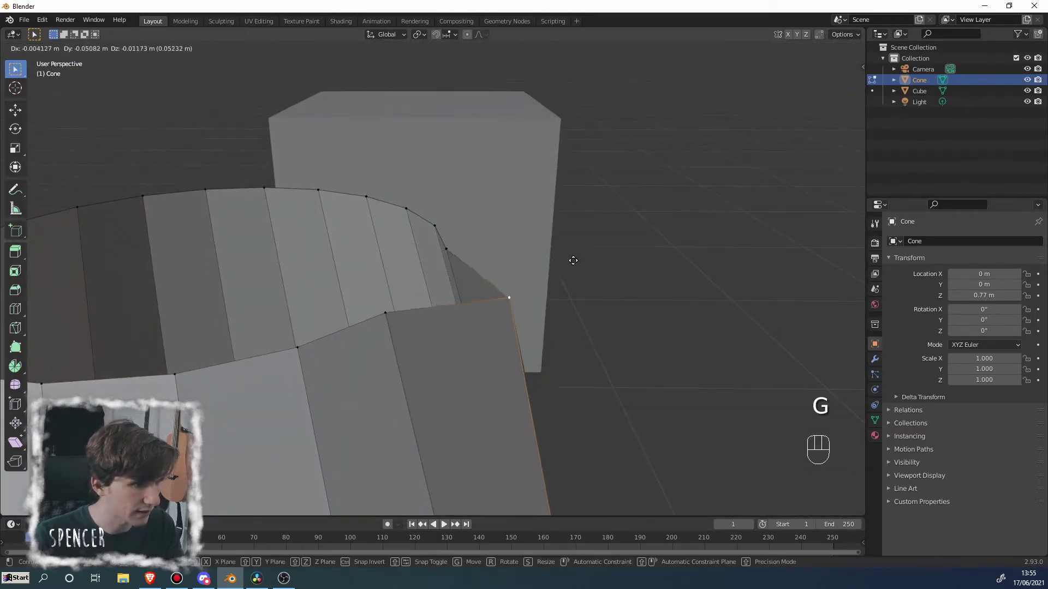
{"action": "right_click", "coordinate": [550, 257]}
Box-select all the vertices of the cone's top rim
{"action": "middle_click_drag", "start_coordinate": [440, 307], "coordinate": [348, 326]}
{"action": "scroll", "coordinate": [349, 326], "scroll_direction": "down", "scroll_amount": 2}
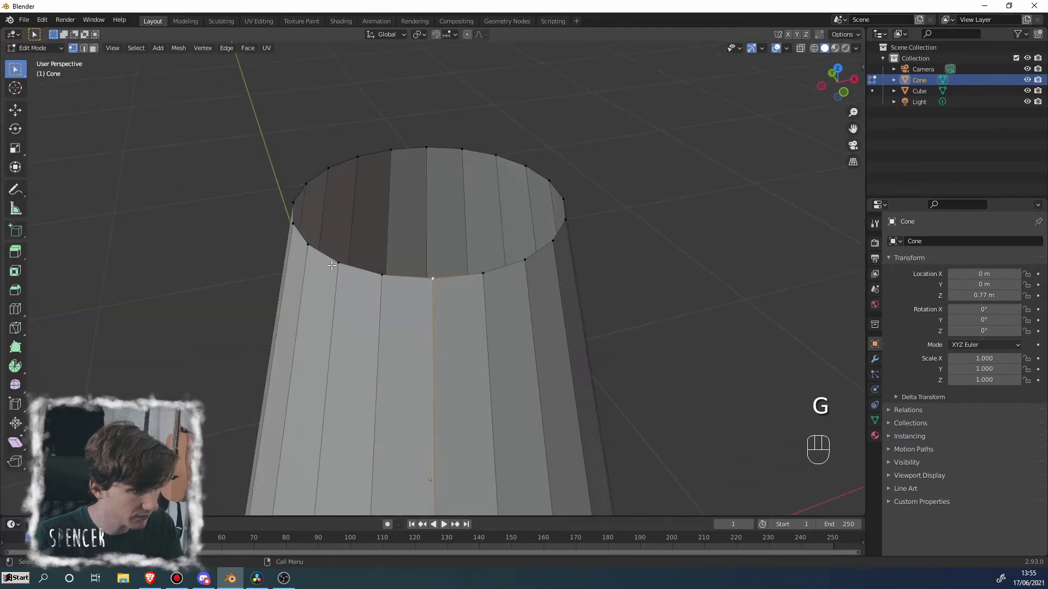
{"action": "scroll", "coordinate": [332, 268], "scroll_direction": "down", "scroll_amount": 3}
{"action": "left_click_drag", "start_coordinate": [322, 158], "coordinate": [593, 402]}
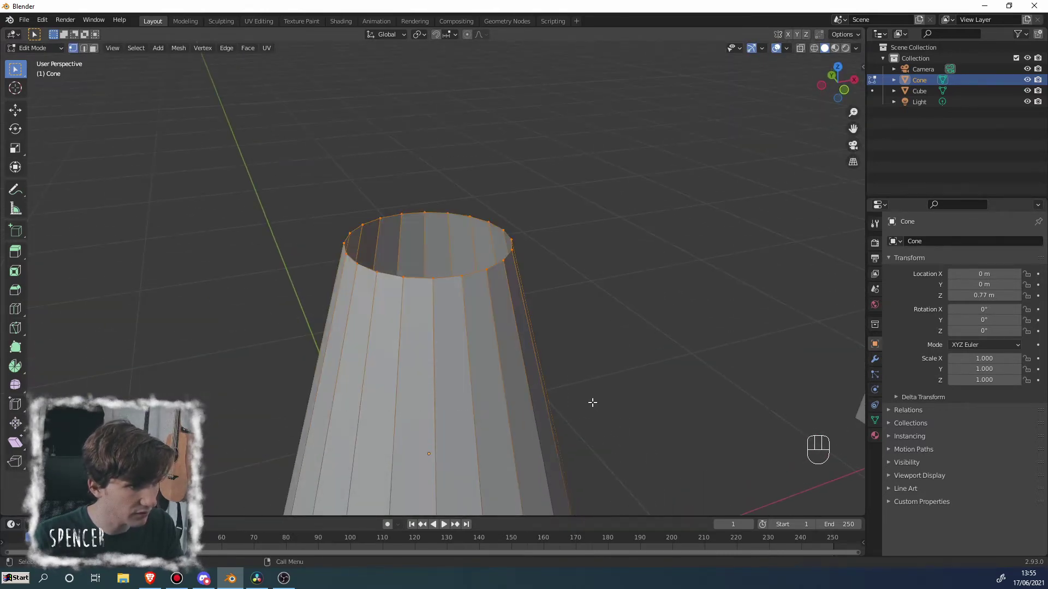
Select a single vertex on the near side of the cone's top rim and try moving it, cancelling the move
{"action": "middle_click_drag", "start_coordinate": [593, 403], "coordinate": [449, 329]}
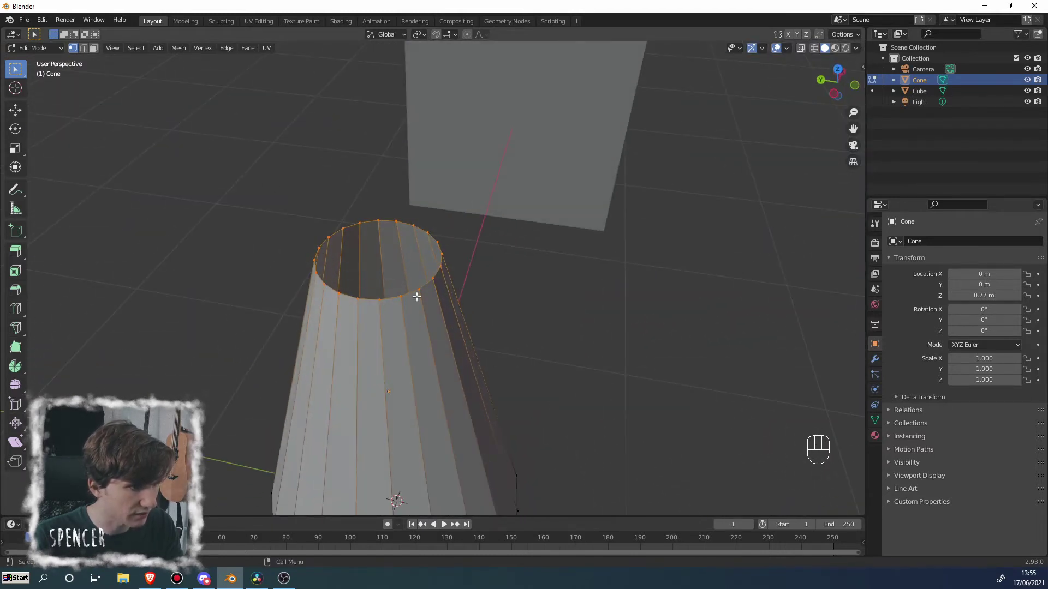
{"action": "left_click", "coordinate": [418, 289]}
{"action": "key", "text": "g"}
{"action": "right_click", "coordinate": [390, 258]}
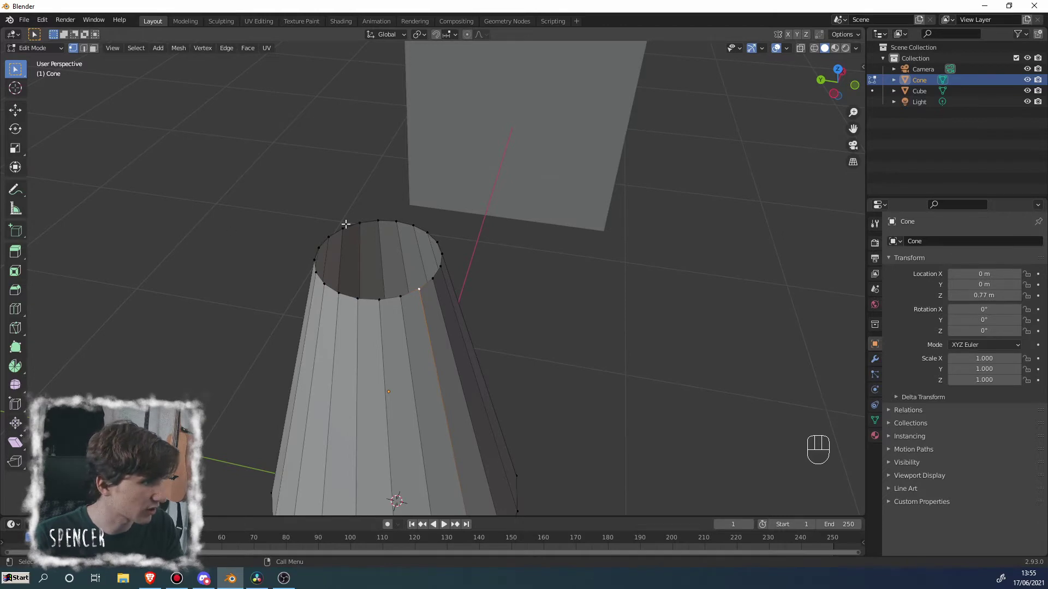
{"action": "middle_click_drag", "start_coordinate": [415, 346], "coordinate": [318, 313]}
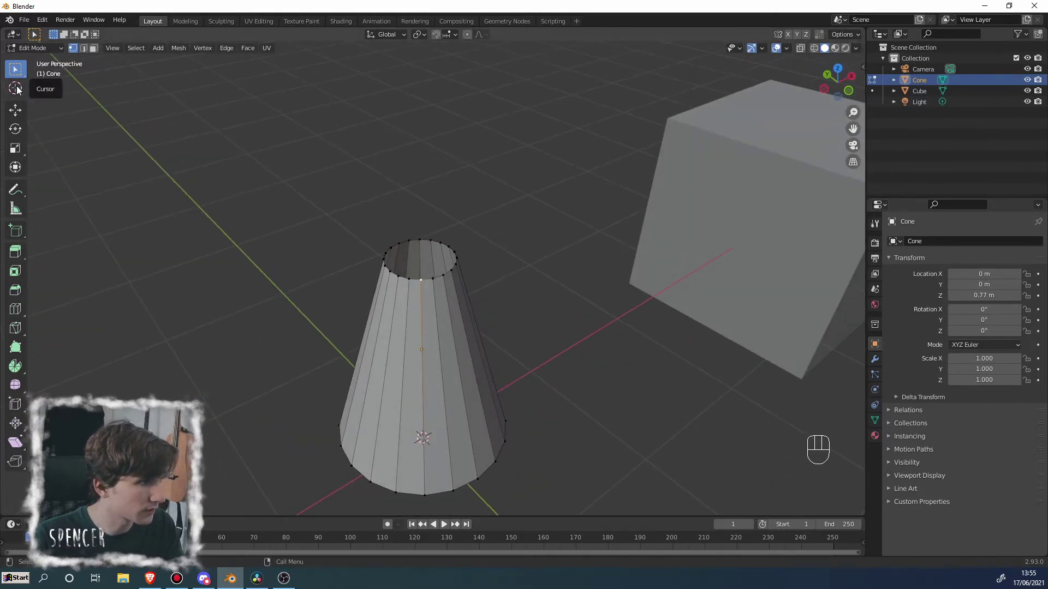
Select the cone's top-rim vertices with the Select Circle tool
{"action": "left_click", "coordinate": [15, 69]}
{"action": "left_click", "coordinate": [77, 108]}
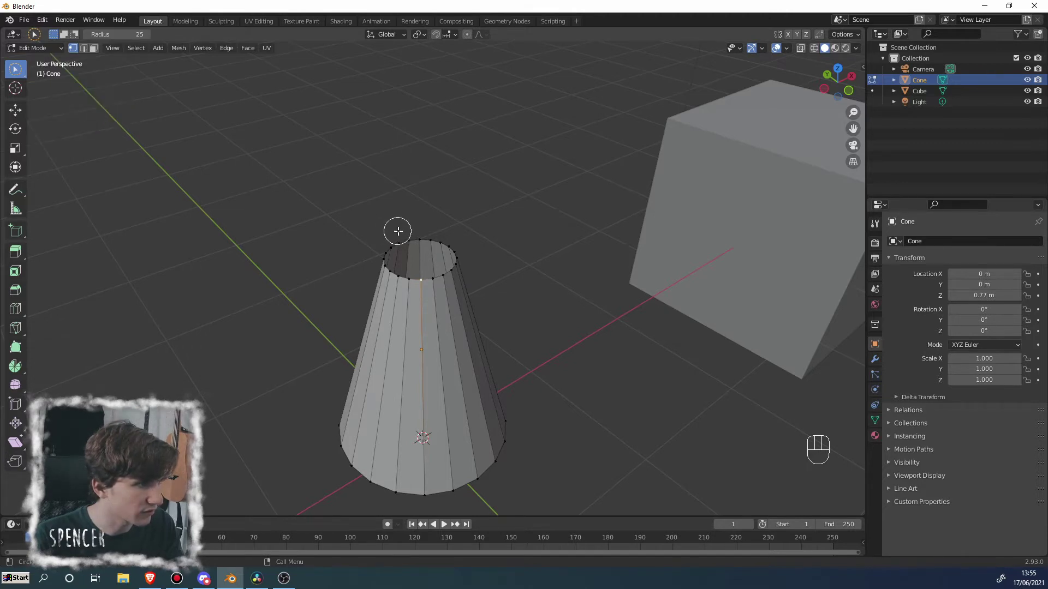
{"action": "mouse_move", "coordinate": [458, 247]}
{"action": "left_mouse_down"}
{"action": "mouse_move", "coordinate": [396, 262]}
{"action": "mouse_move", "coordinate": [452, 268]}
{"action": "left_mouse_up"}
Select around the cone's top rim with the Select Lasso tool
{"action": "left_click", "coordinate": [22, 79]}
{"action": "left_click", "coordinate": [77, 131]}
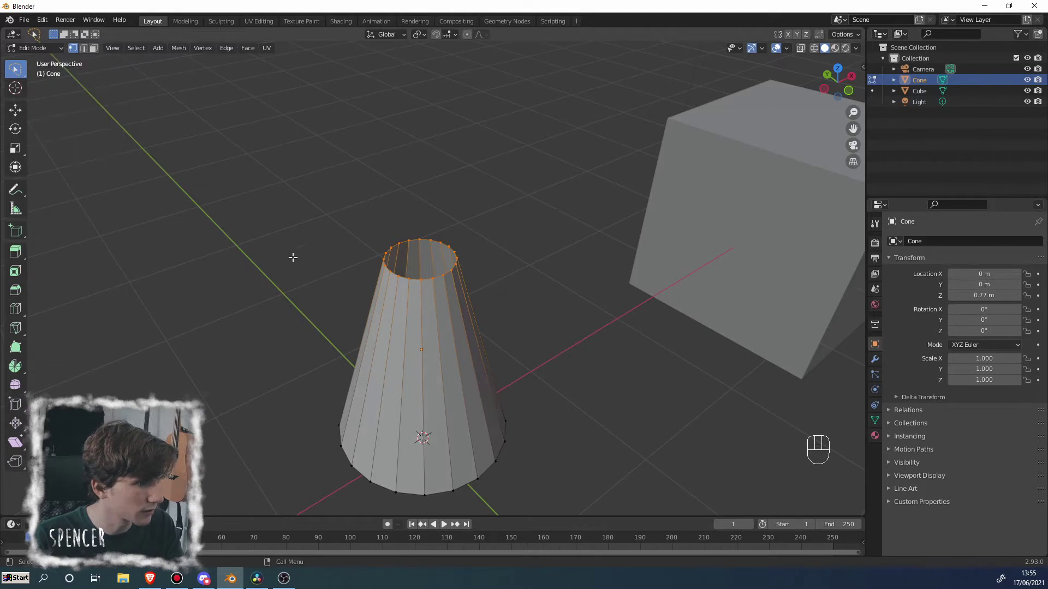
{"action": "mouse_move", "coordinate": [353, 277]}
{"action": "left_mouse_down"}
{"action": "mouse_move", "coordinate": [518, 349]}
{"action": "mouse_move", "coordinate": [400, 290]}
{"action": "left_mouse_up"}
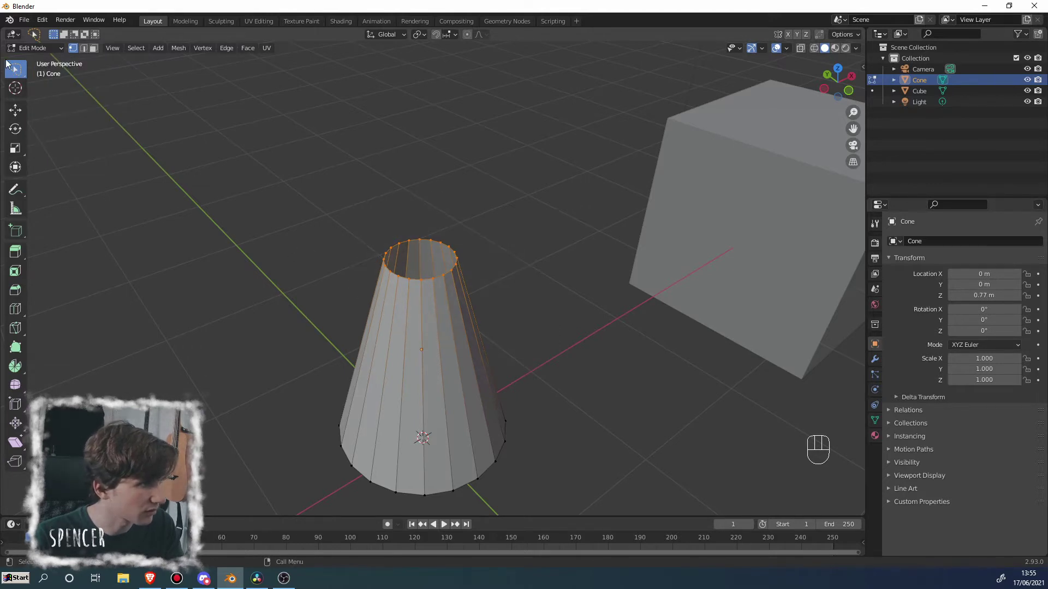
Restore the Select Box tool and select a single vertex on the cone's top rim
{"action": "left_click", "coordinate": [16, 69]}
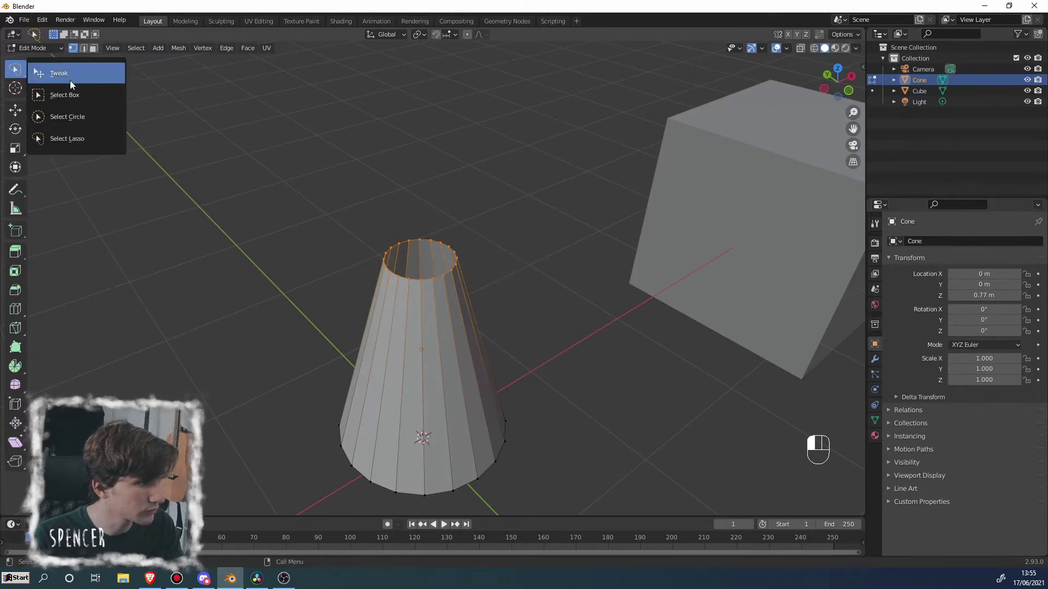
{"action": "left_click", "coordinate": [71, 90]}
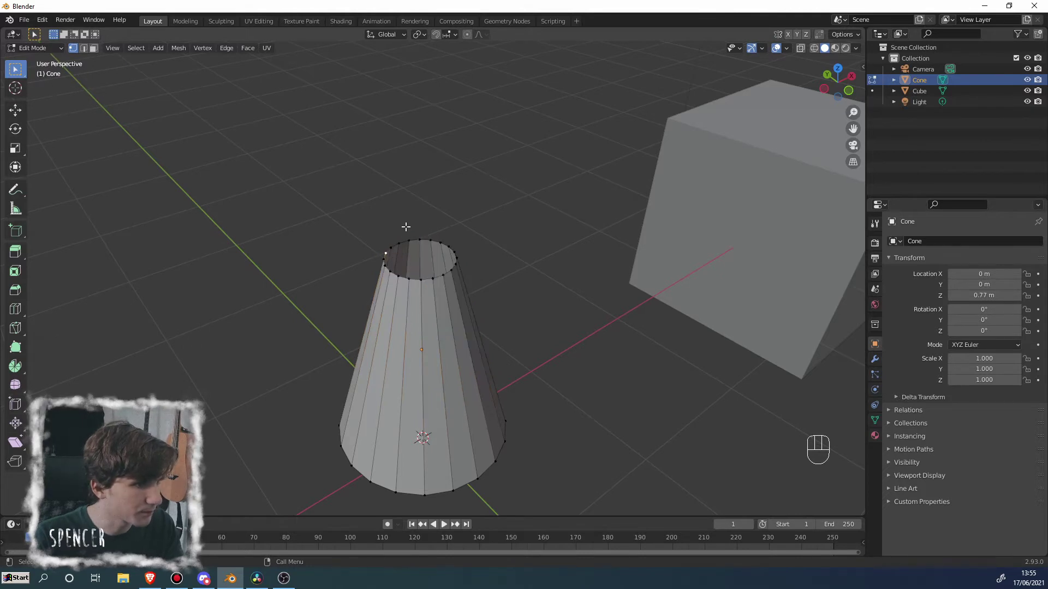
{"action": "scroll", "coordinate": [396, 257], "scroll_direction": "up", "scroll_amount": 4}
{"action": "left_click_drag", "start_coordinate": [323, 198], "coordinate": [381, 263]}
{"action": "left_click", "coordinate": [324, 220]}
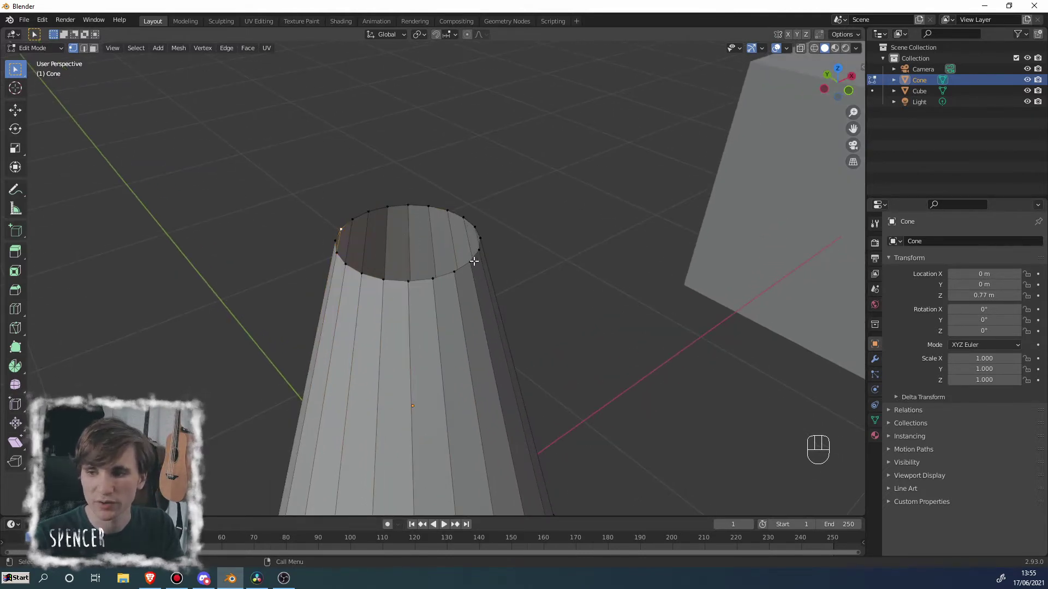
Try moving, rotating and scaling the single selected rim vertex, cancelling each transform
{"action": "middle_click_drag", "start_coordinate": [373, 298], "coordinate": [489, 300]}
{"action": "key", "text": "g"}
{"action": "key", "text": "Escape"}
{"action": "key", "text": "r"}
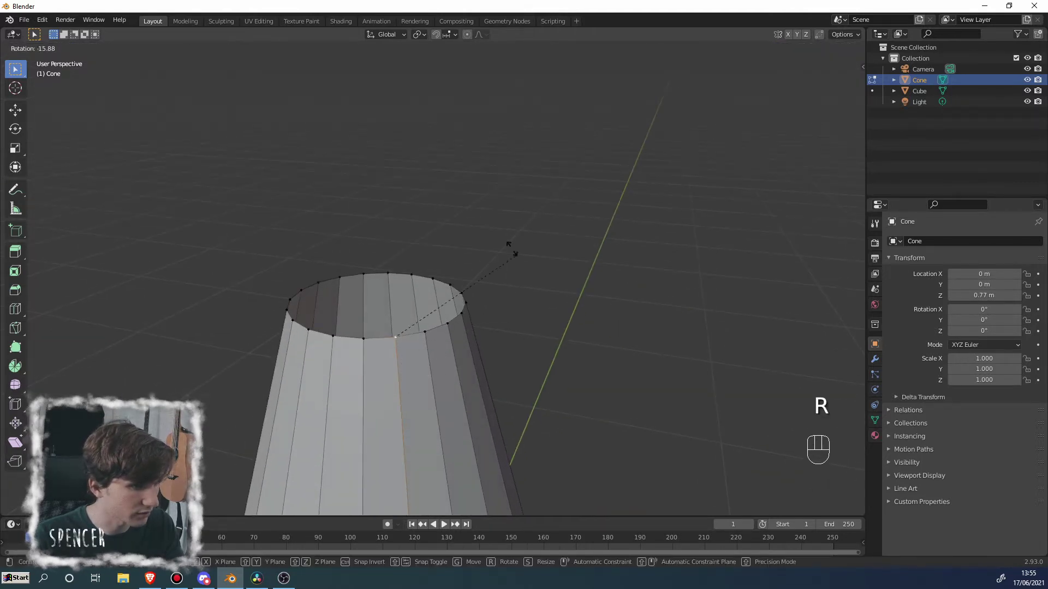
{"action": "key", "text": "Escape"}
{"action": "key", "text": "s"}
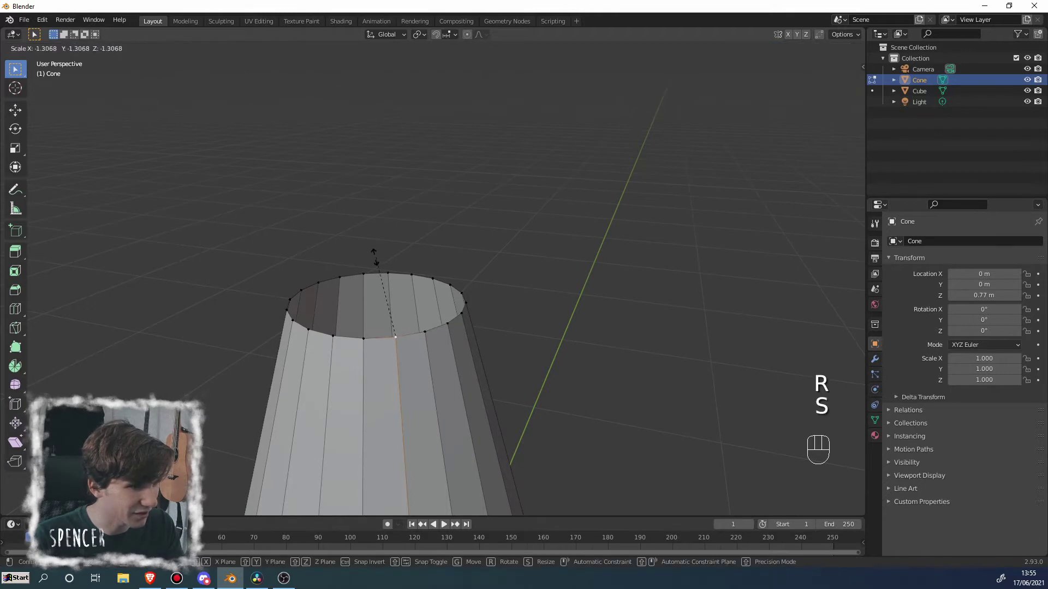
{"action": "key", "text": "Escape"}
Select two adjacent vertices on the cone's top rim and try scaling and rotating them, cancelling both transforms
{"action": "middle_click_drag", "start_coordinate": [374, 257], "coordinate": [367, 325]}
{"action": "left_click_drag", "start_coordinate": [366, 325], "coordinate": [411, 359]}
{"action": "middle_click_drag", "start_coordinate": [394, 356], "coordinate": [393, 355]}
{"action": "key", "text": "s"}
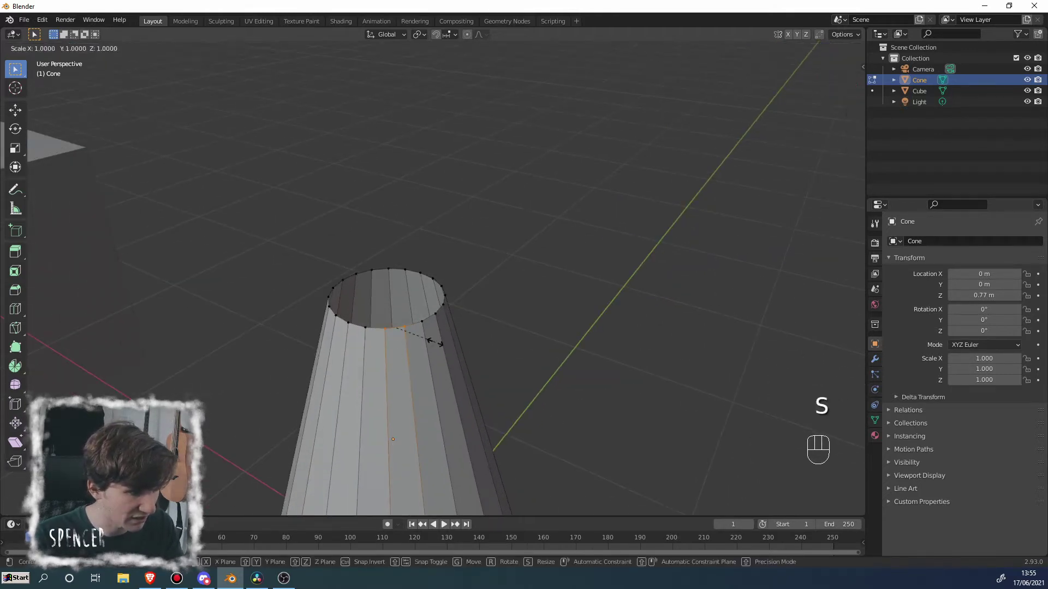
{"action": "right_click", "coordinate": [699, 388]}
{"action": "key", "text": "r"}
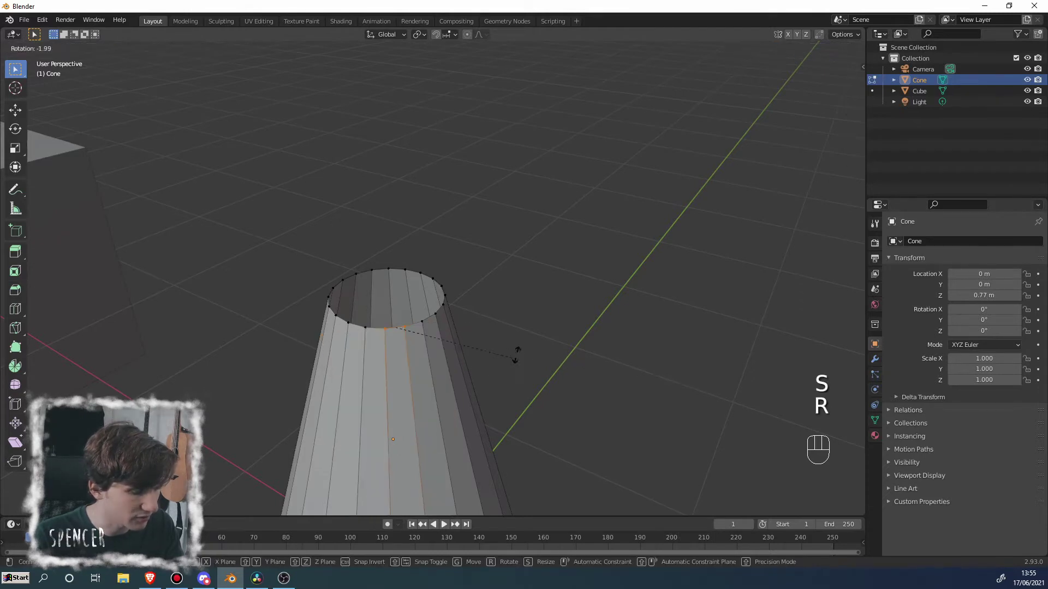
{"action": "right_click", "coordinate": [435, 358]}
{"action": "middle_click_drag", "start_coordinate": [435, 358], "coordinate": [377, 352]}
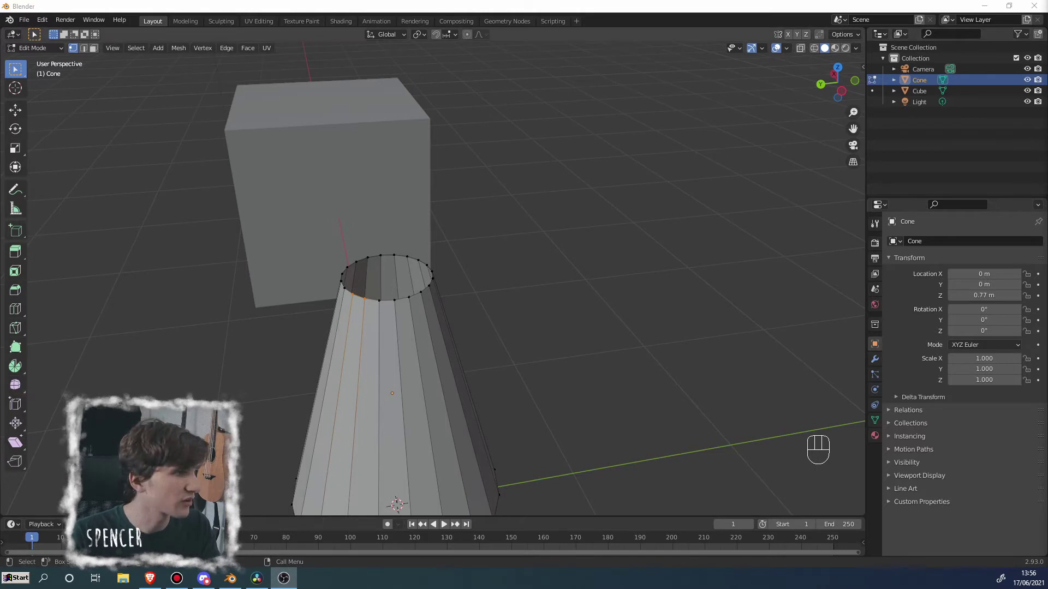
Try out the Move and Transform gizmos on the two selected rim vertices without keeping any change
{"action": "left_click", "coordinate": [15, 110]}
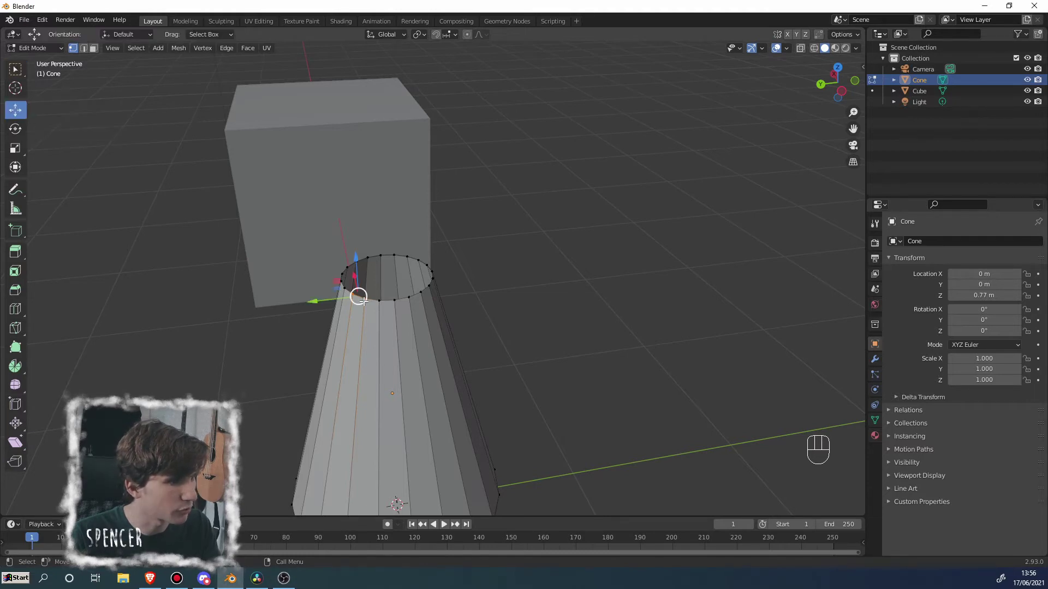
{"action": "mouse_move", "coordinate": [355, 263]}
{"action": "left_mouse_down"}
{"action": "mouse_move", "coordinate": [358, 253]}
{"action": "mouse_move", "coordinate": [364, 272]}
{"action": "left_mouse_up"}
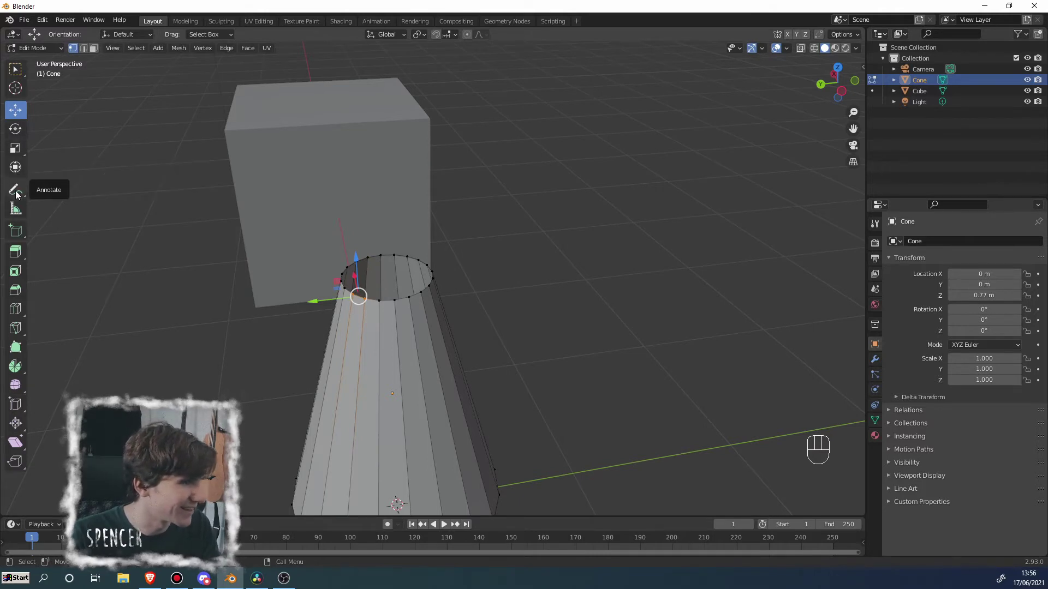
{"action": "left_click", "coordinate": [16, 168]}
{"action": "middle_click_drag", "start_coordinate": [385, 241], "coordinate": [406, 262]}
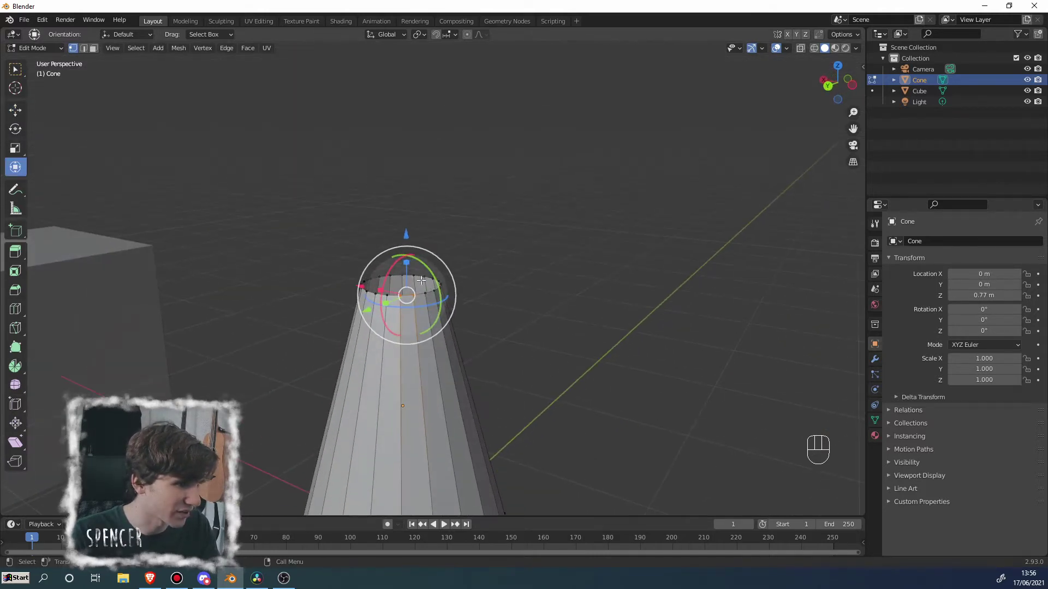
{"action": "left_click_drag", "start_coordinate": [377, 273], "coordinate": [443, 304]}
{"action": "left_click_drag", "start_coordinate": [330, 322], "coordinate": [333, 320]}
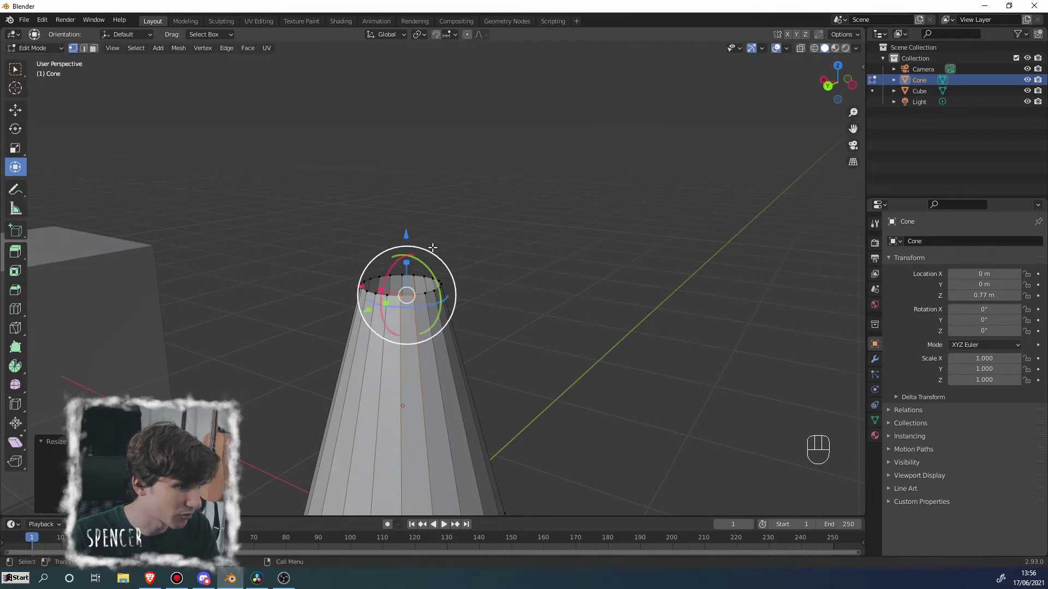
{"action": "right_click", "coordinate": [418, 264]}
{"action": "key", "text": "Escape"}
{"action": "middle_click_drag", "start_coordinate": [491, 189], "coordinate": [399, 229]}
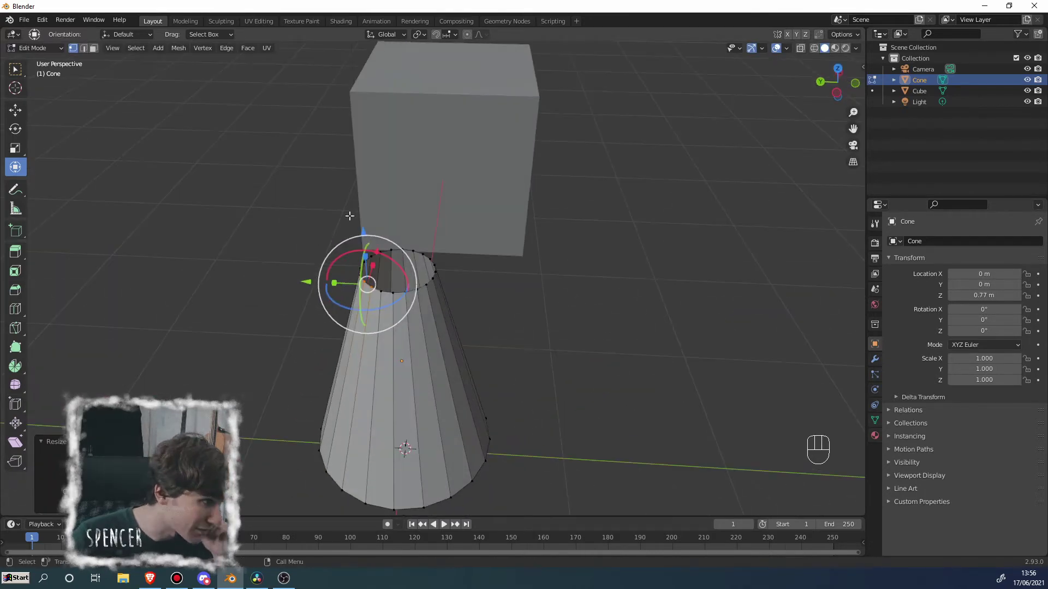
Draw freehand annotation strokes across the cone with the Annotate tool and view them from another angle
{"action": "left_click", "coordinate": [21, 193]}
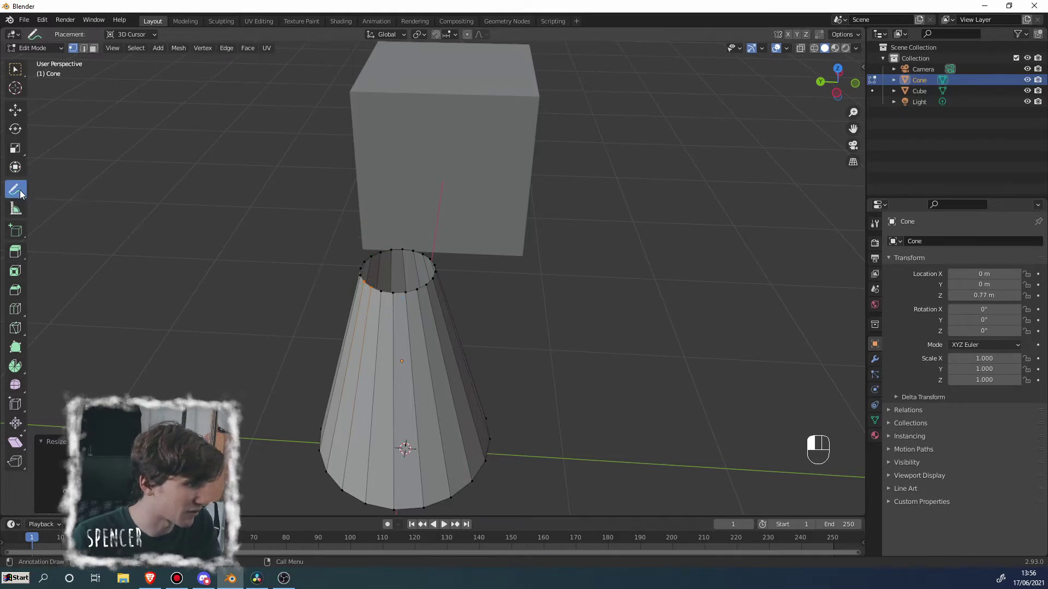
{"action": "left_click_drag", "start_coordinate": [360, 317], "coordinate": [470, 345]}
{"action": "mouse_move", "coordinate": [399, 363]}
{"action": "middle_mouse_down"}
{"action": "mouse_move", "coordinate": [273, 353]}
{"action": "mouse_move", "coordinate": [595, 405]}
{"action": "middle_mouse_up"}
{"action": "mouse_move", "coordinate": [402, 336]}
{"action": "middle_mouse_down"}
{"action": "mouse_move", "coordinate": [491, 306]}
{"action": "mouse_move", "coordinate": [595, 305]}
{"action": "mouse_move", "coordinate": [637, 320]}
{"action": "mouse_move", "coordinate": [476, 355]}
{"action": "mouse_move", "coordinate": [393, 340]}
{"action": "middle_mouse_up"}
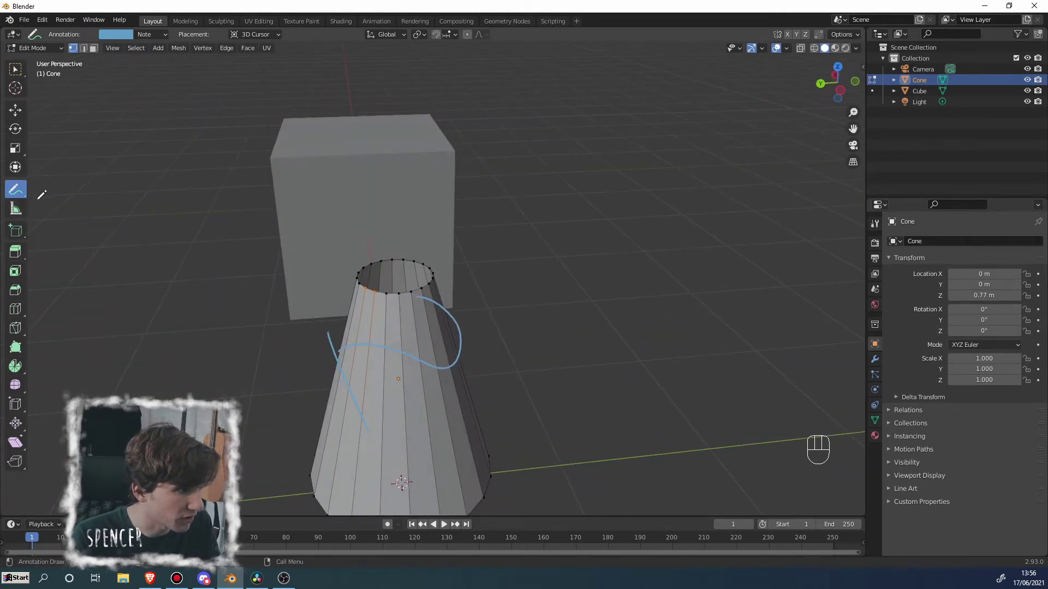
Measure several distances around the cone with the Measure tool, viewing the ruler lines from different angles
{"action": "left_click", "coordinate": [16, 209]}
{"action": "middle_click_drag", "start_coordinate": [218, 295], "coordinate": [311, 293]}
{"action": "left_click_drag", "start_coordinate": [336, 277], "coordinate": [585, 232]}
{"action": "middle_click_drag", "start_coordinate": [546, 286], "coordinate": [311, 265]}
{"action": "left_click_drag", "start_coordinate": [318, 261], "coordinate": [481, 169]}
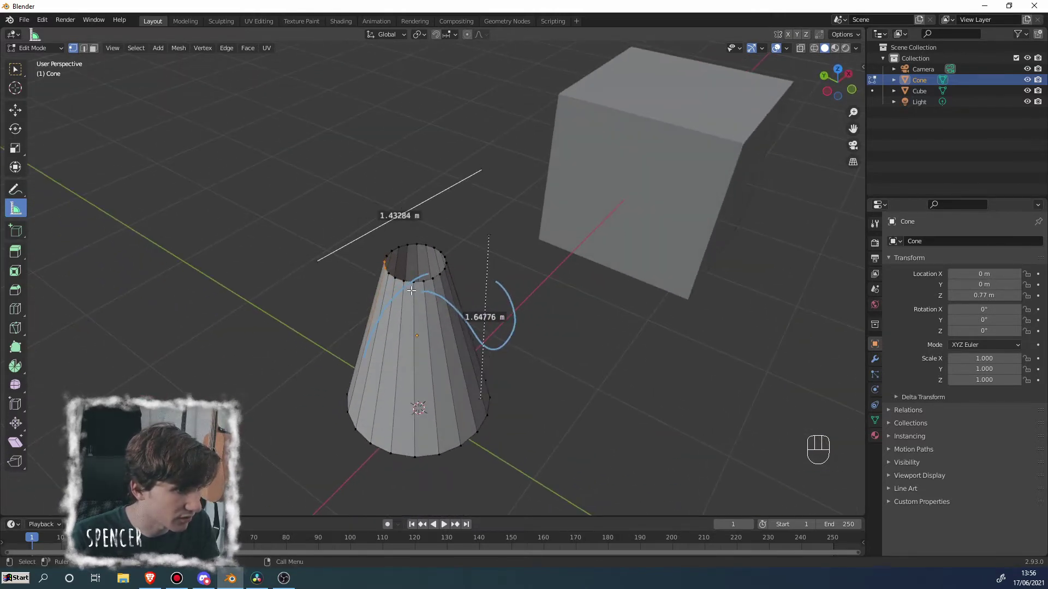
{"action": "middle_click_drag", "start_coordinate": [411, 291], "coordinate": [531, 346]}
{"action": "left_click_drag", "start_coordinate": [500, 350], "coordinate": [391, 322]}
{"action": "middle_click_drag", "start_coordinate": [391, 322], "coordinate": [357, 310]}
Draw three boxes of different sizes on and around the cone with the Add Cube tool
{"action": "left_click", "coordinate": [18, 230]}
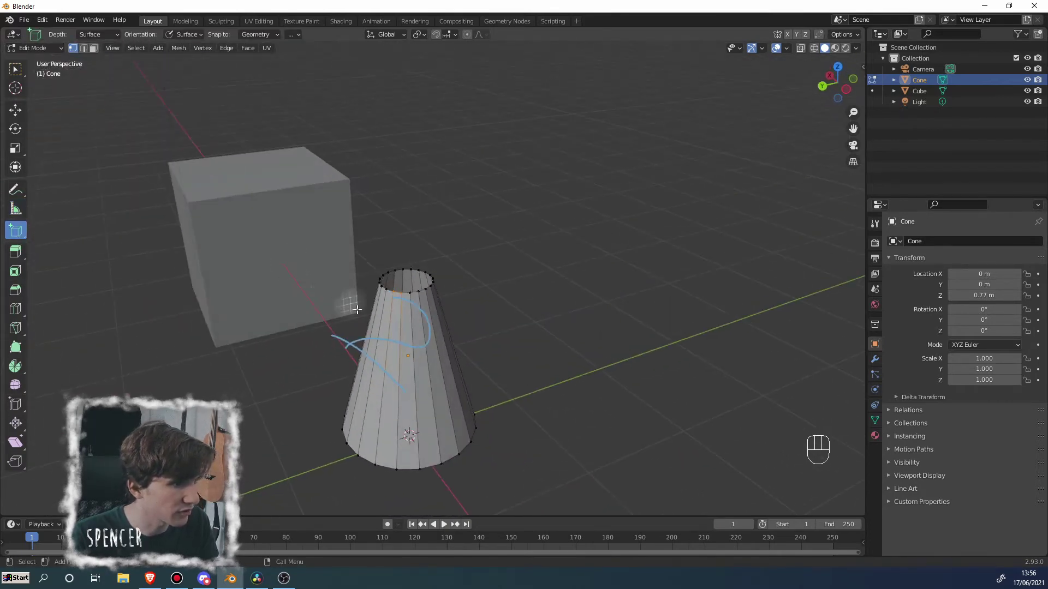
{"action": "left_click_drag", "start_coordinate": [411, 375], "coordinate": [491, 437]}
{"action": "left_click", "coordinate": [481, 421]}
{"action": "mouse_move", "coordinate": [481, 421]}
{"action": "middle_mouse_down"}
{"action": "mouse_move", "coordinate": [365, 357]}
{"action": "mouse_move", "coordinate": [339, 375]}
{"action": "mouse_move", "coordinate": [526, 299]}
{"action": "middle_mouse_up"}
{"action": "left_click_drag", "start_coordinate": [555, 271], "coordinate": [510, 349]}
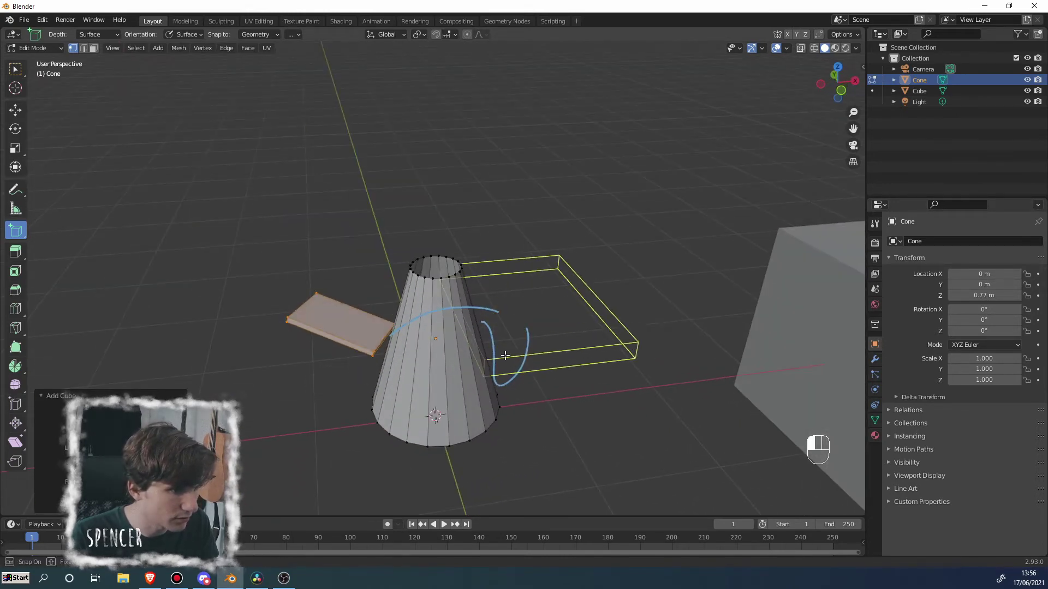
{"action": "left_click", "coordinate": [502, 279]}
{"action": "middle_click_drag", "start_coordinate": [485, 346], "coordinate": [592, 343]}
{"action": "scroll", "coordinate": [579, 347], "scroll_direction": "up", "scroll_amount": 1}
{"action": "left_click_drag", "start_coordinate": [586, 331], "coordinate": [691, 360]}
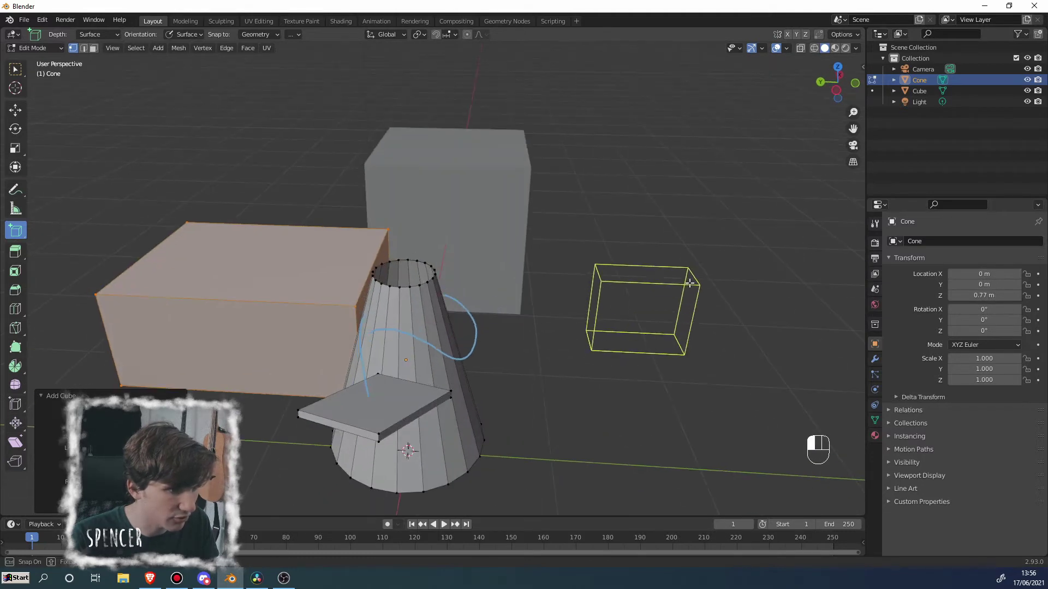
{"action": "left_click", "coordinate": [644, 350]}
{"action": "middle_click_drag", "start_coordinate": [645, 349], "coordinate": [577, 359]}
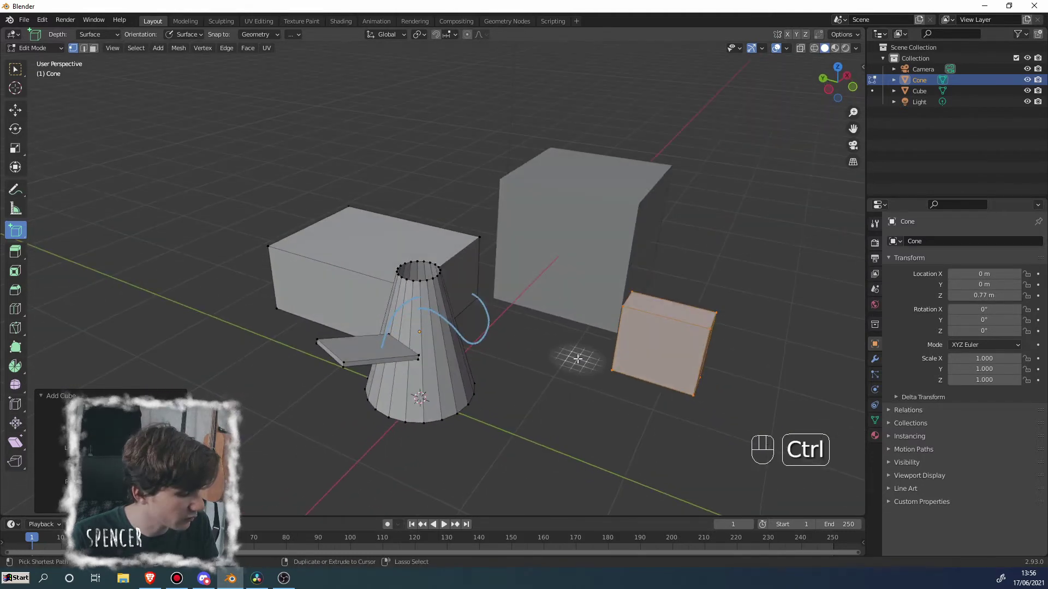
Undo the three added boxes so that only the cone and the original cube are left
{"action": "key", "text": "ctrl+z"}
{"action": "key", "text": "ctrl+z"}
{"action": "key", "text": "ctrl+z"}
{"action": "key", "text": "ctrl+z"}
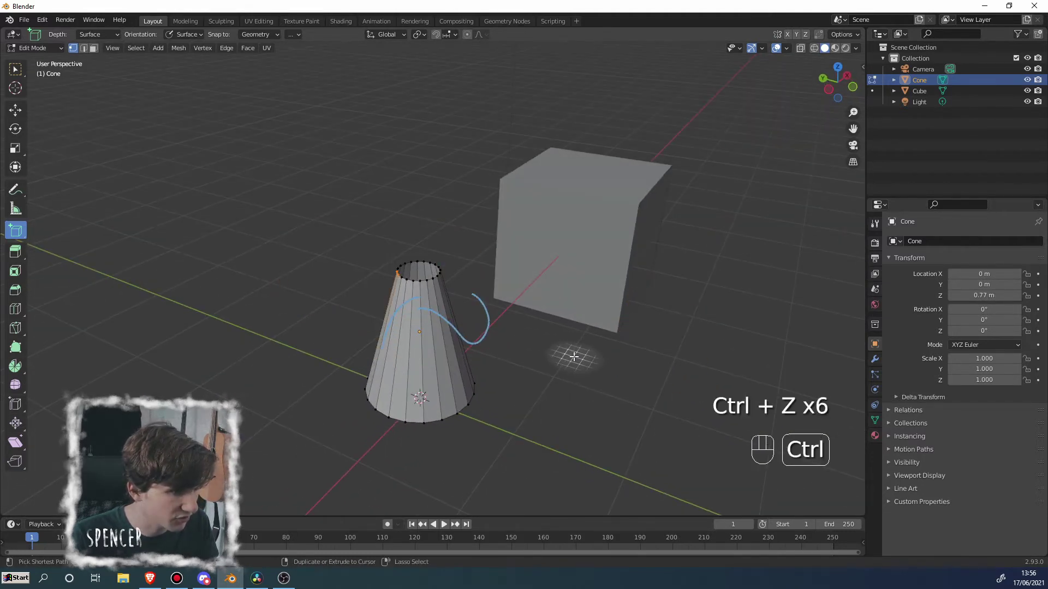
{"action": "key", "text": "ctrl+z"}
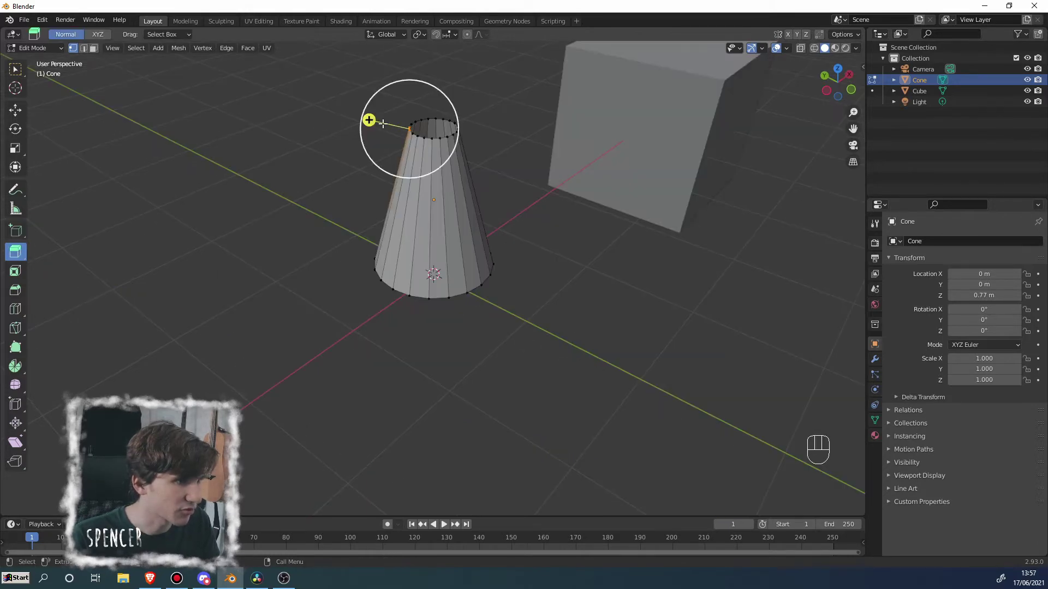
Try extruding the selected rim edge away from the cone with Extrude Region, undoing or cancelling each attempt
{"action": "left_click_drag", "start_coordinate": [369, 120], "coordinate": [306, 113]}
{"action": "left_click_drag", "start_coordinate": [224, 103], "coordinate": [300, 139]}
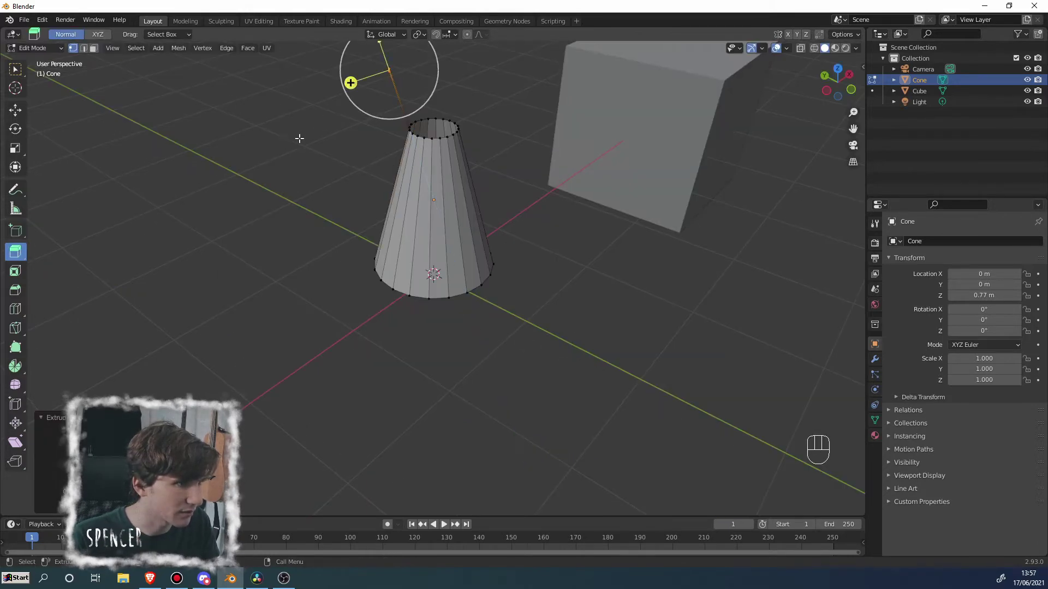
{"action": "mouse_move", "coordinate": [300, 139]}
{"action": "middle_mouse_down"}
{"action": "mouse_move", "coordinate": [333, 137]}
{"action": "mouse_move", "coordinate": [289, 124]}
{"action": "middle_mouse_up"}
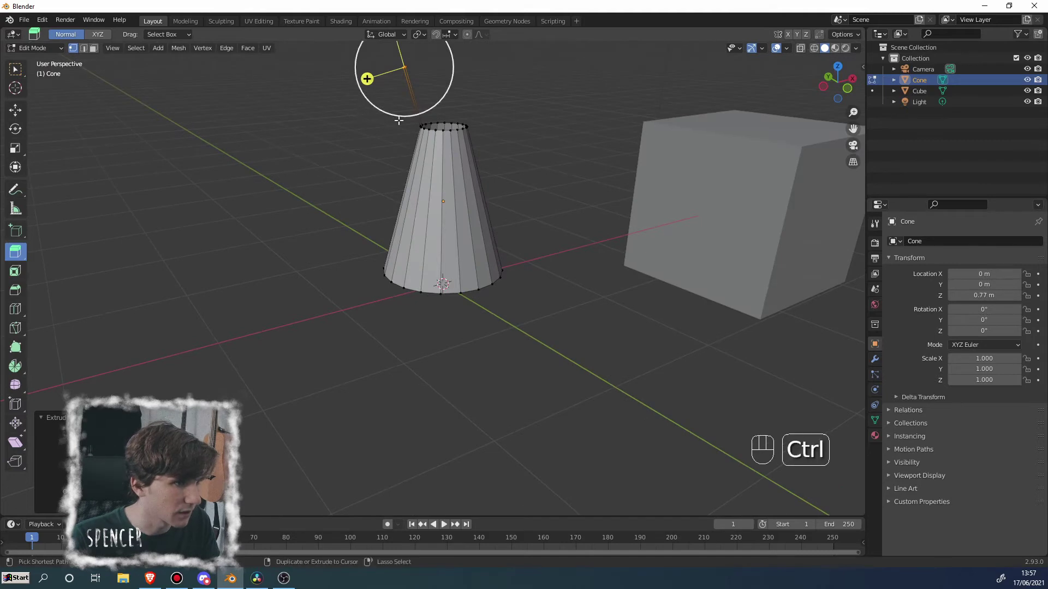
{"action": "key", "text": "ctrl+z"}
{"action": "key", "text": "e"}
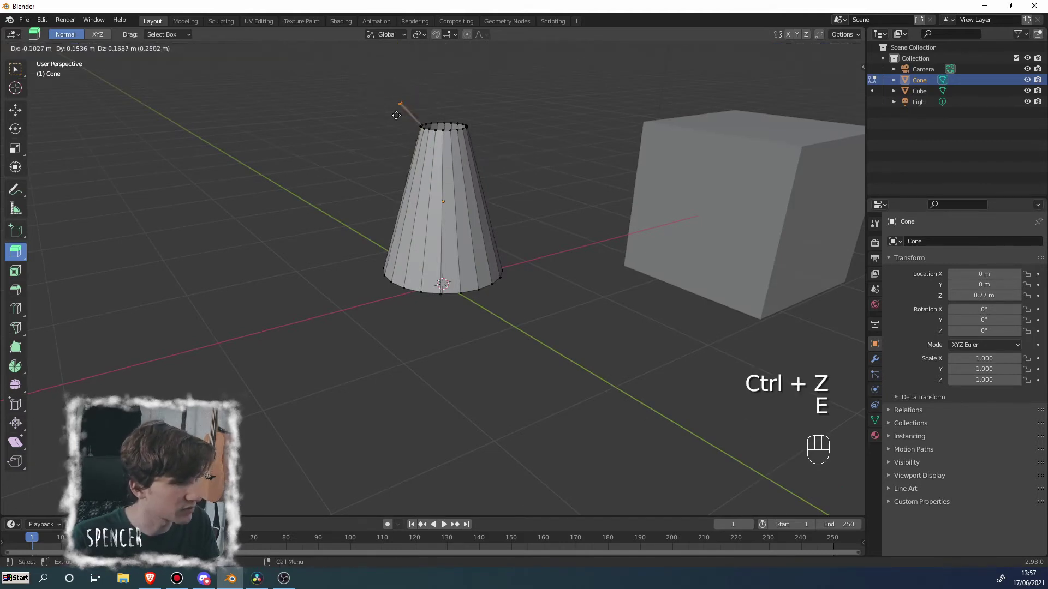
{"action": "right_click", "coordinate": [430, 148]}
{"action": "key", "text": "ctrl+z"}
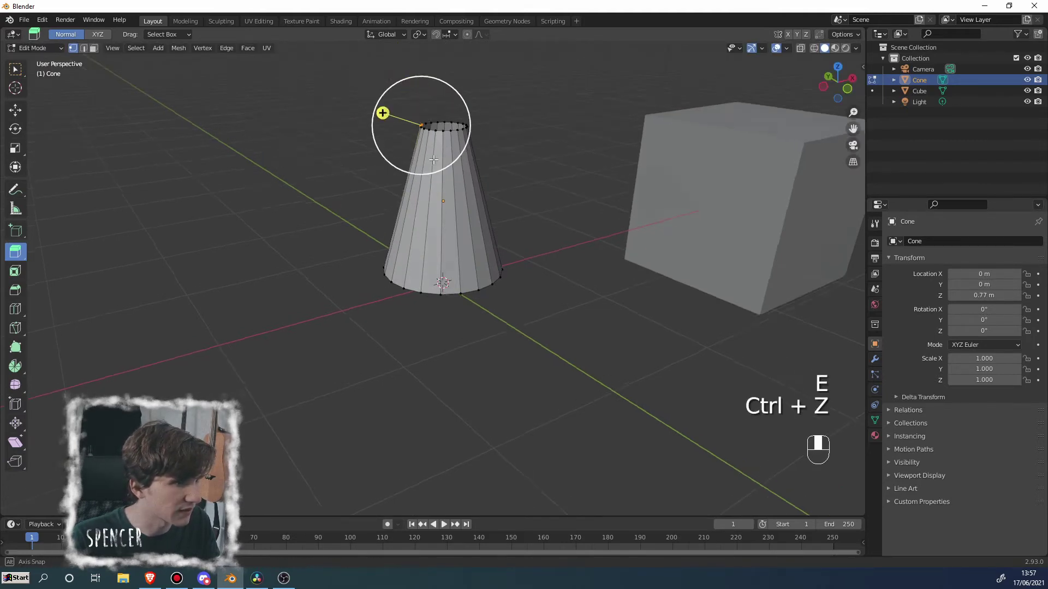
{"action": "middle_click_drag", "start_coordinate": [430, 148], "coordinate": [475, 206]}
{"action": "key", "text": "ctrl+z"}
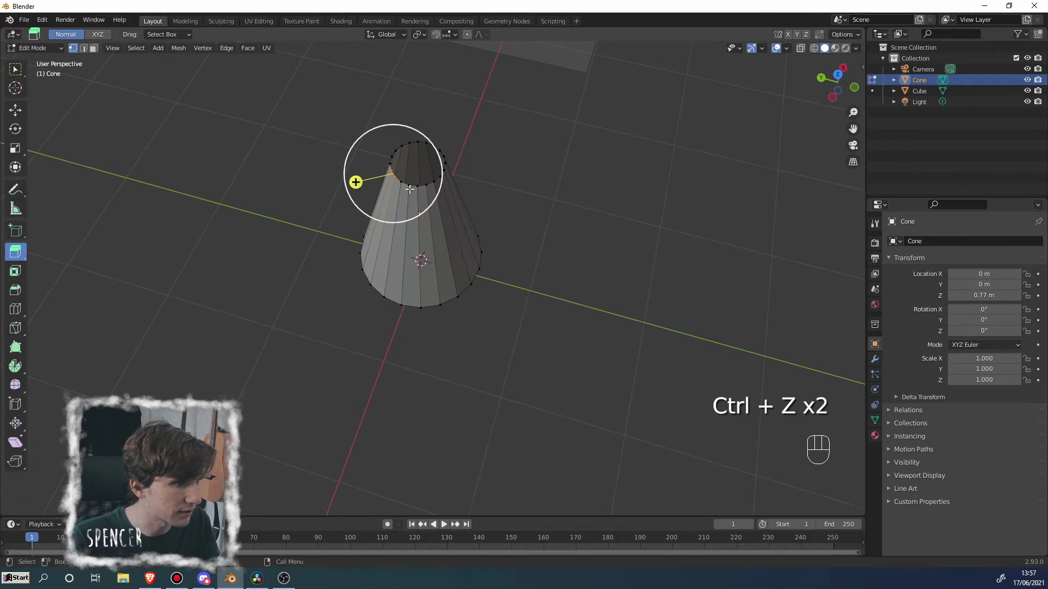
Activate the Inset Faces tool and extend the selection to one full side face of the cone
{"action": "left_click", "coordinate": [15, 271]}
{"action": "middle_click_drag", "start_coordinate": [326, 180], "coordinate": [398, 330]}
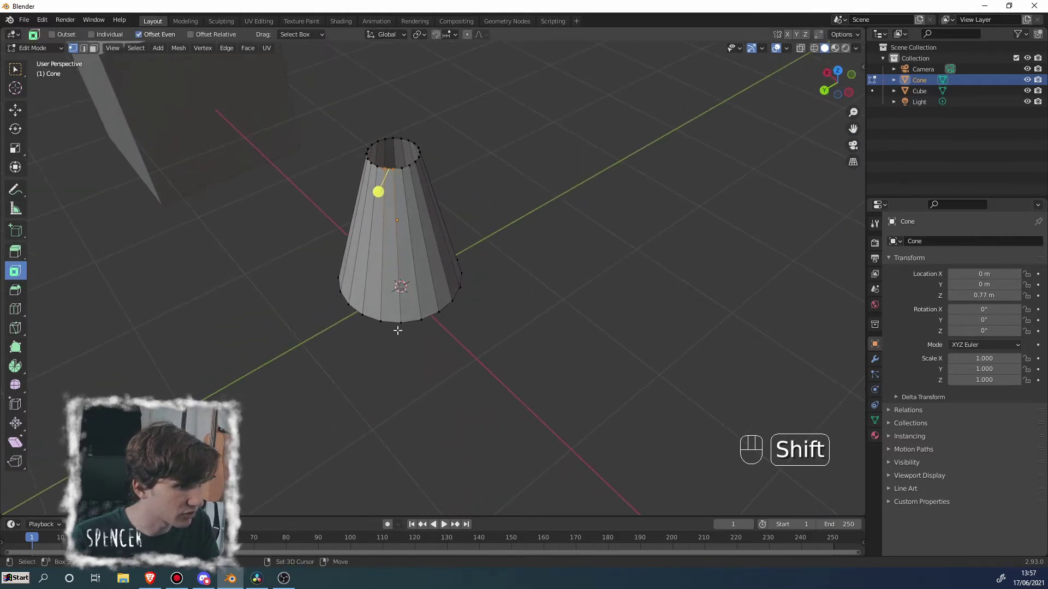
{"action": "left_click", "coordinate": [382, 321], "text": "shift"}
{"action": "scroll", "coordinate": [401, 323], "scroll_direction": "up", "scroll_amount": 2}
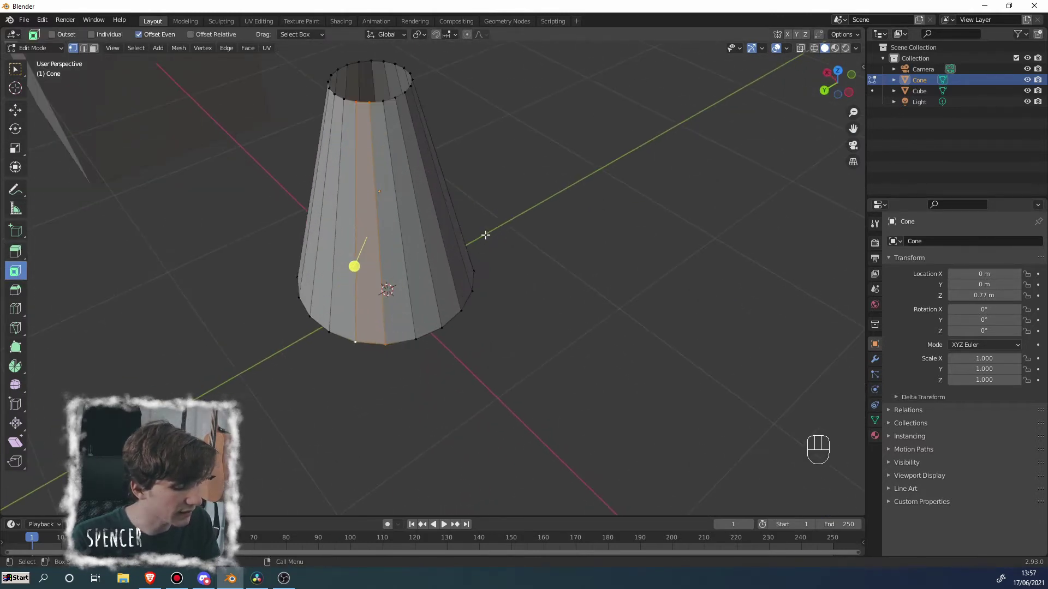
Try insetting the selected side face of the cone, inspect the result and undo the inset
{"action": "key", "text": "i"}
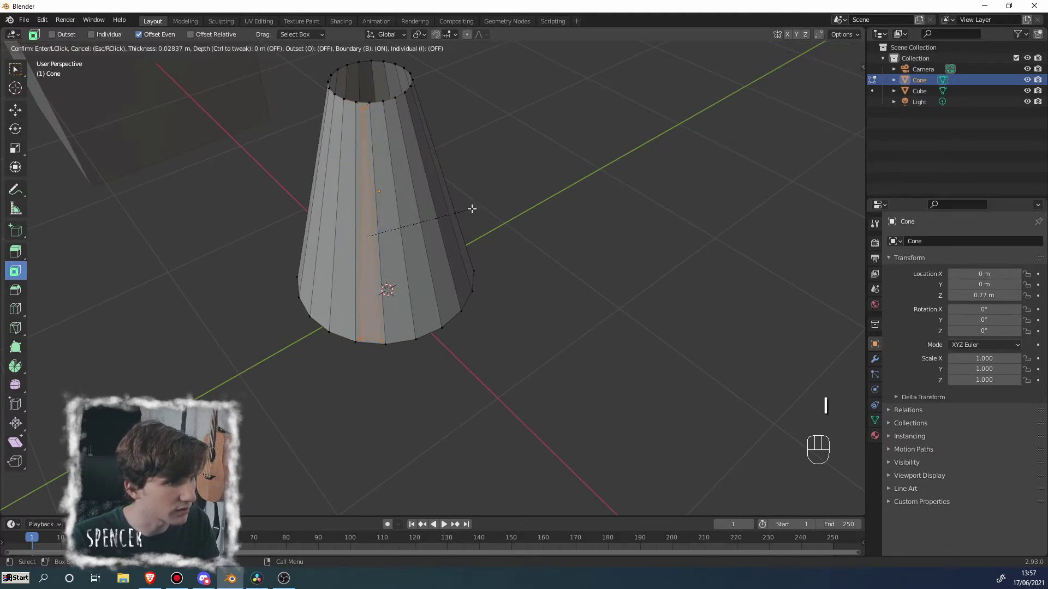
{"action": "left_click", "coordinate": [446, 234]}
{"action": "key", "text": "KP_Decimal"}
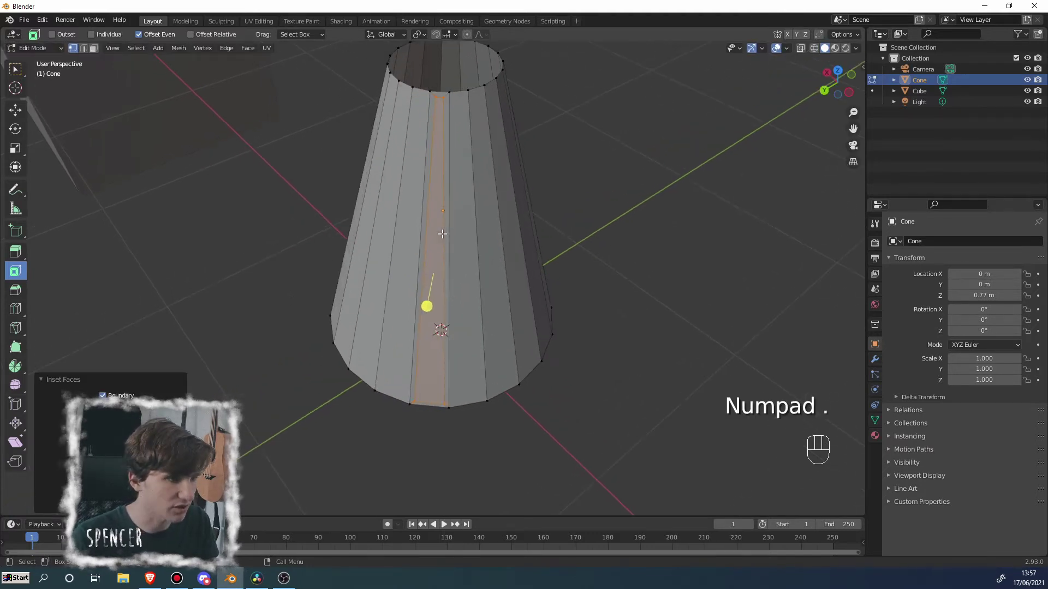
{"action": "middle_click_drag", "start_coordinate": [404, 247], "coordinate": [417, 211]}
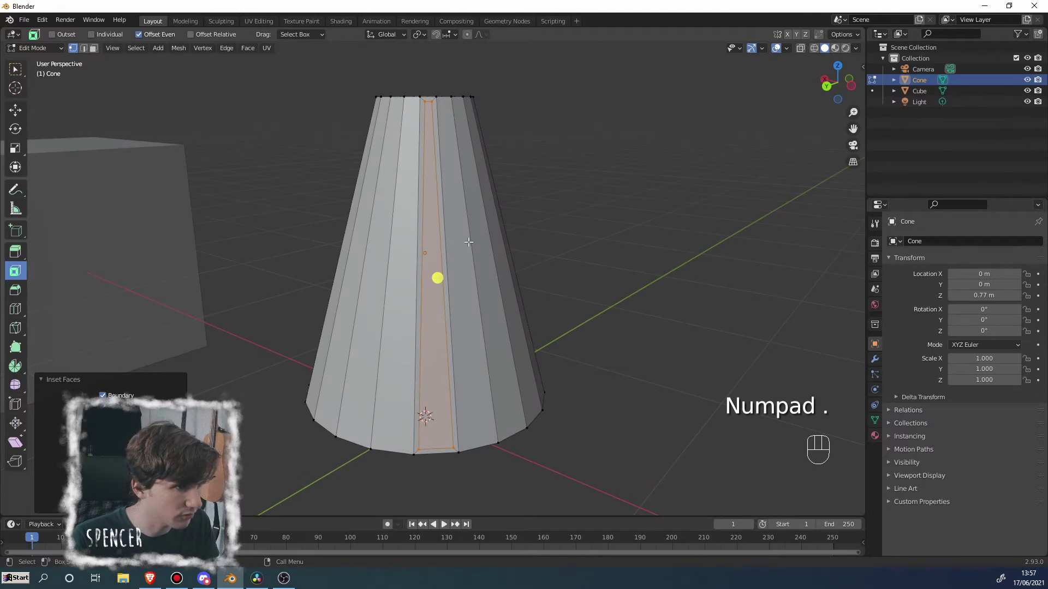
{"action": "key", "text": "ctrl+z"}
{"action": "middle_click_drag", "start_coordinate": [489, 243], "coordinate": [426, 272]}
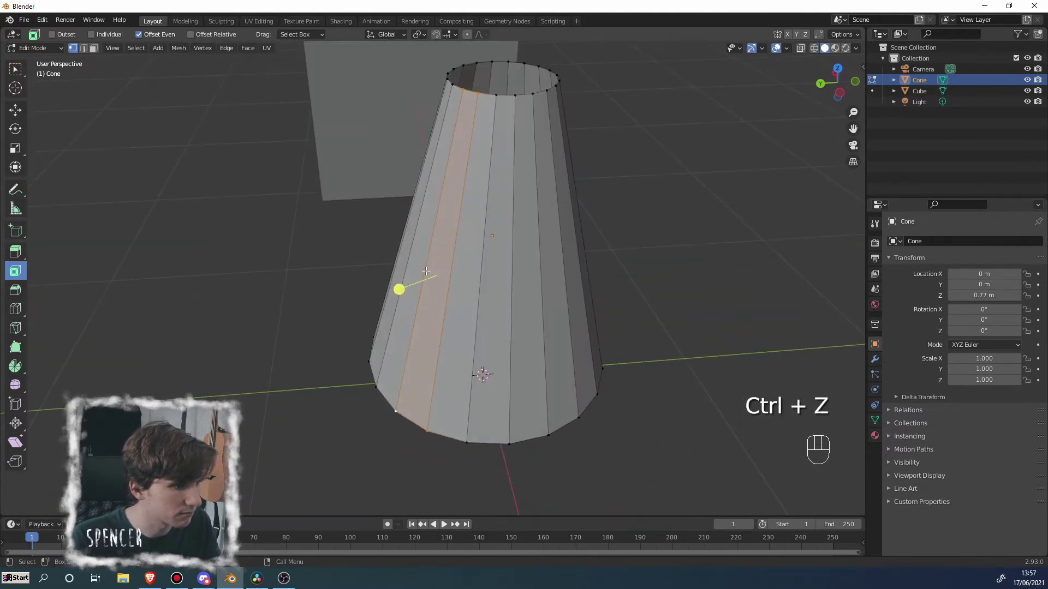
Activate the Bevel tool and select the edge loop around the cone's top rim
{"action": "left_click", "coordinate": [15, 292]}
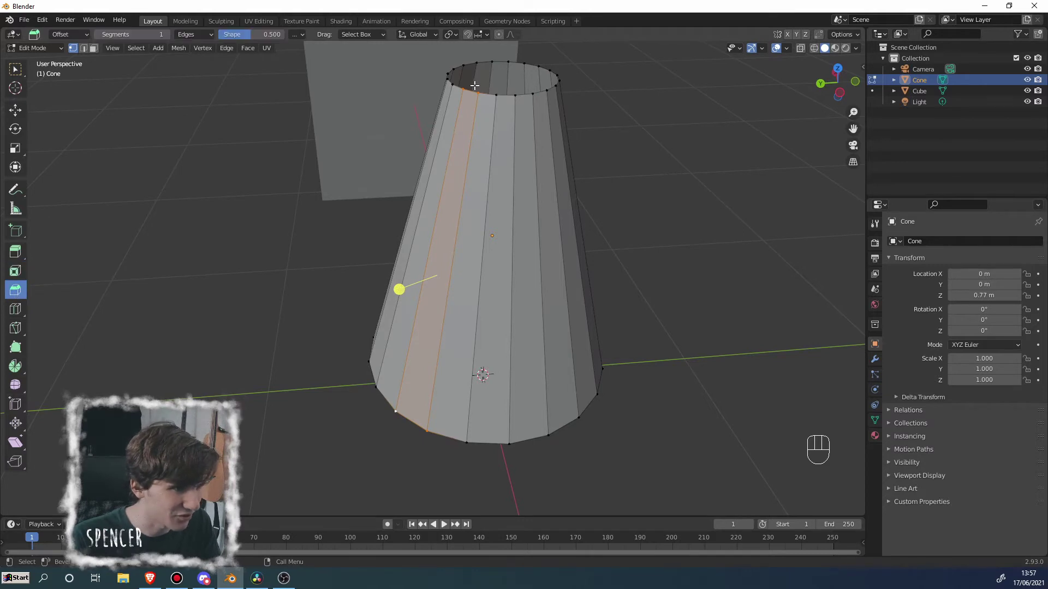
{"action": "left_click", "coordinate": [490, 164]}
{"action": "middle_click_drag", "start_coordinate": [456, 268], "coordinate": [429, 274]}
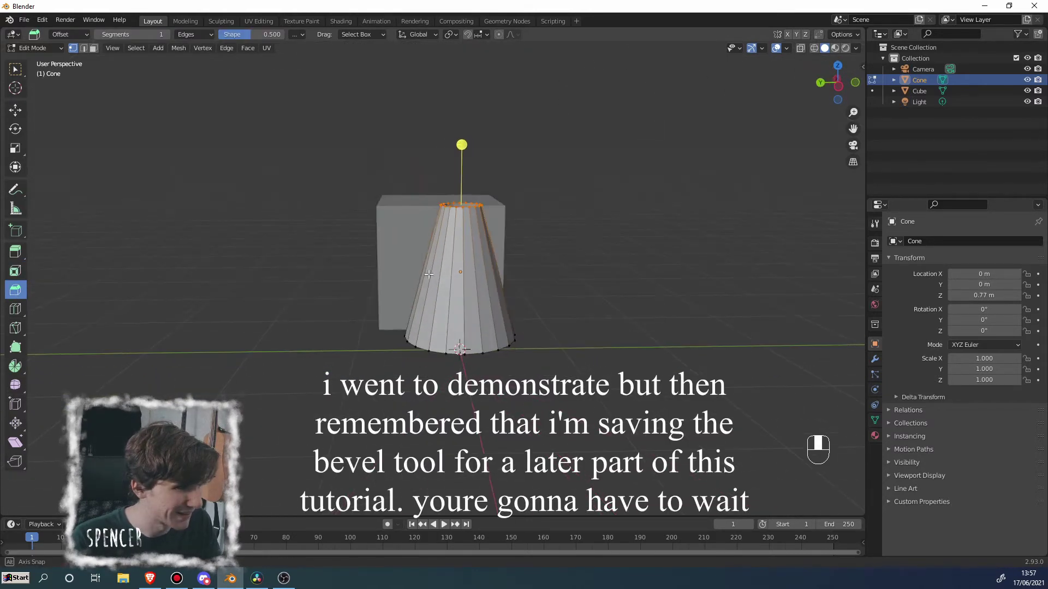
Add a single loop cut around the cone's middle and another halfway down its lower section
{"action": "left_click", "coordinate": [16, 309]}
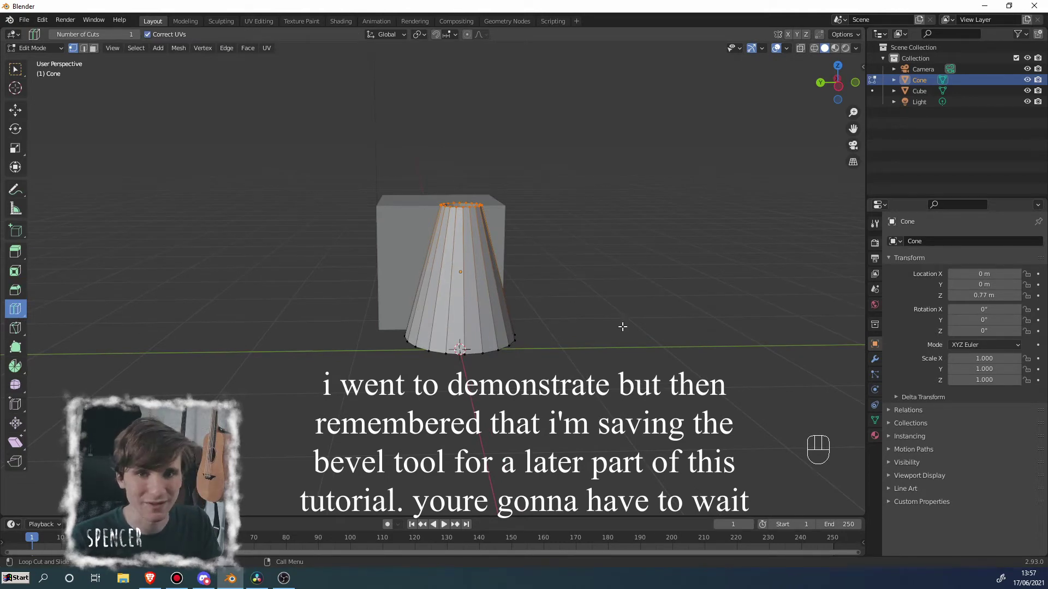
{"action": "middle_click_drag", "start_coordinate": [378, 302], "coordinate": [481, 291]}
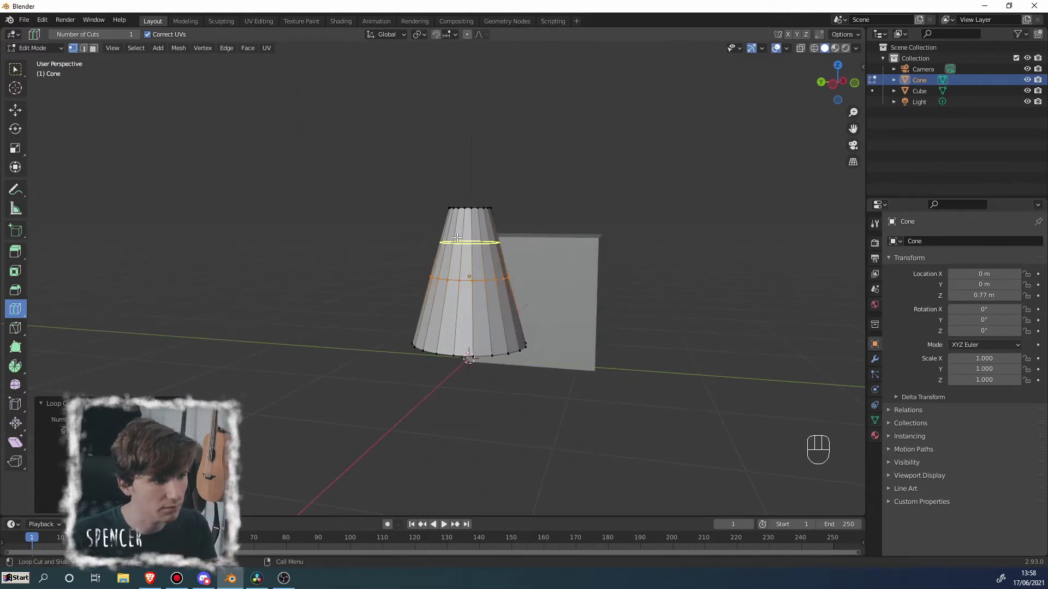
{"action": "scroll", "coordinate": [469, 243], "scroll_direction": "up", "scroll_amount": 3}
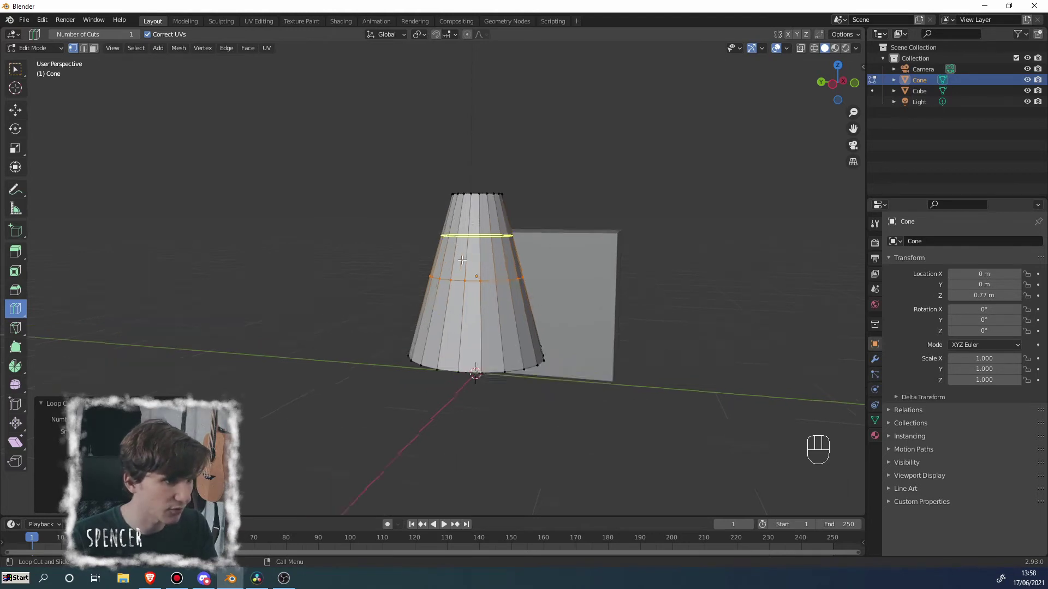
{"action": "mouse_move", "coordinate": [467, 252]}
{"action": "middle_mouse_down"}
{"action": "mouse_move", "coordinate": [488, 243]}
{"action": "mouse_move", "coordinate": [466, 251]}
{"action": "middle_mouse_up"}
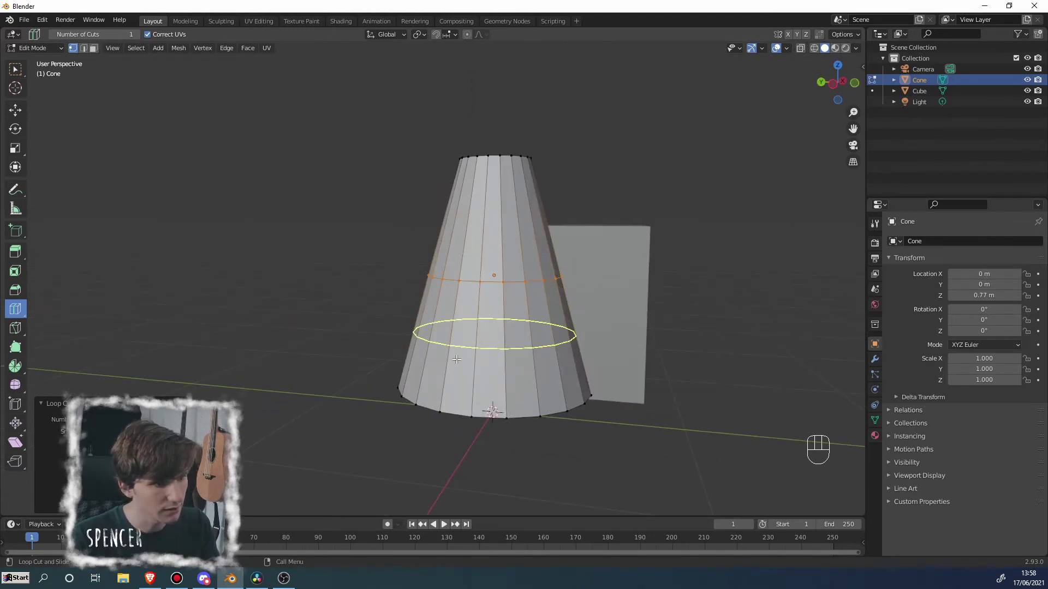
Set the number of loop cuts to 3 and cut the cone's upper section
{"action": "left_click", "coordinate": [137, 35]}
{"action": "left_click", "coordinate": [136, 34]}
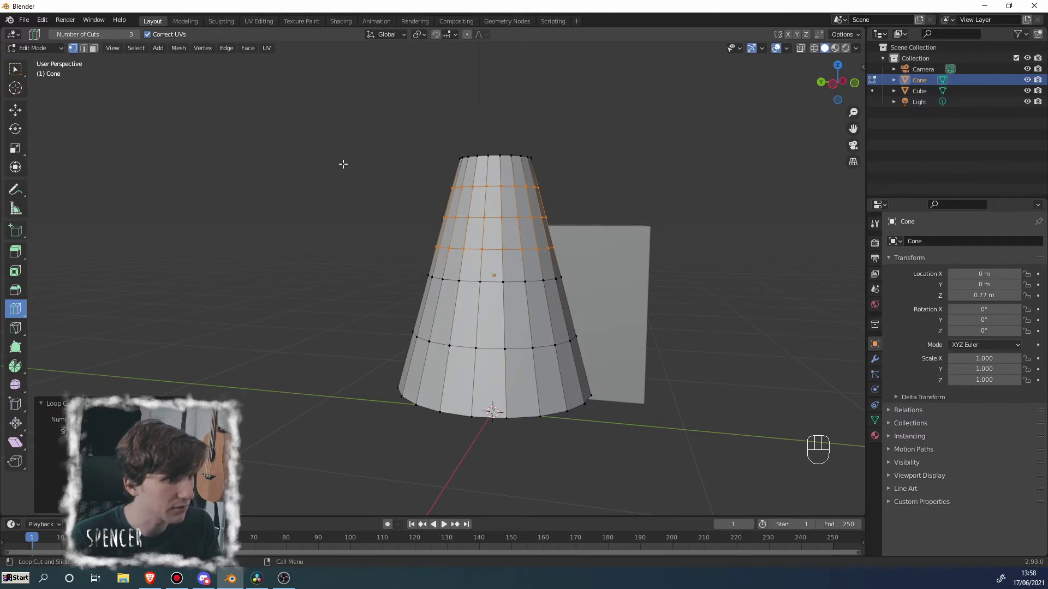
Set the number of loop cuts to 1 and cut once around each of the cone's two lowest sections
{"action": "left_click", "coordinate": [109, 35]}
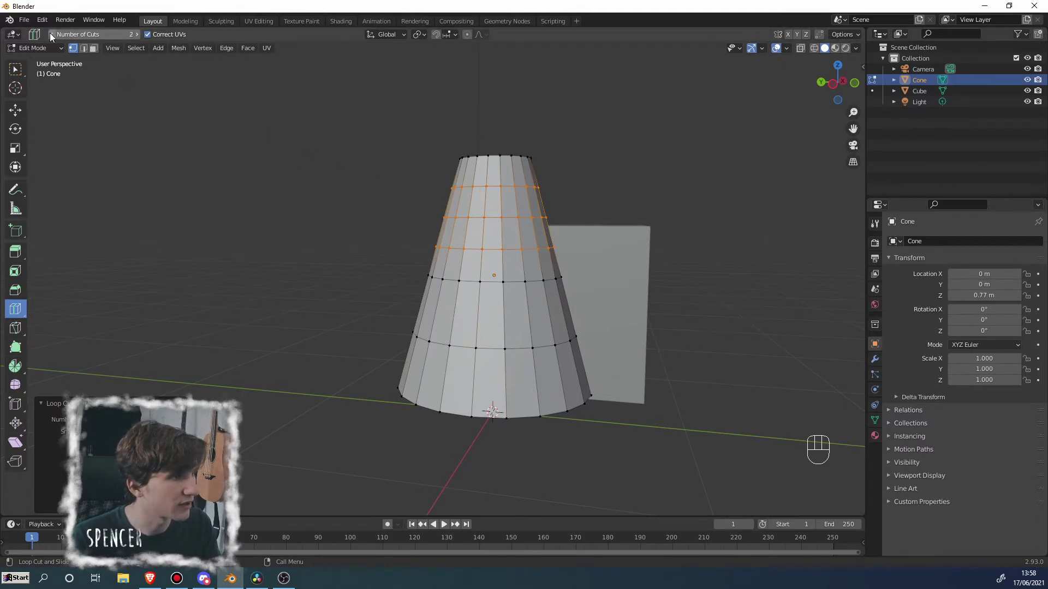
{"action": "left_click", "coordinate": [51, 33]}
{"action": "left_click_drag", "start_coordinate": [480, 305], "coordinate": [480, 320]}
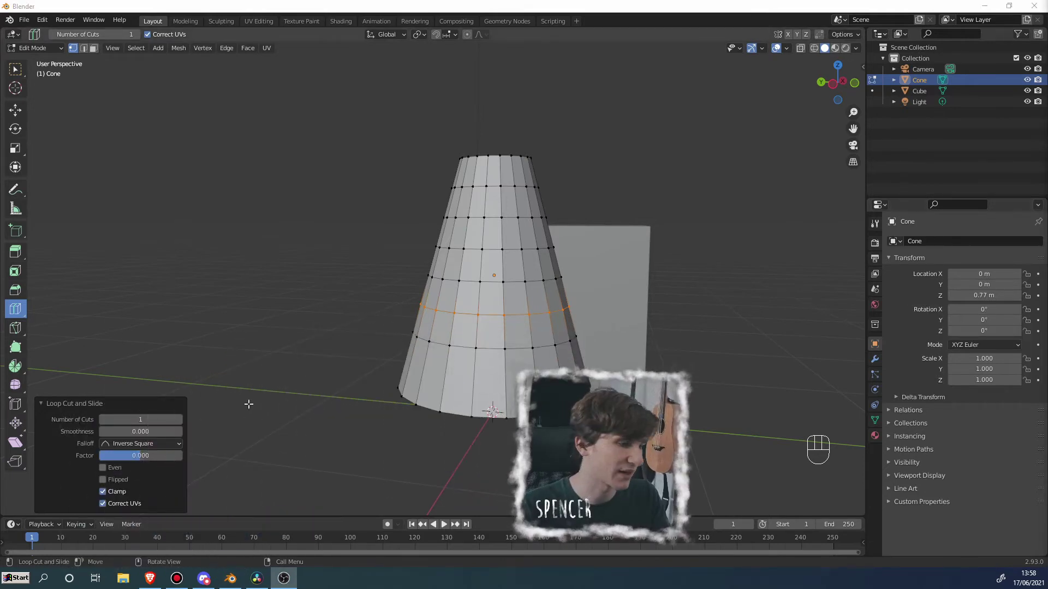
{"action": "left_click", "coordinate": [132, 441]}
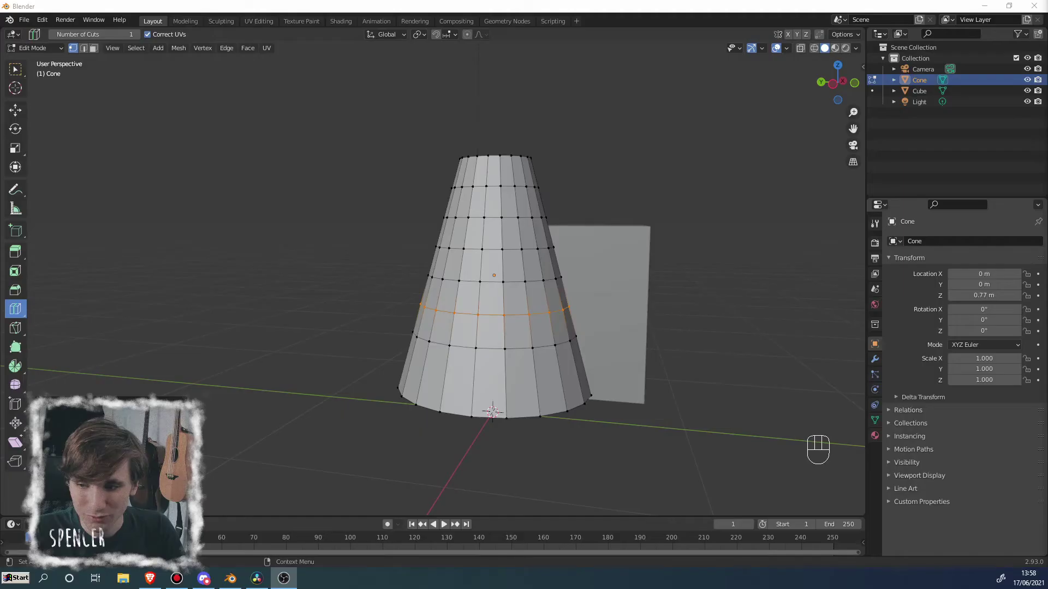
{"action": "left_click", "coordinate": [330, 5]}
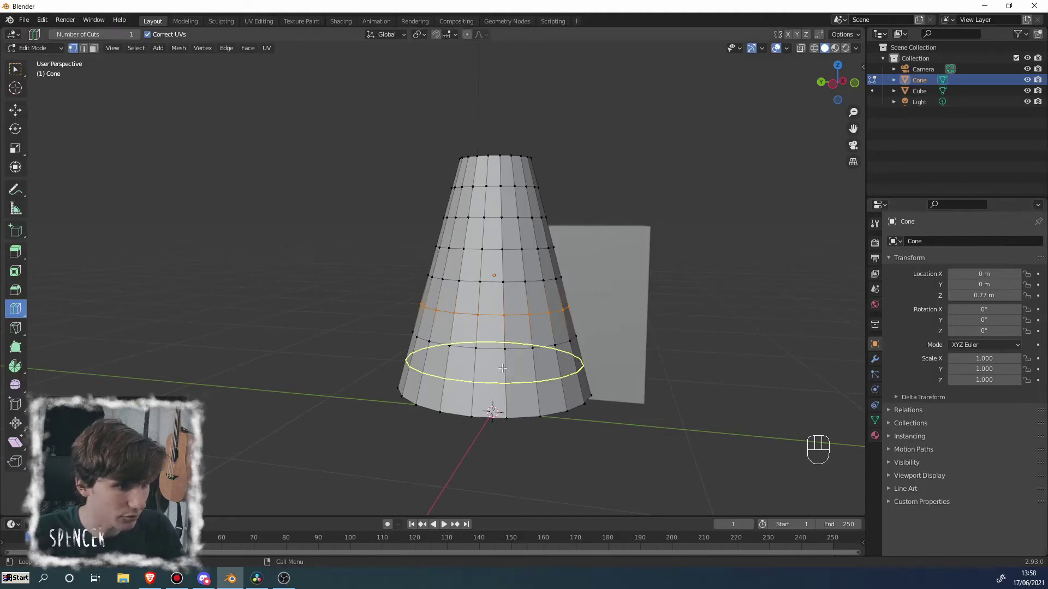
{"action": "middle_click_drag", "start_coordinate": [501, 371], "coordinate": [668, 265]}
{"action": "key", "text": "KP_Decimal"}
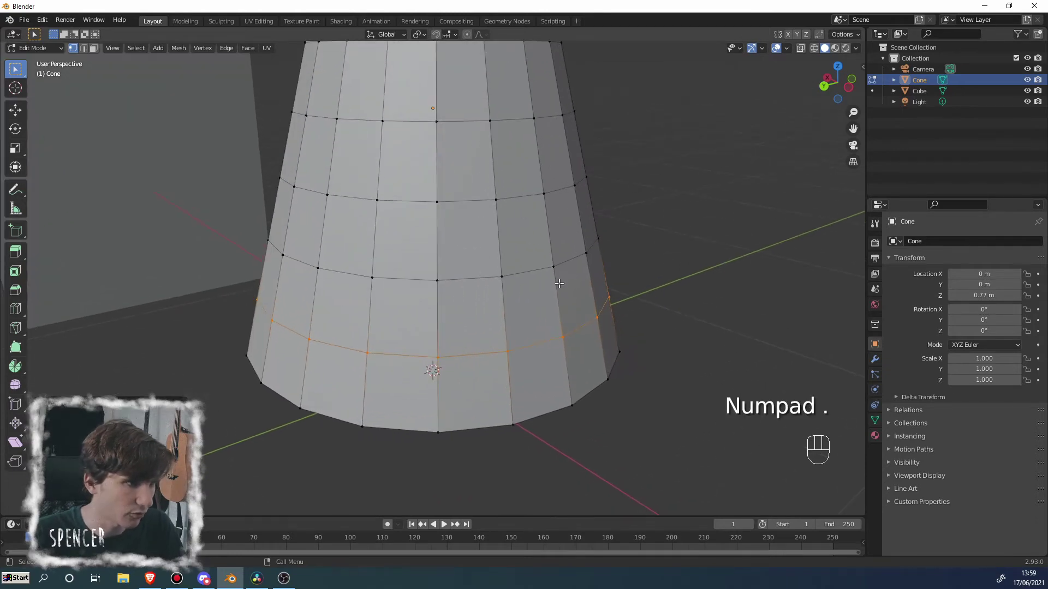
Add a monkey primitive to the cone mesh, inspect it and undo the addition
{"action": "scroll", "coordinate": [556, 280], "scroll_direction": "down", "scroll_amount": 5}
{"action": "middle_click_drag", "start_coordinate": [519, 297], "coordinate": [472, 326]}
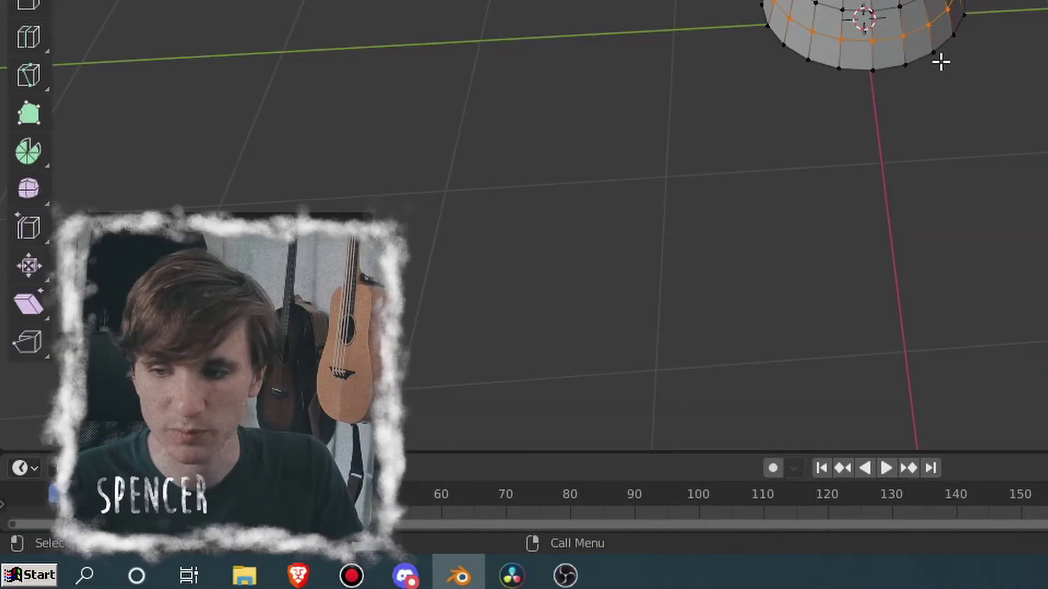
{"action": "key", "text": "shift+a"}
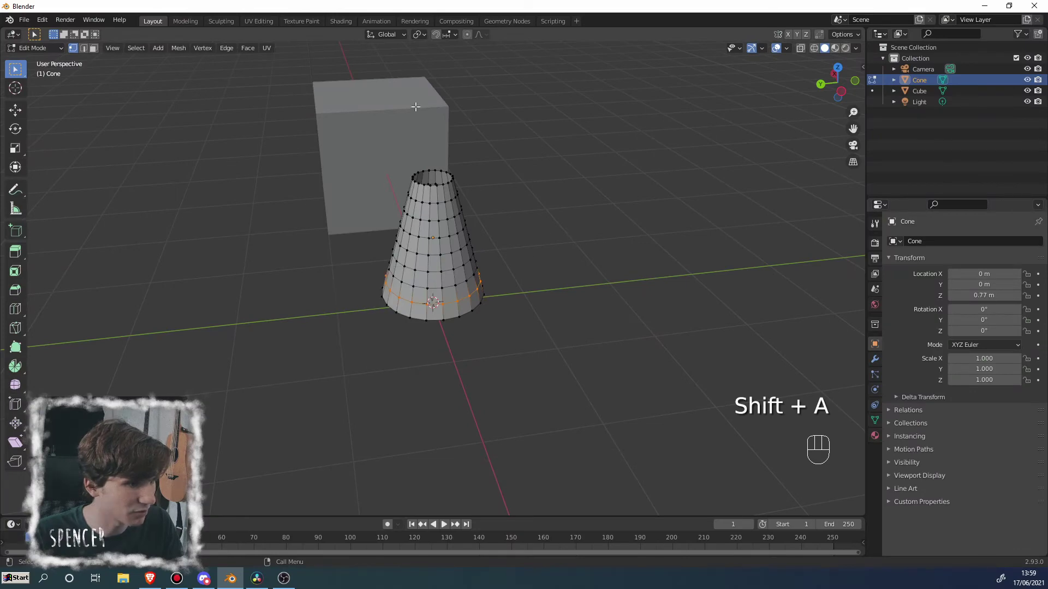
{"action": "key", "text": "shift+a"}
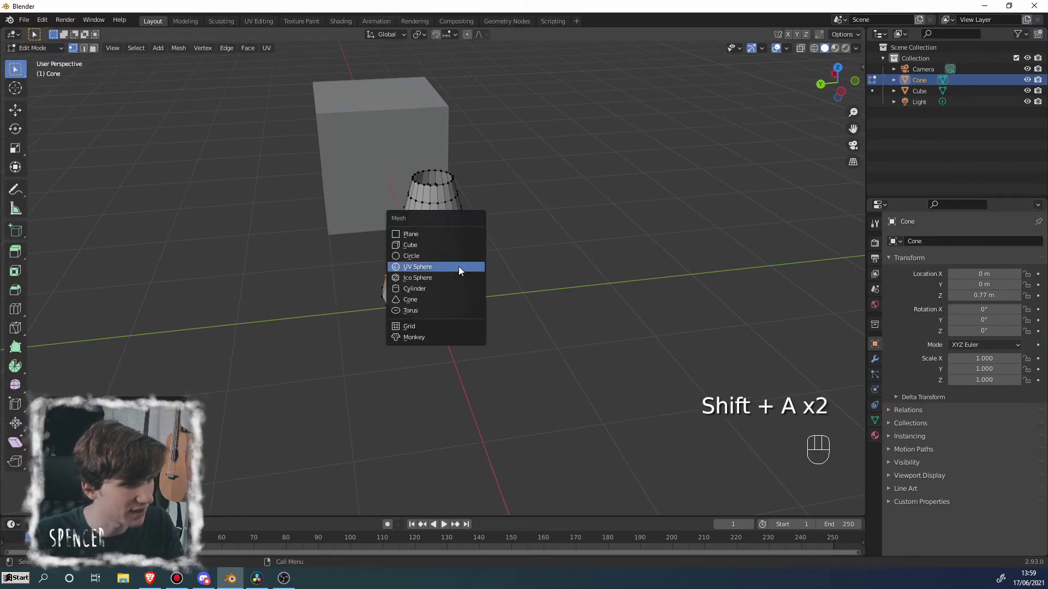
{"action": "left_click", "coordinate": [438, 337]}
{"action": "middle_click_drag", "start_coordinate": [437, 337], "coordinate": [480, 341]}
{"action": "key", "text": "ctrl+z"}
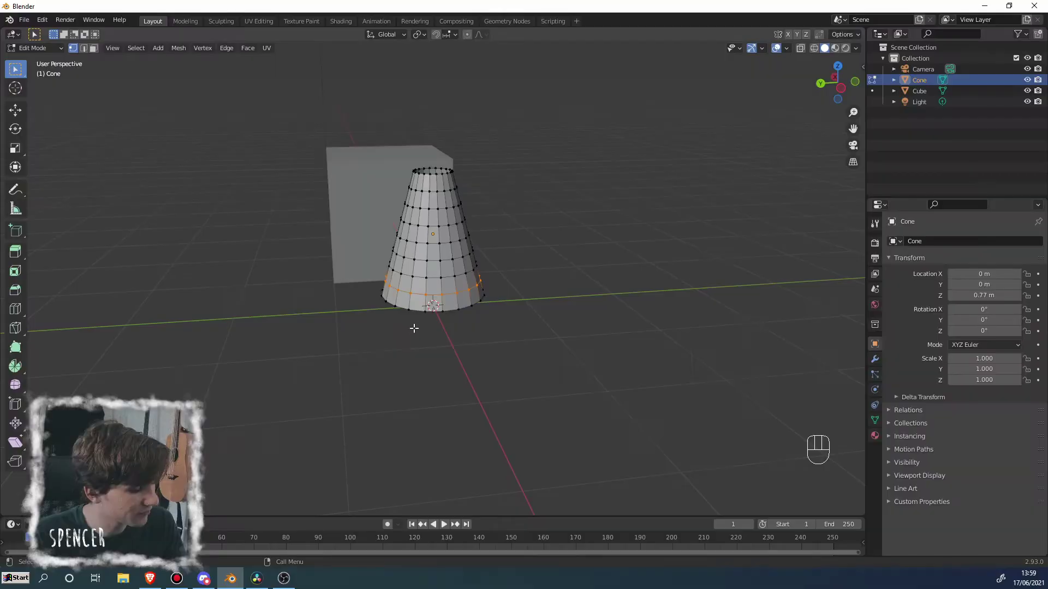
Add a plane at the cone's base within the same mesh and view it from above and below
{"action": "key", "text": "shift+a"}
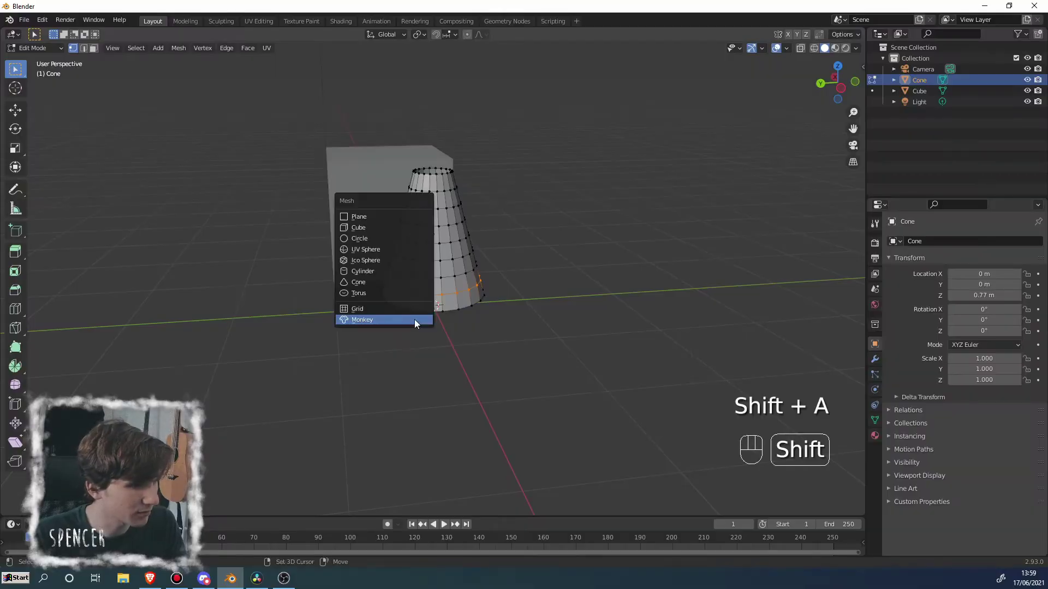
{"action": "left_click", "coordinate": [378, 218]}
{"action": "middle_click_drag", "start_coordinate": [382, 229], "coordinate": [555, 384]}
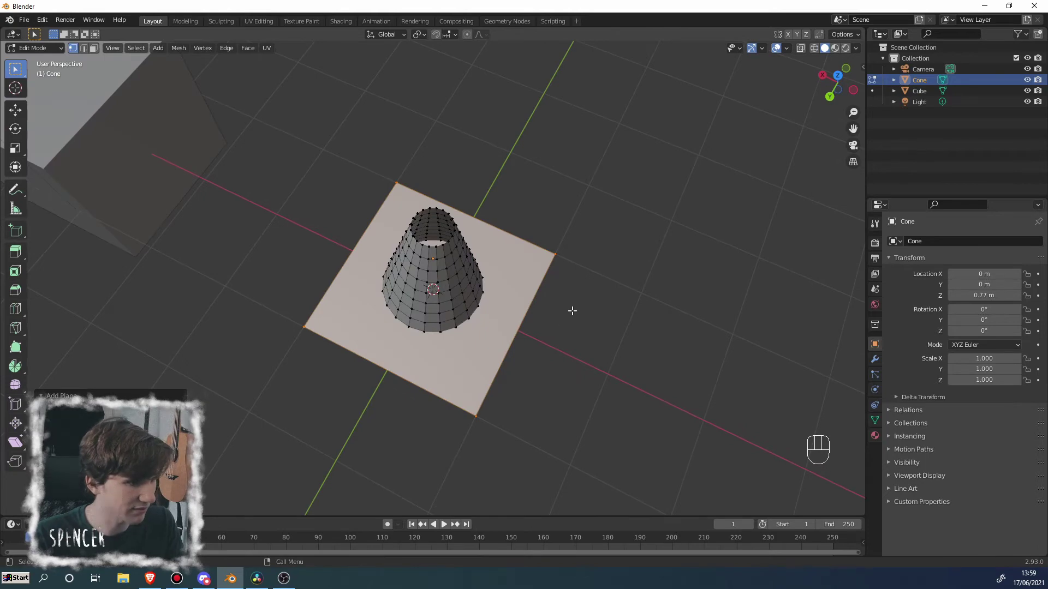
{"action": "key", "text": "s"}
{"action": "right_click", "coordinate": [559, 276]}
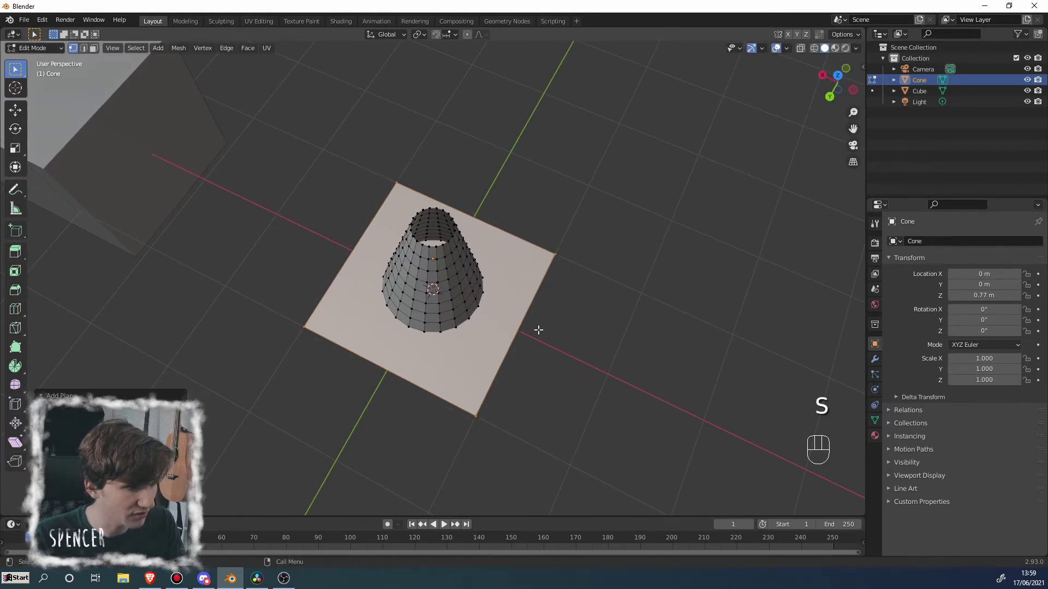
{"action": "middle_click_drag", "start_coordinate": [539, 331], "coordinate": [431, 284]}
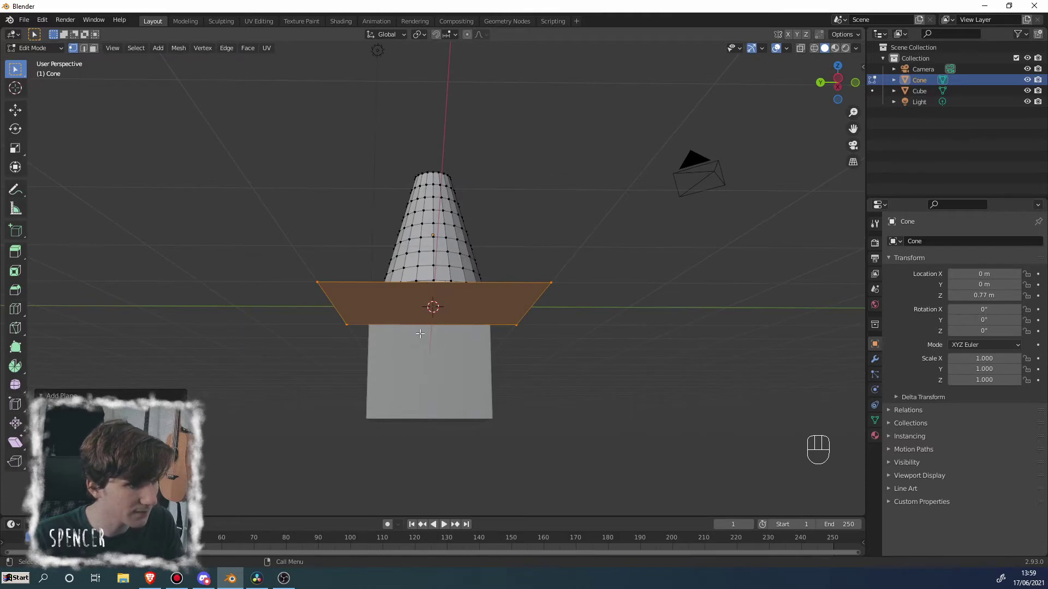
{"action": "middle_click_drag", "start_coordinate": [419, 333], "coordinate": [435, 397]}
In top view, scale the whole plane down to about 0.72 as a square footprint around the cone
{"action": "key", "text": "KP_7"}
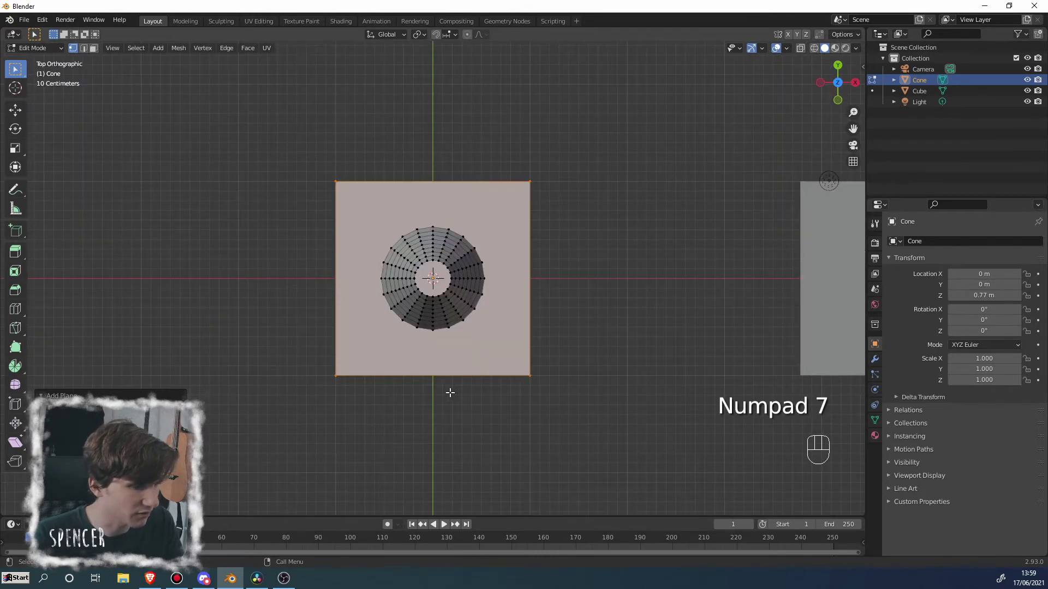
{"action": "left_click_drag", "start_coordinate": [293, 159], "coordinate": [358, 221]}
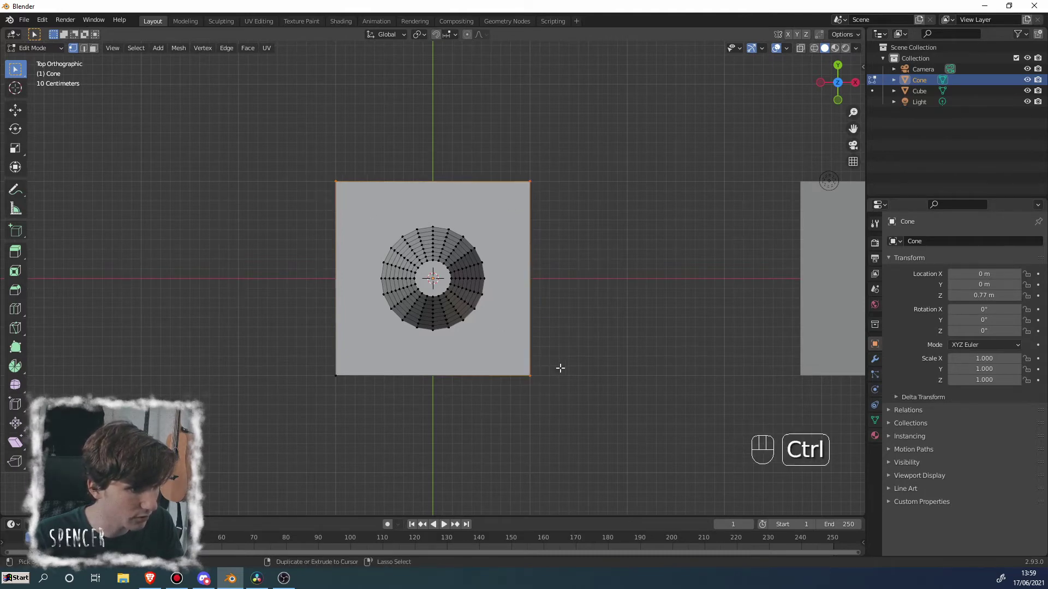
{"action": "left_click_drag", "start_coordinate": [507, 405], "coordinate": [508, 407], "text": "ctrl"}
{"action": "left_click_drag", "start_coordinate": [557, 337], "coordinate": [491, 428], "text": "shift"}
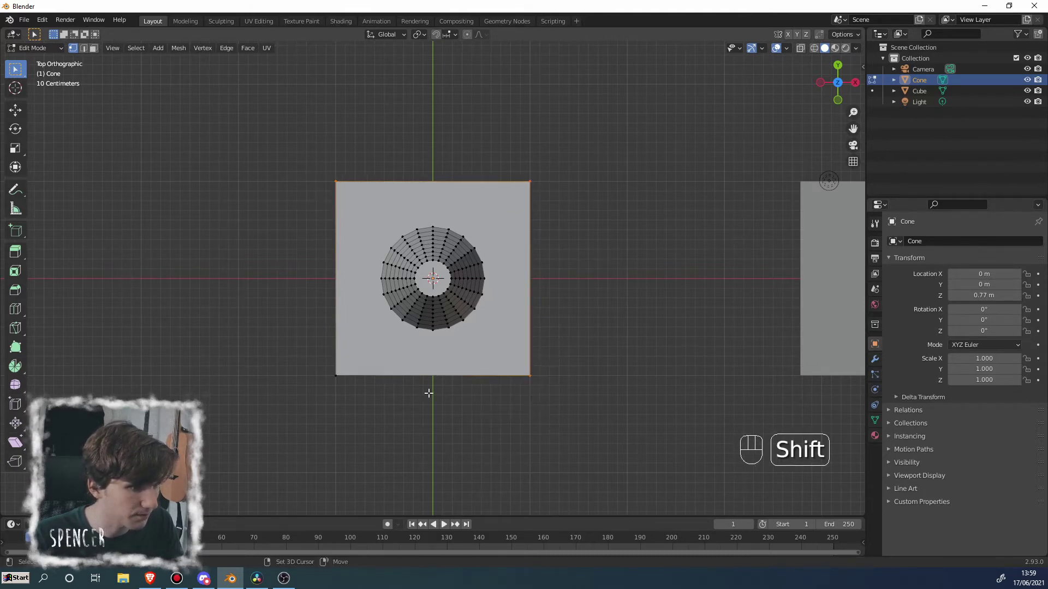
{"action": "key", "text": "s"}
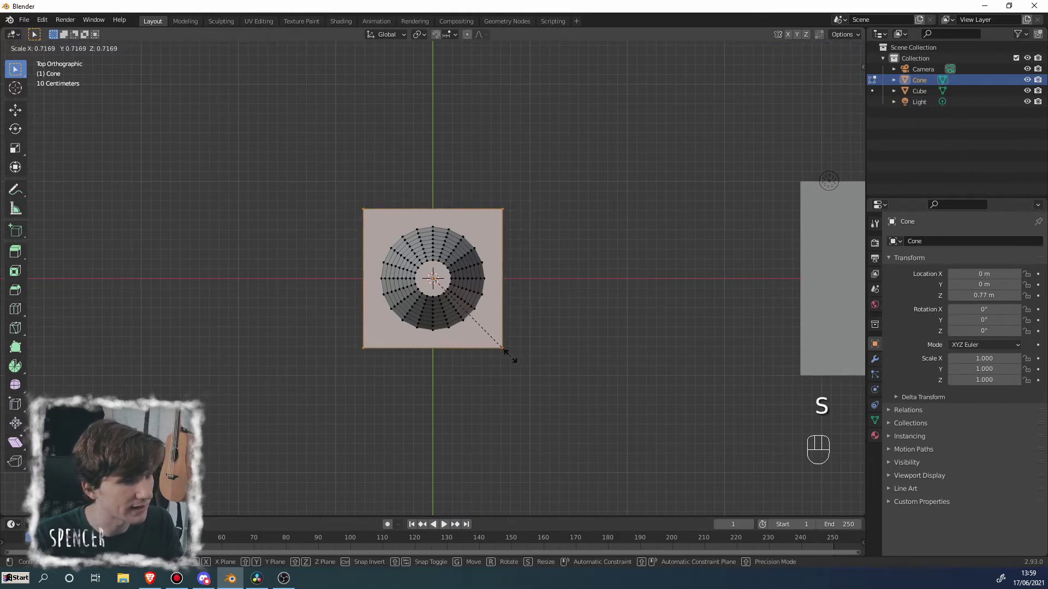
{"action": "left_click", "coordinate": [506, 352]}
In front view, enlarge the plane slightly so it extends farther beyond the cone's bottom edge
{"action": "middle_click_drag", "start_coordinate": [496, 358], "coordinate": [474, 245]}
{"action": "key", "text": "KP_1"}
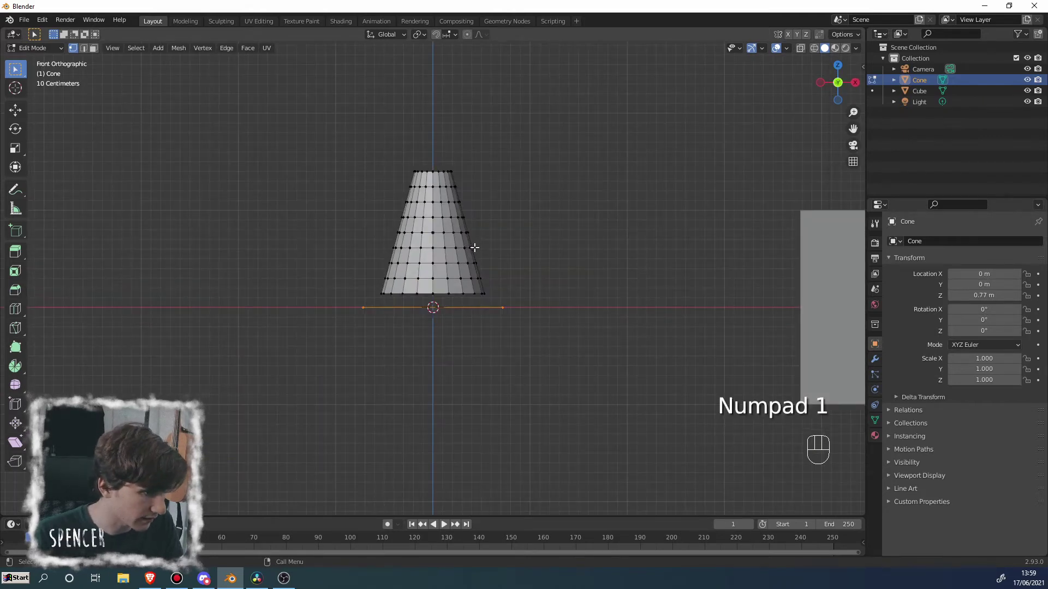
{"action": "scroll", "coordinate": [498, 329], "scroll_direction": "up", "scroll_amount": 4}
{"action": "key", "text": "s"}
{"action": "left_click", "coordinate": [573, 352]}
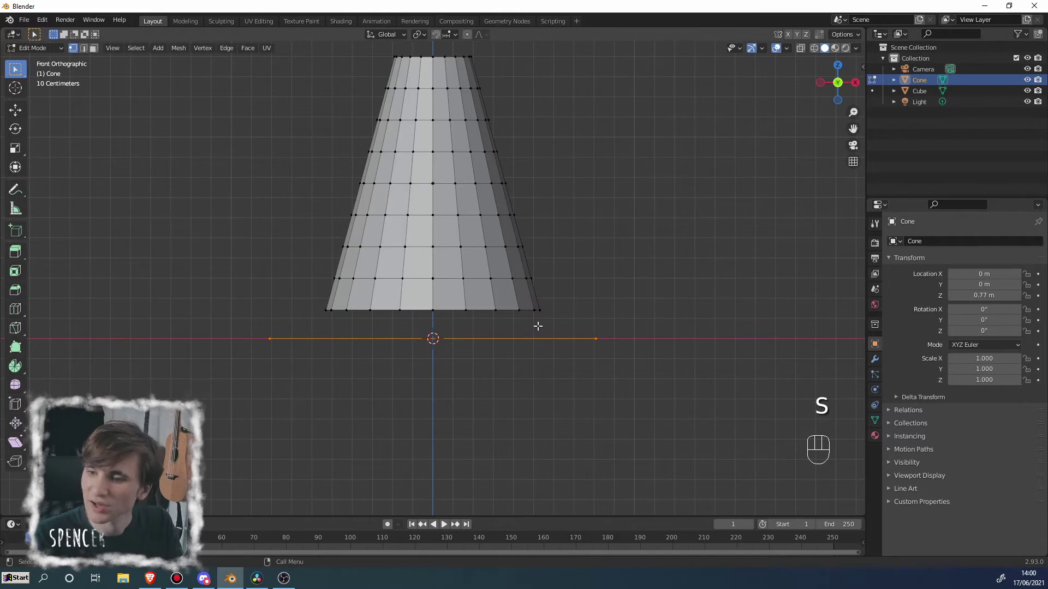
Extrude the plane upward to the cone's bottom edge as a thick square base, and return to Object Mode
{"action": "key", "text": "e"}
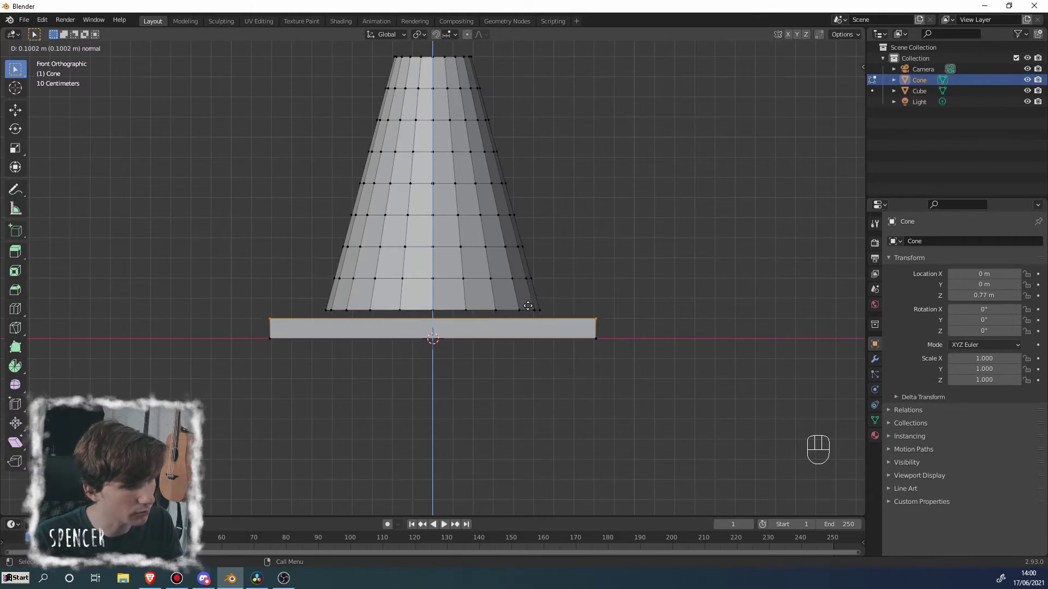
{"action": "left_click", "coordinate": [529, 292]}
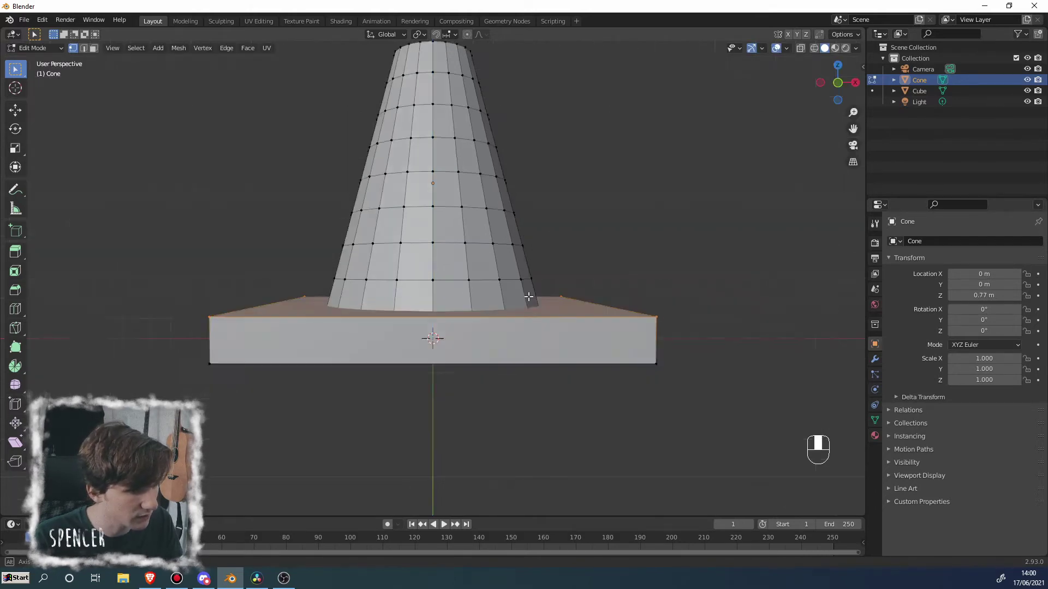
{"action": "middle_click_drag", "start_coordinate": [529, 292], "coordinate": [567, 277]}
{"action": "key", "text": "Tab"}
{"action": "scroll", "coordinate": [496, 358], "scroll_direction": "down", "scroll_amount": 4}
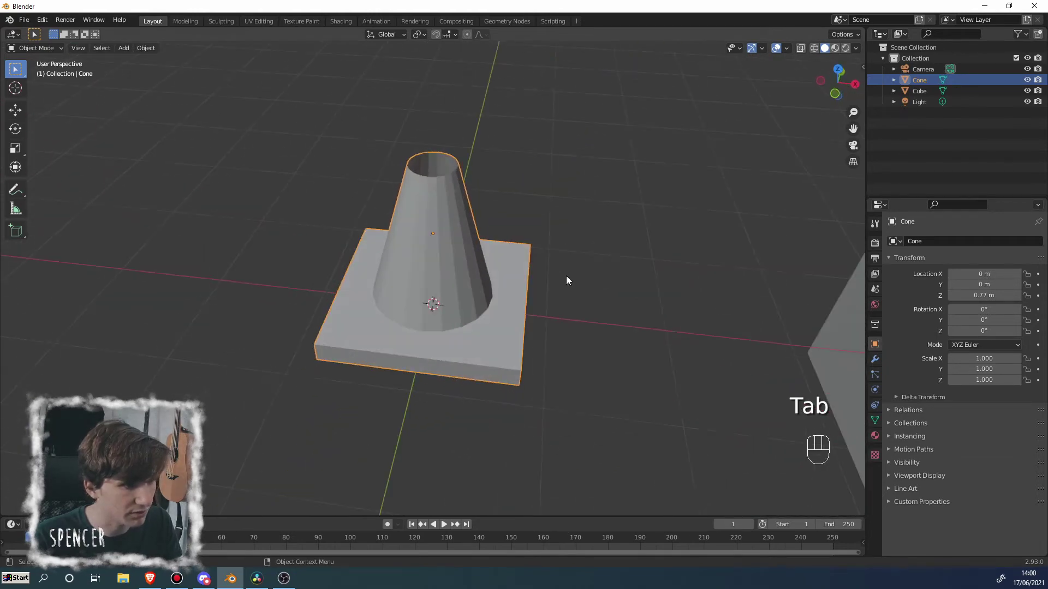
Examine the cone and its square base from several angles in both Object Mode and Edit Mode
{"action": "left_click", "coordinate": [572, 220]}
{"action": "left_click", "coordinate": [425, 263]}
{"action": "middle_click_drag", "start_coordinate": [424, 264], "coordinate": [500, 280]}
{"action": "key", "text": "Tab"}
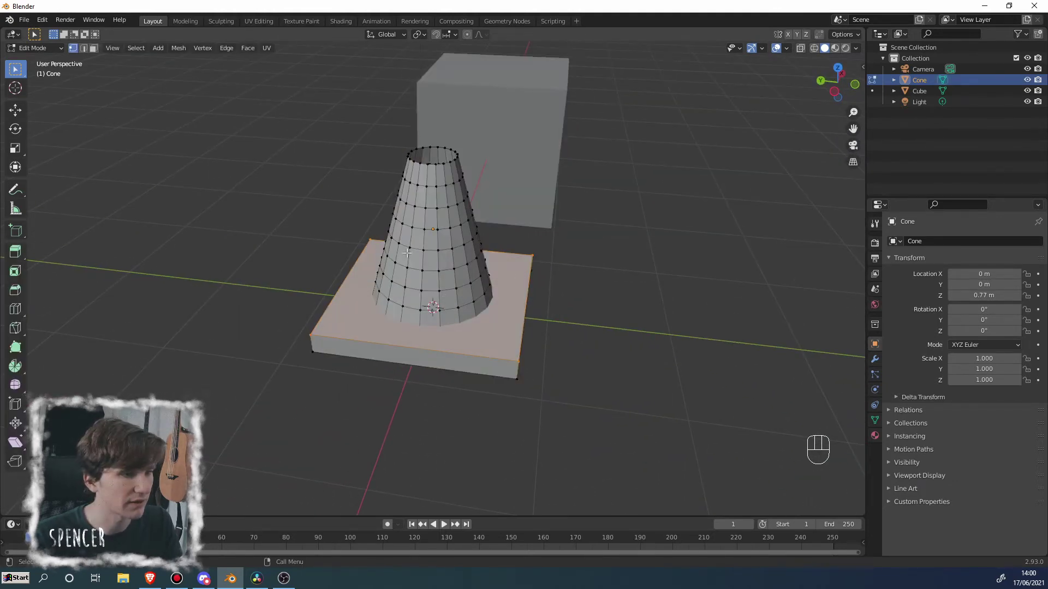
{"action": "middle_click_drag", "start_coordinate": [407, 274], "coordinate": [397, 359]}
{"action": "key", "text": "Tab"}
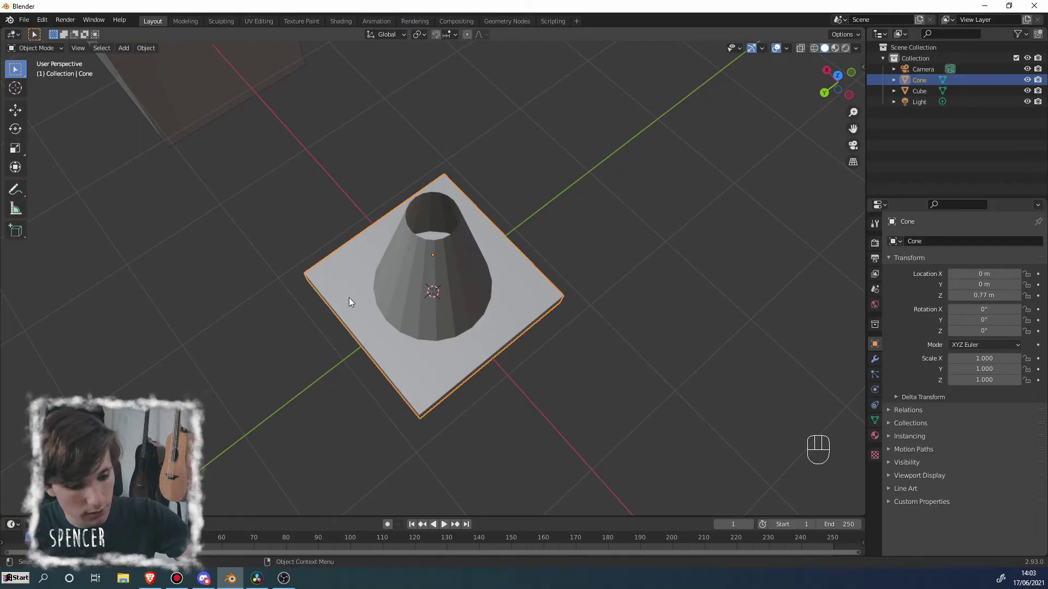
{"action": "middle_click_drag", "start_coordinate": [307, 278], "coordinate": [523, 316]}
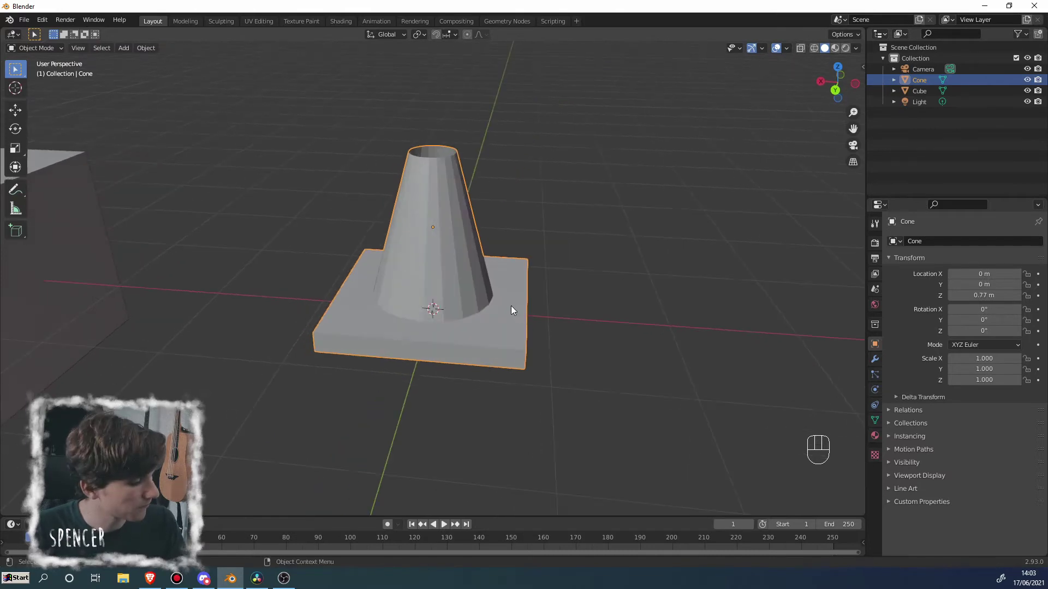
Enter Edit Mode, select a single vertex on the cone's side and enable Proportional Editing
{"action": "key", "text": "Tab"}
{"action": "middle_click_drag", "start_coordinate": [468, 215], "coordinate": [439, 276]}
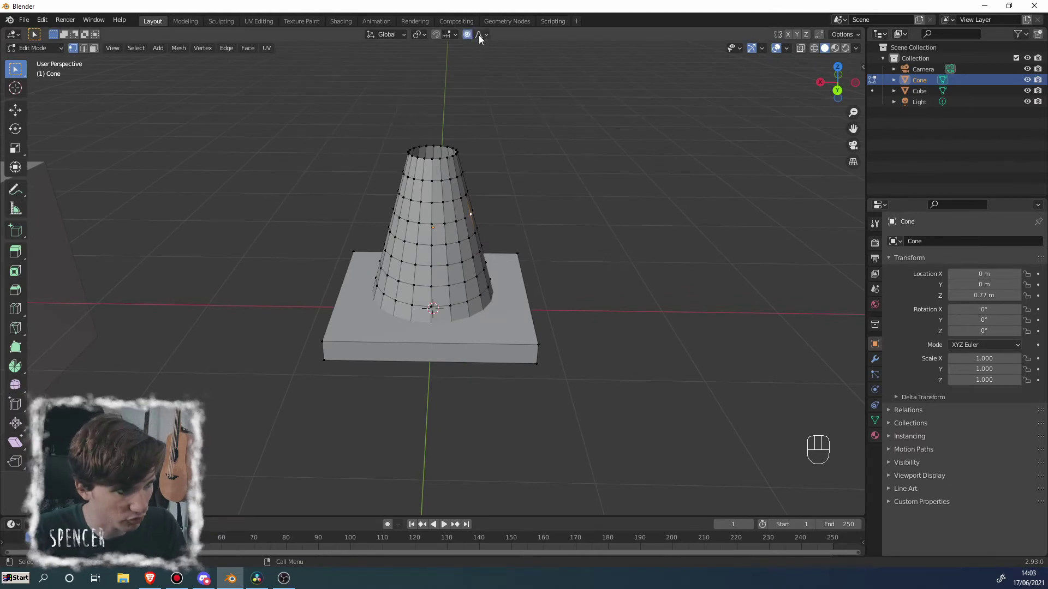
{"action": "middle_click_drag", "start_coordinate": [421, 230], "coordinate": [377, 218]}
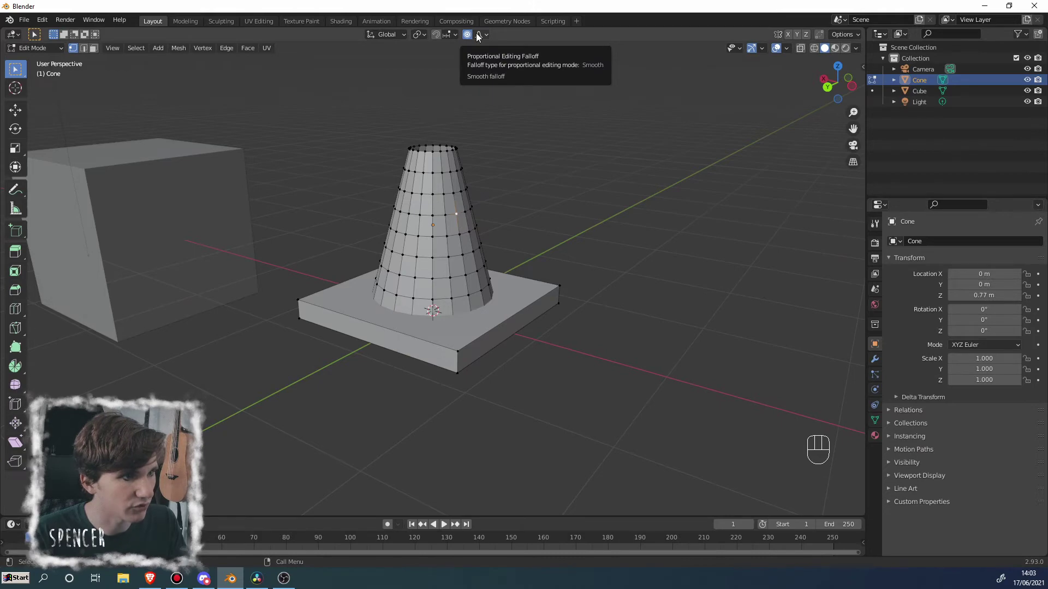
{"action": "scroll", "coordinate": [494, 218], "scroll_direction": "down", "scroll_amount": 5}
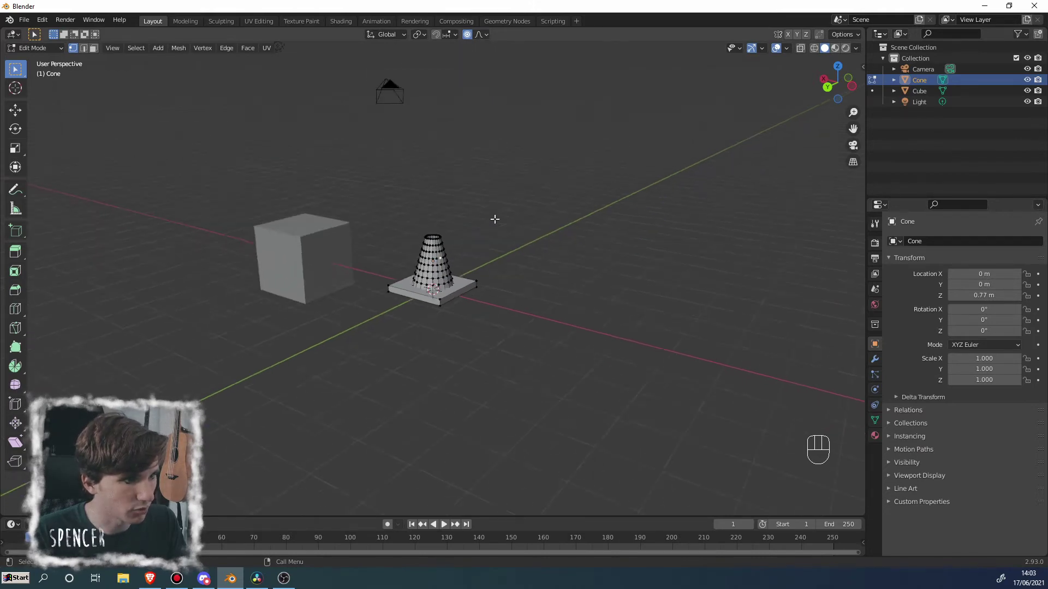
{"action": "scroll", "coordinate": [465, 235], "scroll_direction": "up", "scroll_amount": 7}
{"action": "scroll", "coordinate": [467, 237], "scroll_direction": "down", "scroll_amount": 3}
{"action": "middle_click_drag", "start_coordinate": [467, 237], "coordinate": [499, 260]}
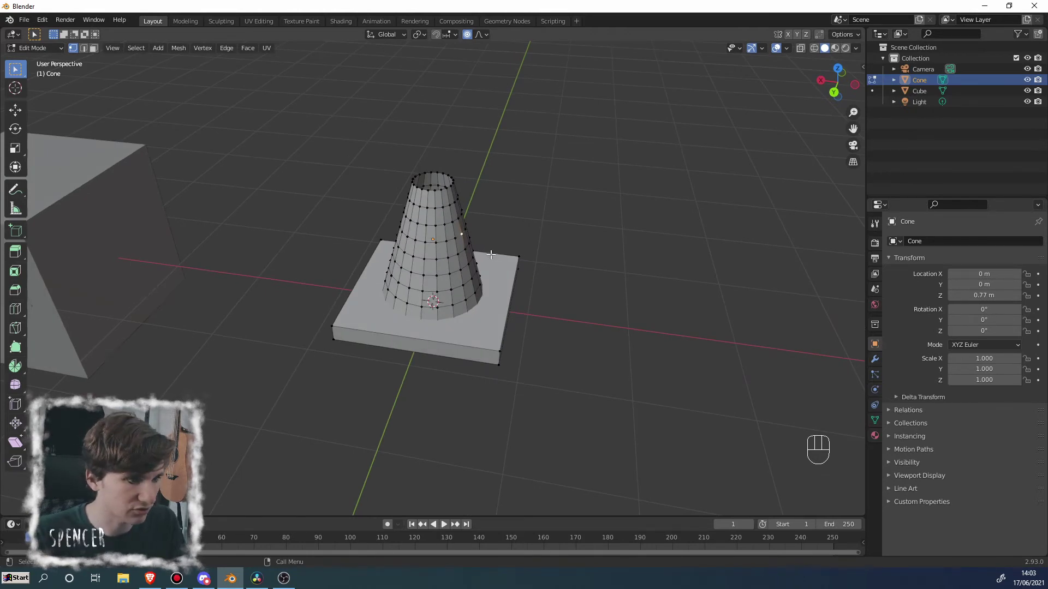
{"action": "scroll", "coordinate": [457, 239], "scroll_direction": "up", "scroll_amount": 3}
{"action": "middle_click_drag", "start_coordinate": [457, 239], "coordinate": [482, 212]}
{"action": "scroll", "coordinate": [468, 218], "scroll_direction": "down", "scroll_amount": 2}
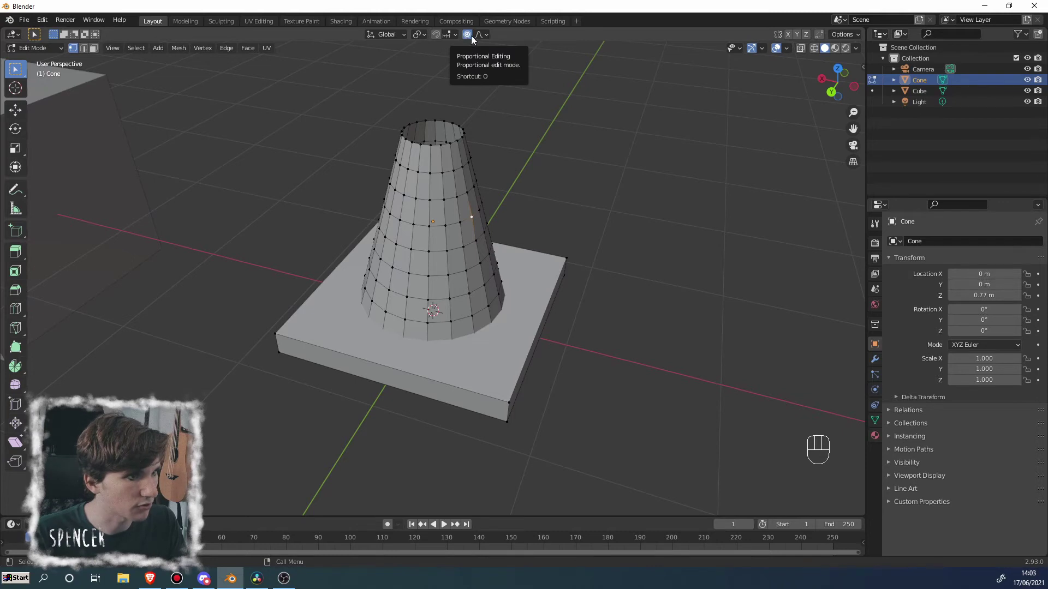
Toggle Proportional Editing off and back on
{"action": "key", "text": "o"}
{"action": "key", "text": "o"}
{"action": "key", "text": "o"}
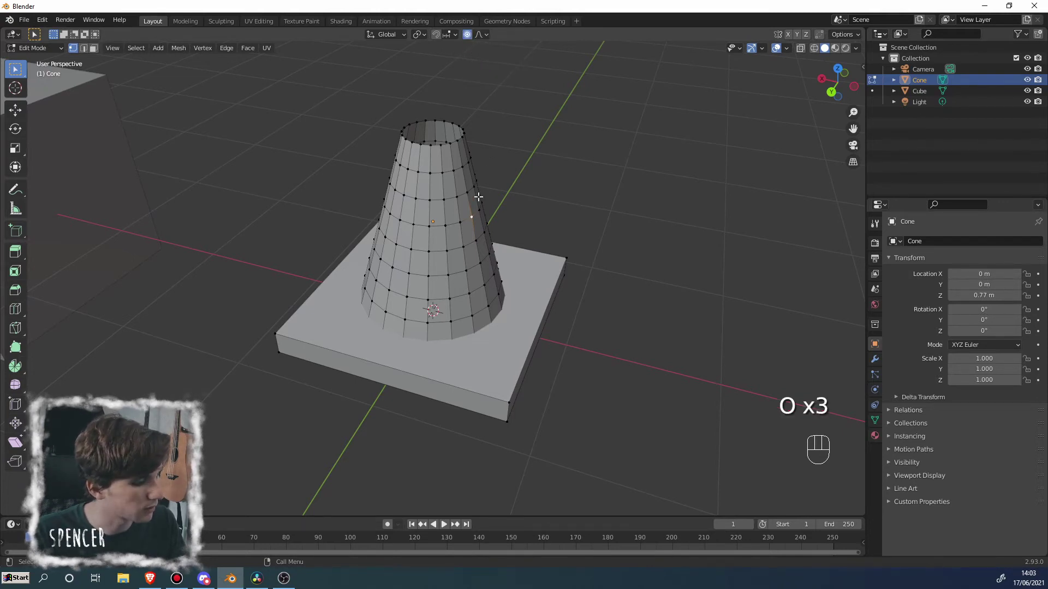
Try moving the selected side vertex with proportional sizes of 1.00 and 0.42, cancelling each move
{"action": "key", "text": "g"}
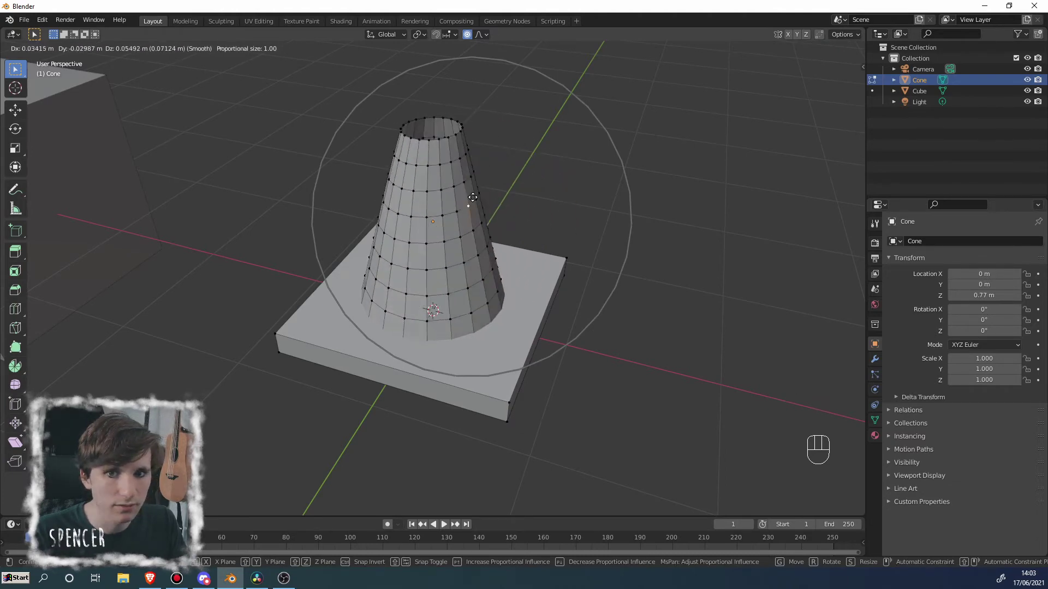
{"action": "right_click", "coordinate": [483, 212]}
{"action": "scroll", "coordinate": [517, 237], "scroll_direction": "down", "scroll_amount": 1}
{"action": "mouse_move", "coordinate": [518, 237]}
{"action": "middle_mouse_down"}
{"action": "mouse_move", "coordinate": [559, 227]}
{"action": "mouse_move", "coordinate": [508, 240]}
{"action": "middle_mouse_up"}
{"action": "key", "text": "g"}
{"action": "right_click", "coordinate": [582, 228]}
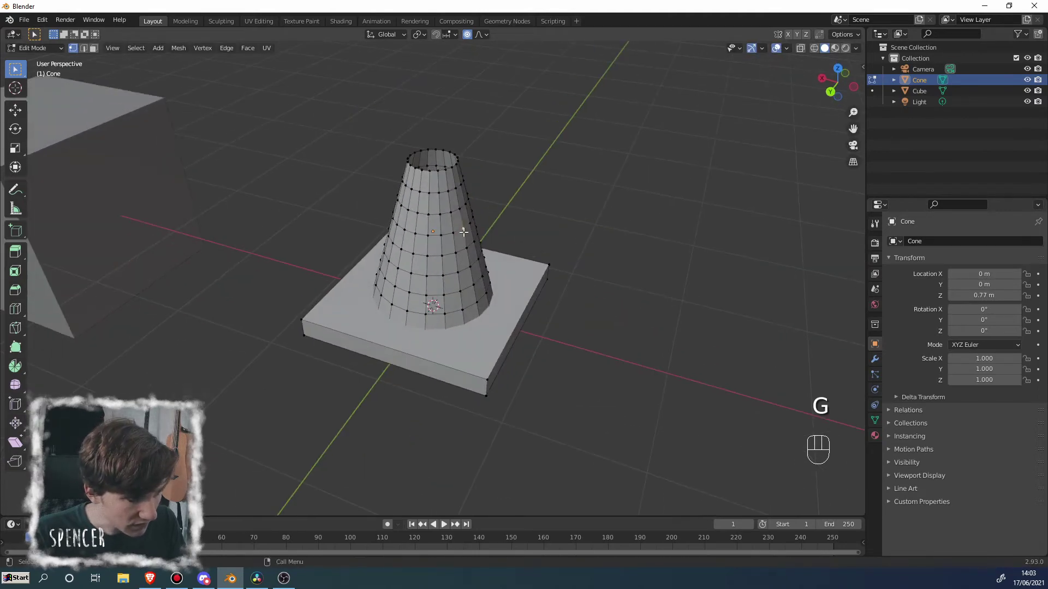
{"action": "key", "text": "g"}
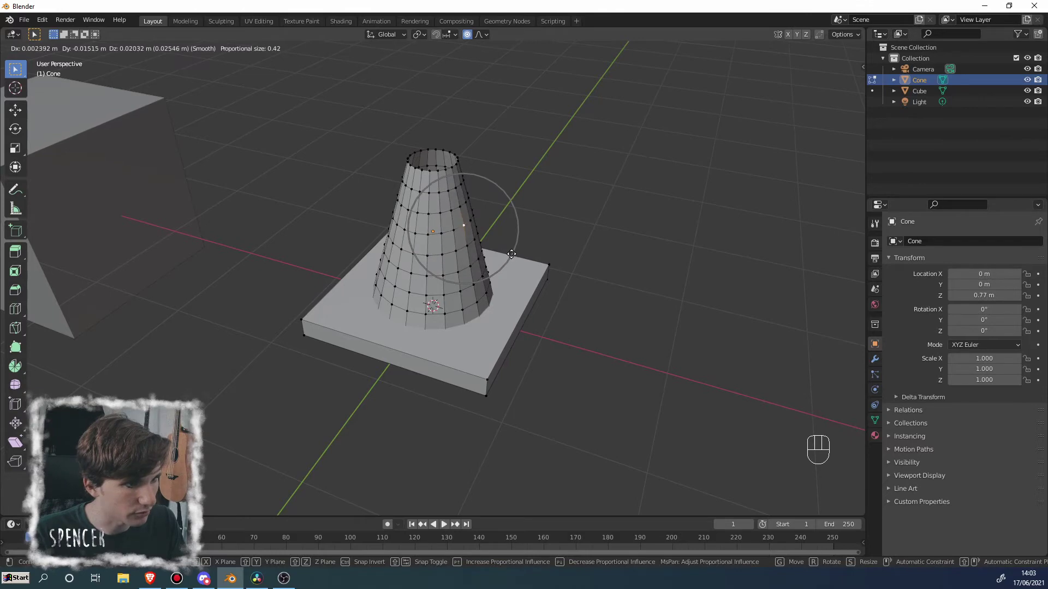
{"action": "right_click", "coordinate": [516, 255]}
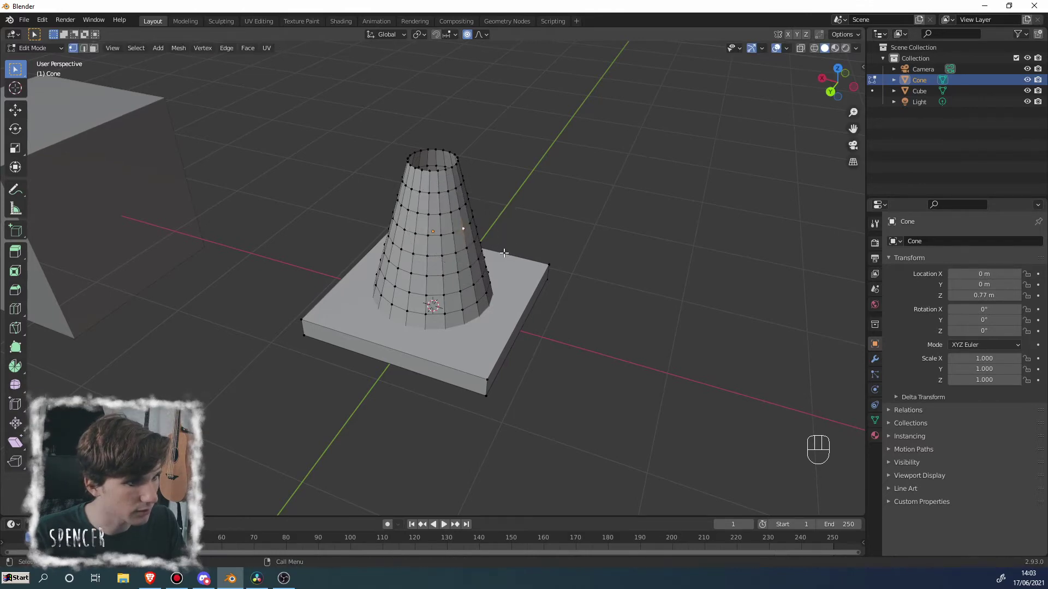
Try moving the selected face on the cone's side with a proportional size of 0.39
{"action": "middle_click_drag", "start_coordinate": [517, 255], "coordinate": [491, 254]}
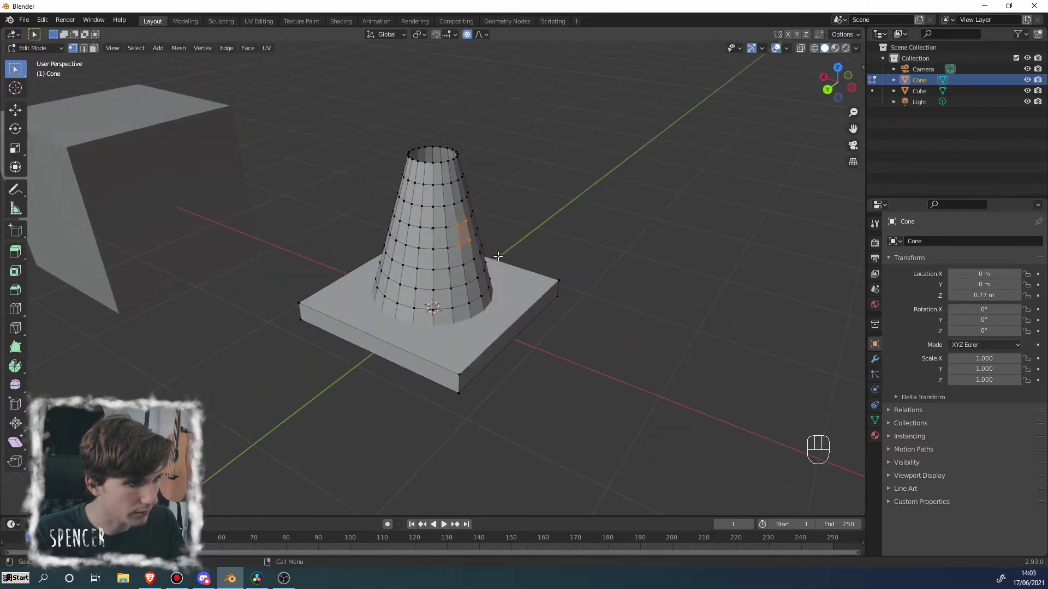
{"action": "key", "text": "g"}
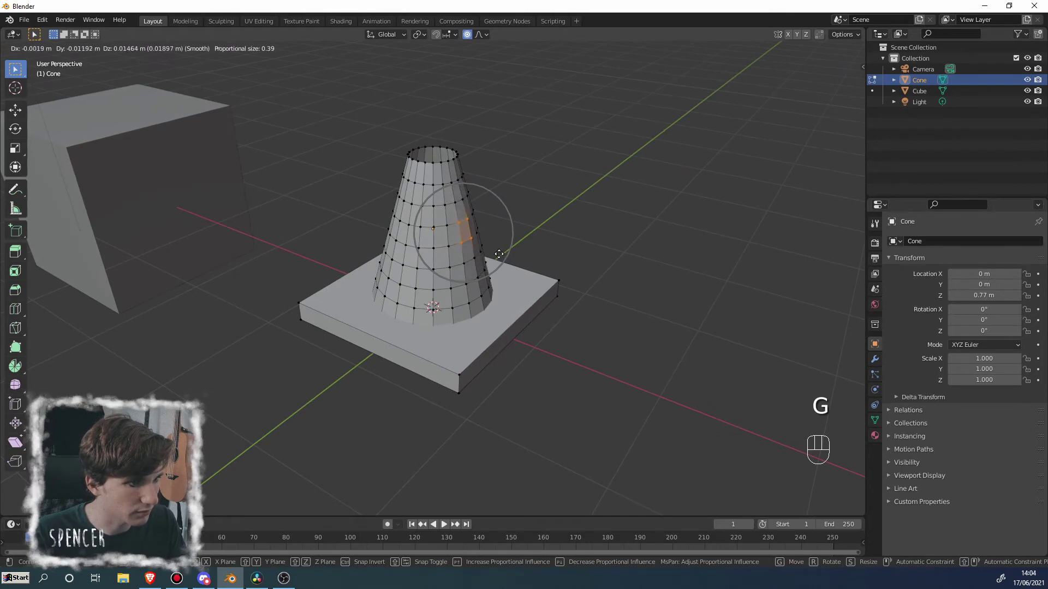
{"action": "right_click", "coordinate": [499, 254]}
{"action": "middle_click_drag", "start_coordinate": [499, 254], "coordinate": [516, 245]}
{"action": "key", "text": "g"}
{"action": "left_click", "coordinate": [498, 255]}
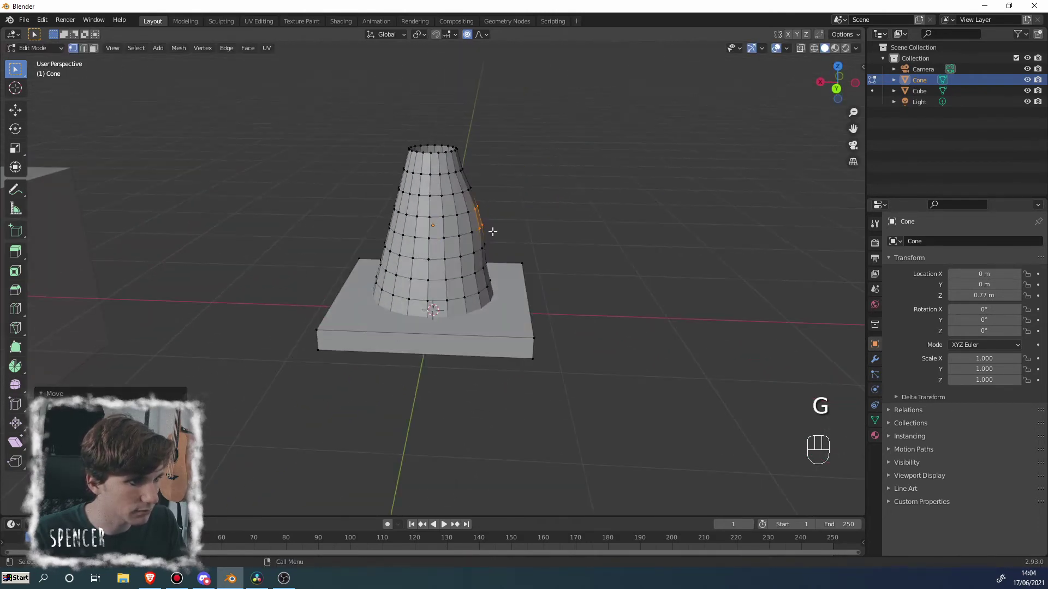
Try further proportional moves of the same face on the cone's side from several view angles
{"action": "key", "text": "g"}
{"action": "left_click", "coordinate": [493, 232]}
{"action": "middle_click_drag", "start_coordinate": [492, 232], "coordinate": [375, 239]}
{"action": "key", "text": "g"}
{"action": "left_click", "coordinate": [382, 240]}
{"action": "key", "text": "g"}
{"action": "left_click", "coordinate": [461, 176]}
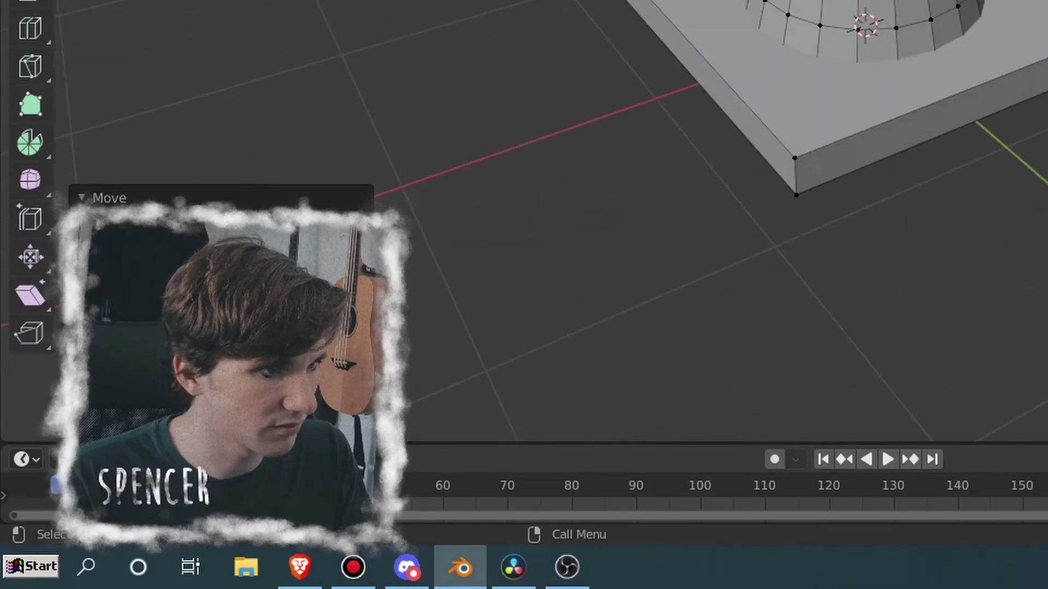
{"action": "key", "text": "g"}
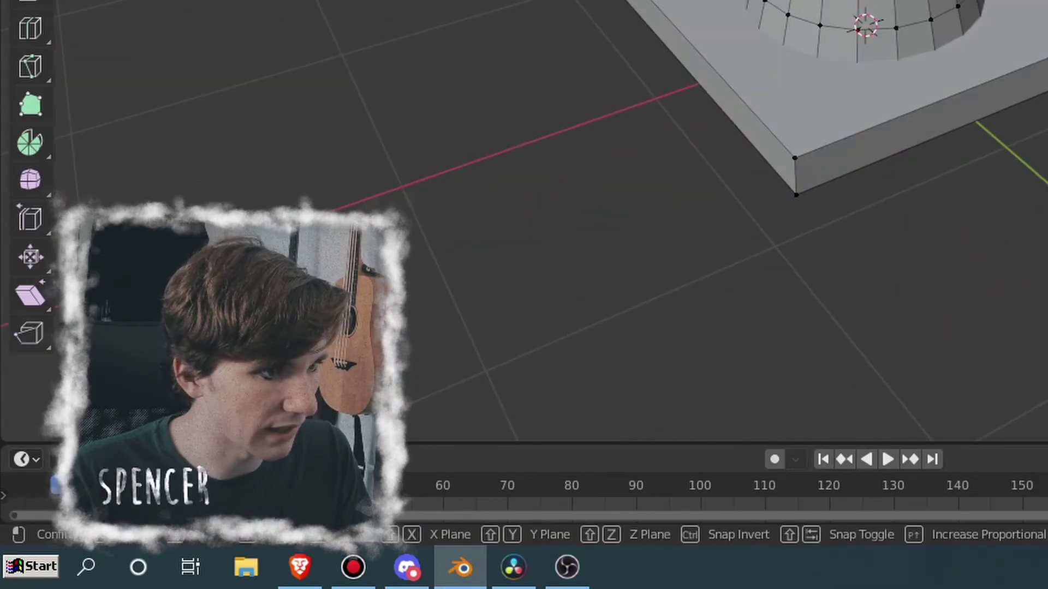
{"action": "key", "text": "Return"}
Try moving a single vertex on the cone's side with Proportional Editing, both freely and along the X axis
{"action": "middle_click_drag", "start_coordinate": [655, 273], "coordinate": [600, 273]}
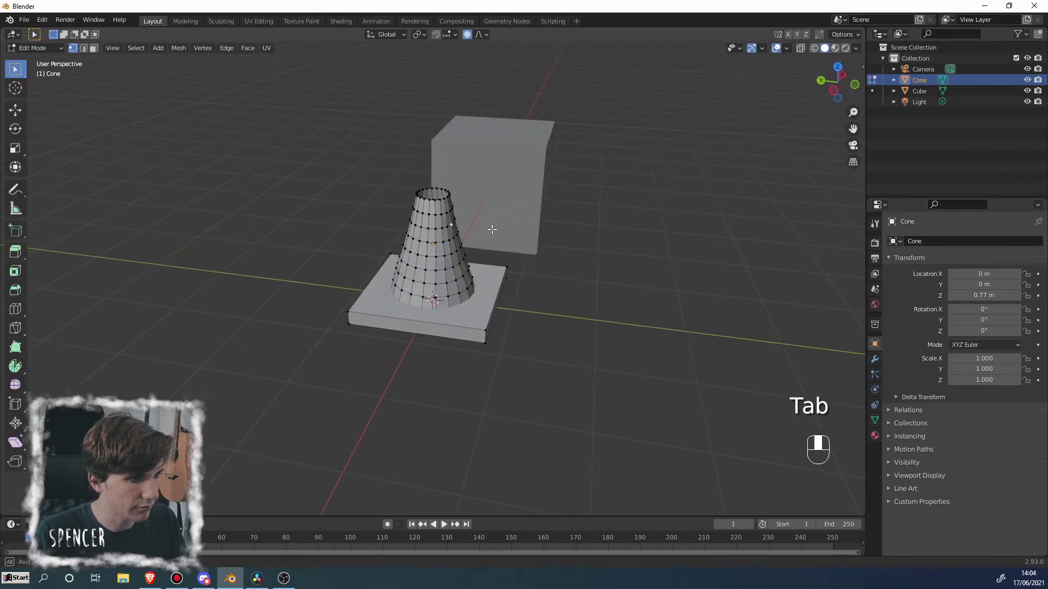
{"action": "middle_click_drag", "start_coordinate": [455, 256], "coordinate": [292, 264]}
{"action": "key", "text": "g"}
{"action": "left_click", "coordinate": [514, 256]}
{"action": "key", "text": "g"}
{"action": "left_click", "coordinate": [480, 265]}
{"action": "key", "text": "g"}
{"action": "key", "text": "x"}
{"action": "left_click", "coordinate": [503, 255]}
Try moving the cone's side vertex along the X axis with a proportional size of 0.75
{"action": "key", "text": "x"}
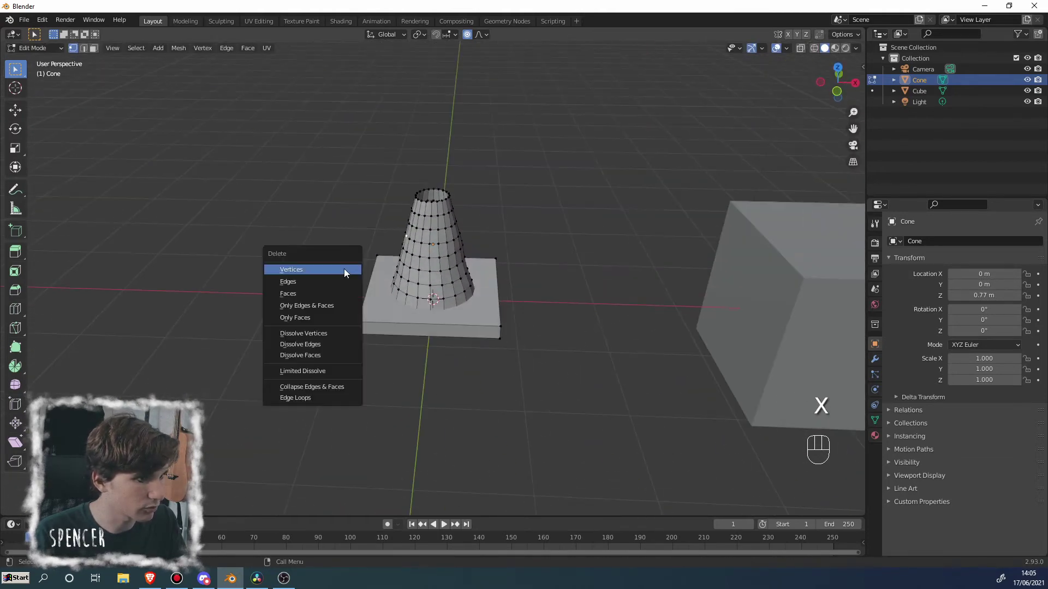
{"action": "key", "text": "g"}
{"action": "key", "text": "x"}
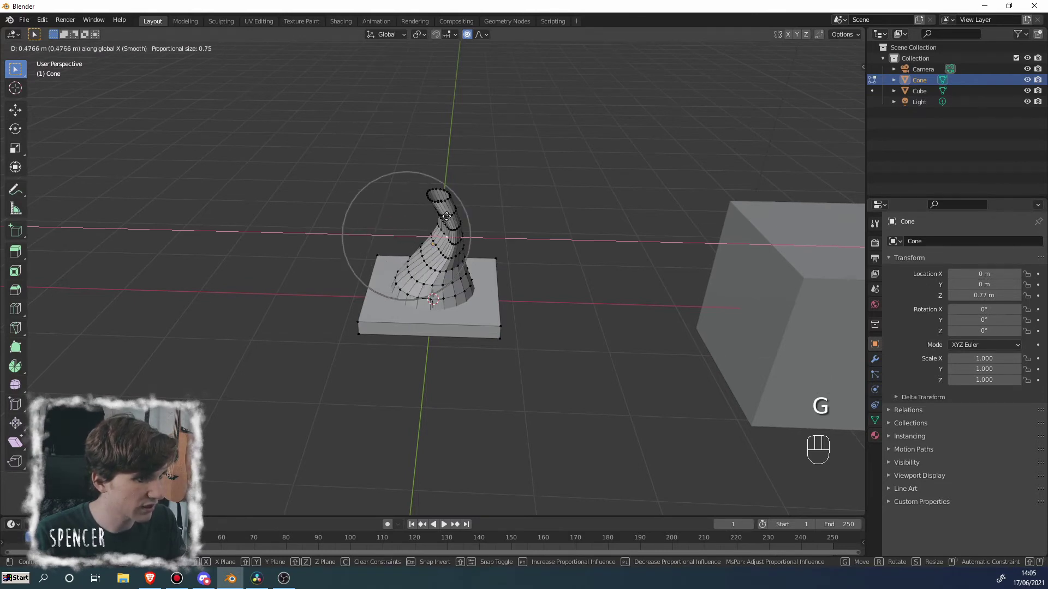
{"action": "right_click", "coordinate": [467, 220]}
{"action": "key", "text": "g"}
{"action": "key", "text": "x"}
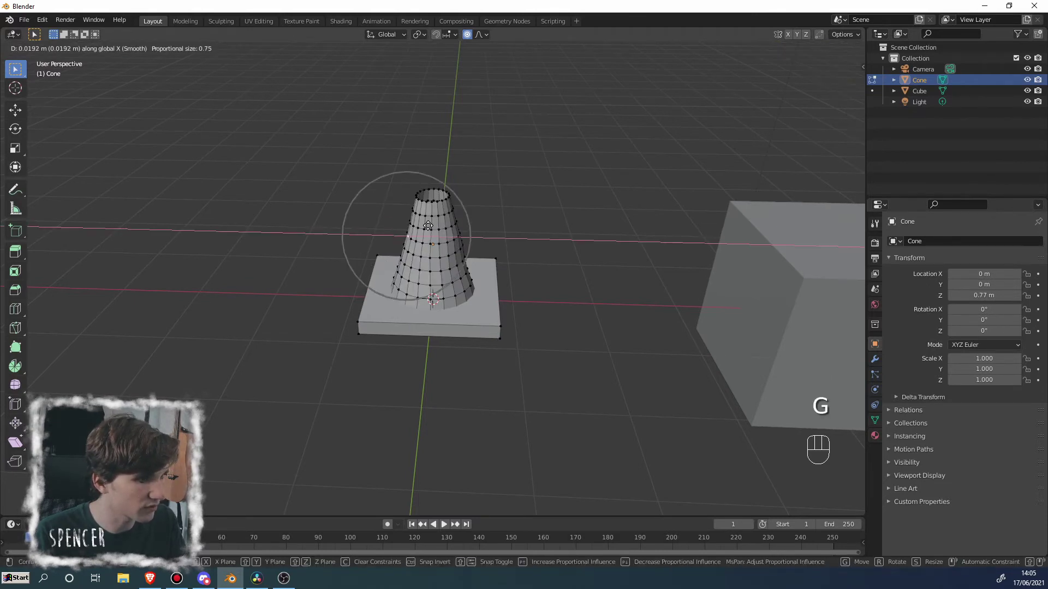
{"action": "left_click", "coordinate": [427, 226]}
{"action": "key", "text": "g"}
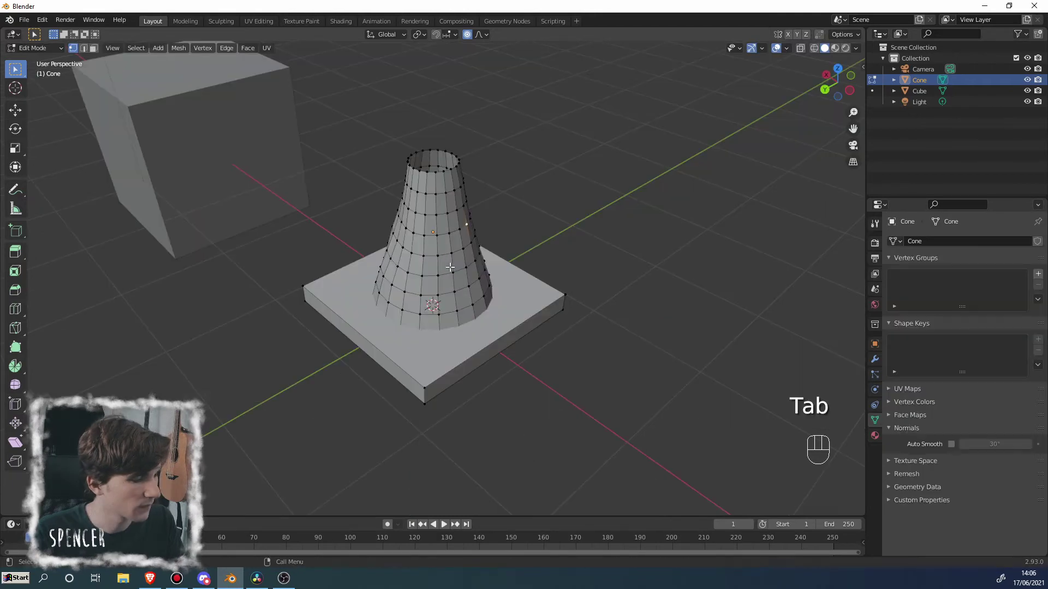
{"action": "middle_click_drag", "start_coordinate": [469, 257], "coordinate": [499, 273]}
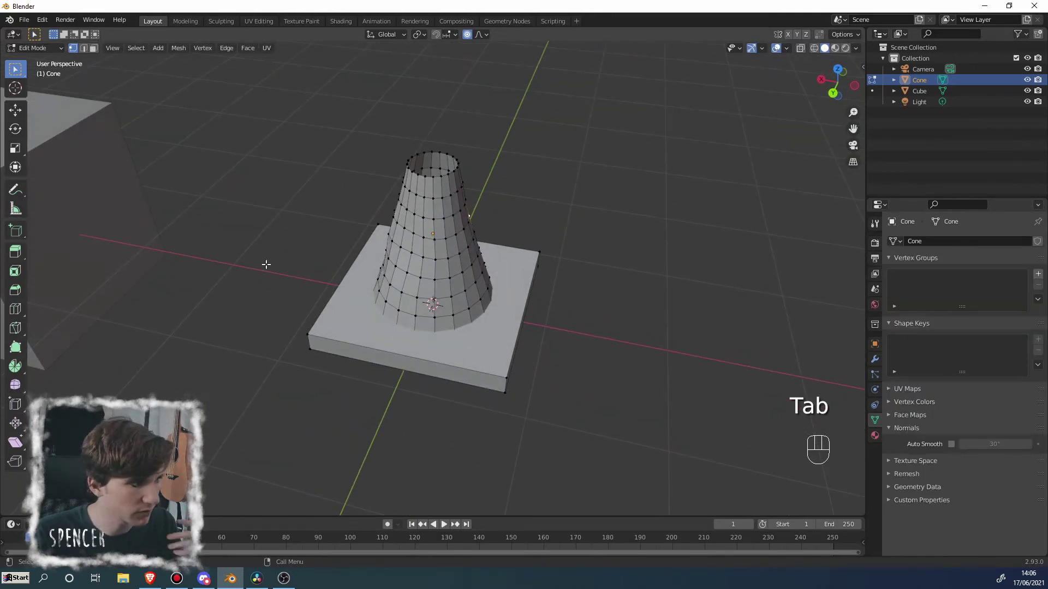
Try four loop cuts across the square base, undo them, and add six loop cuts in each direction instead
{"action": "left_click", "coordinate": [9, 316]}
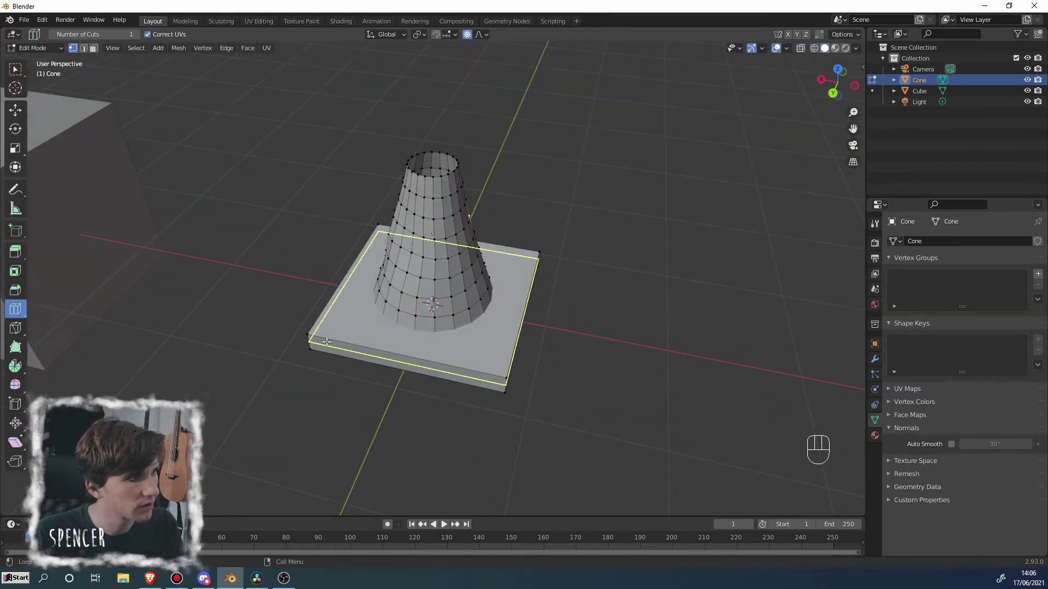
{"action": "left_click", "coordinate": [134, 34]}
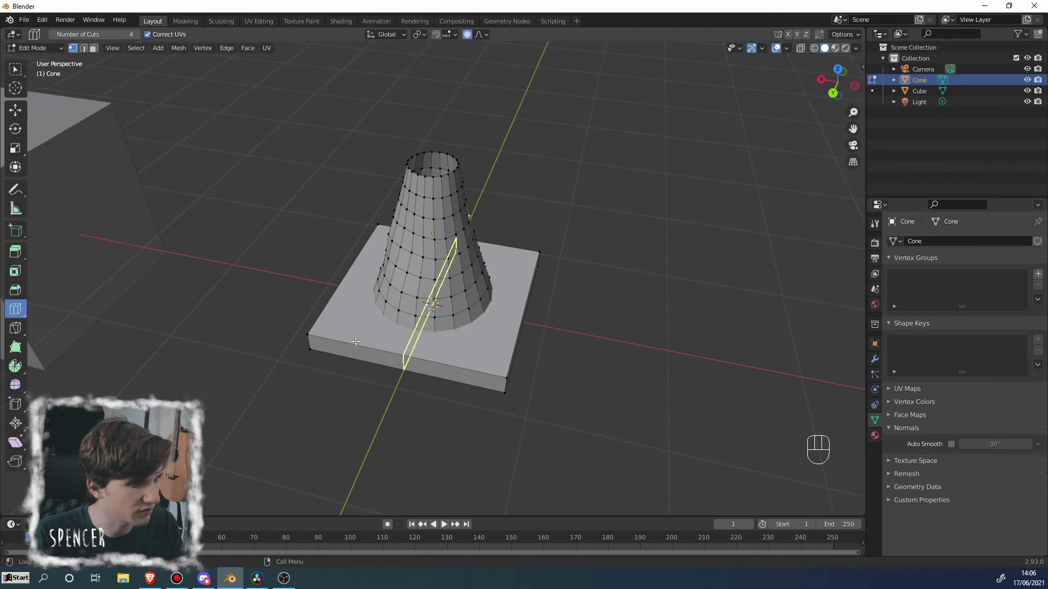
{"action": "left_click", "coordinate": [356, 341]}
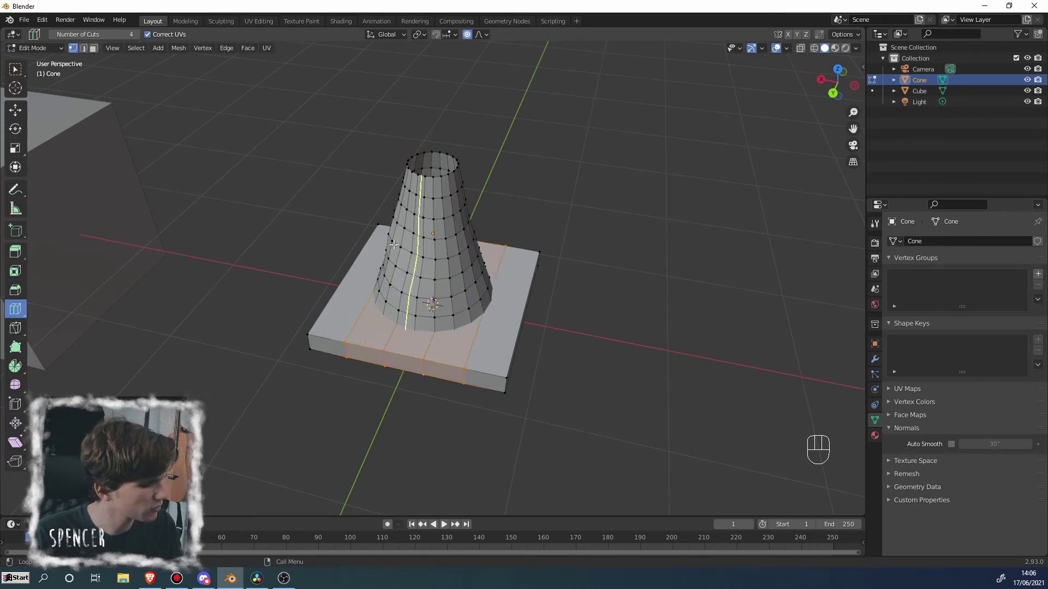
{"action": "key", "text": "ctrl+z"}
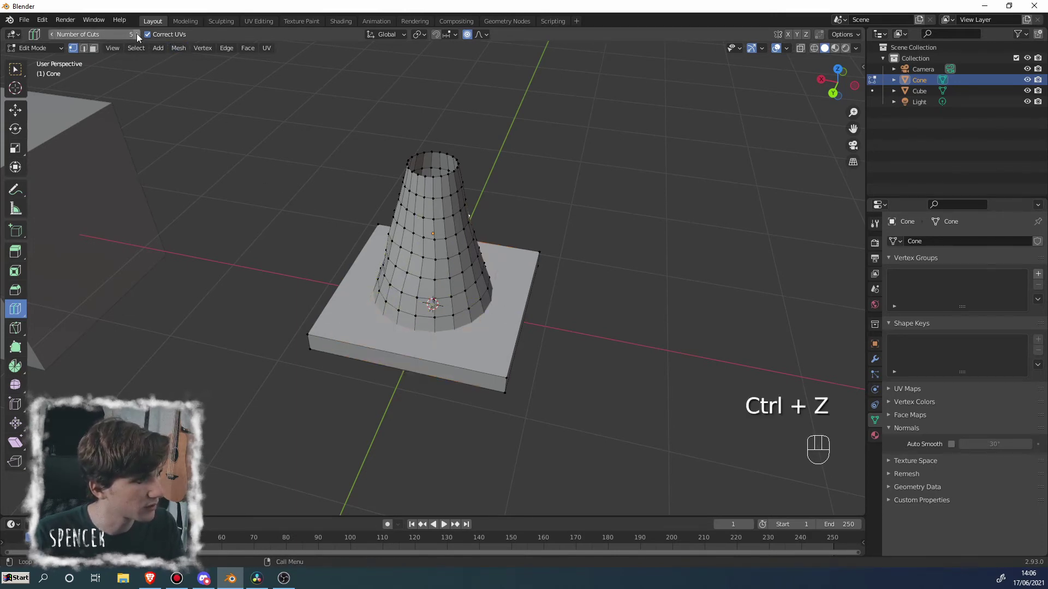
{"action": "left_click", "coordinate": [137, 35]}
{"action": "left_click", "coordinate": [351, 319]}
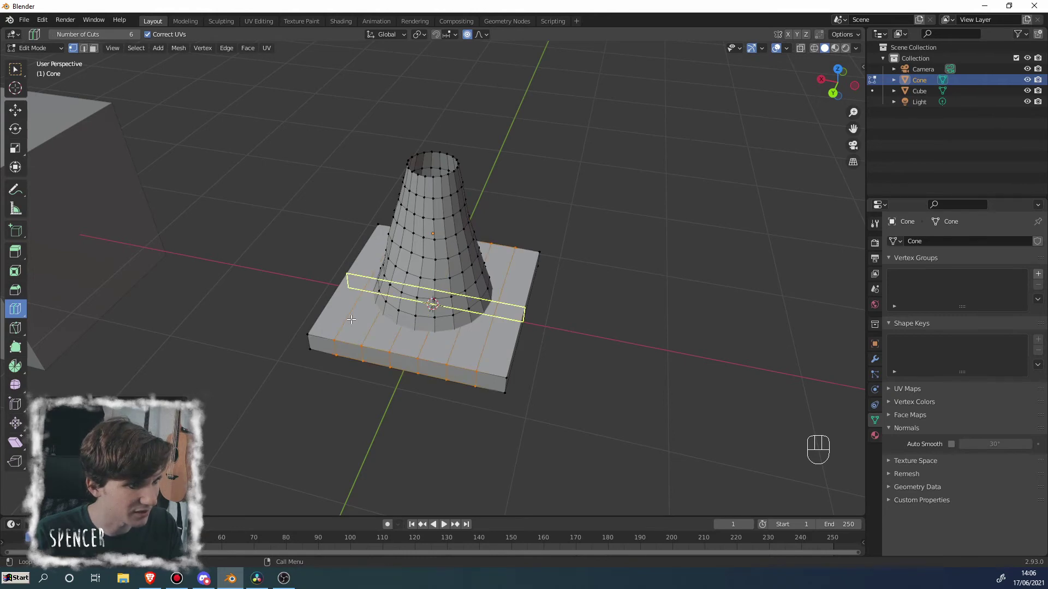
{"action": "left_click", "coordinate": [350, 319]}
Select a vertex on the top surface of the subdivided base and move it with Proportional Editing
{"action": "middle_click_drag", "start_coordinate": [464, 333], "coordinate": [492, 293]}
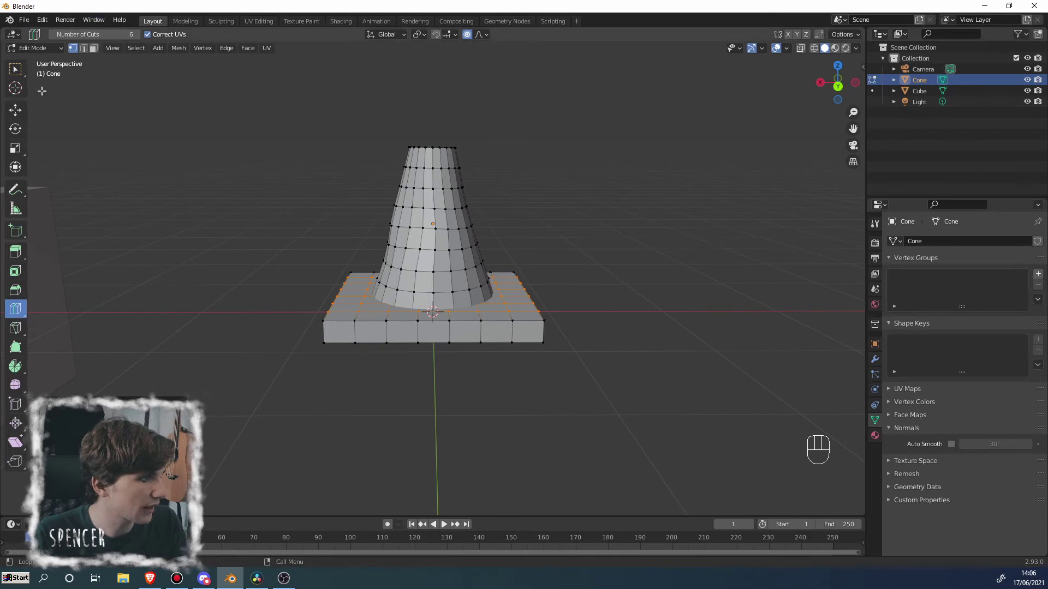
{"action": "left_click", "coordinate": [16, 69]}
{"action": "left_click", "coordinate": [505, 308]}
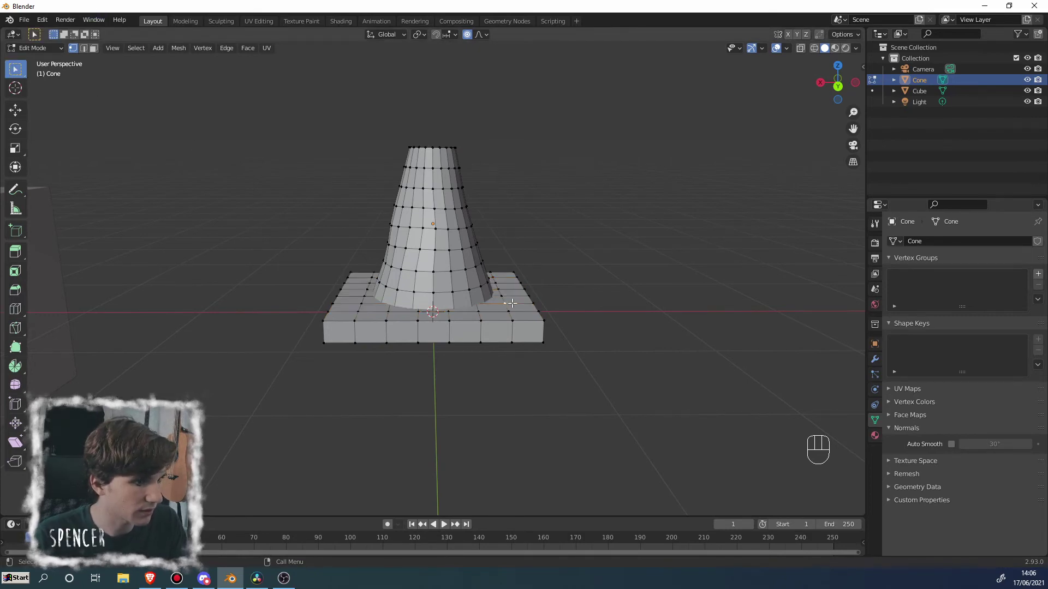
{"action": "middle_click_drag", "start_coordinate": [505, 307], "coordinate": [441, 281]}
{"action": "key", "text": "g"}
{"action": "left_click", "coordinate": [515, 295]}
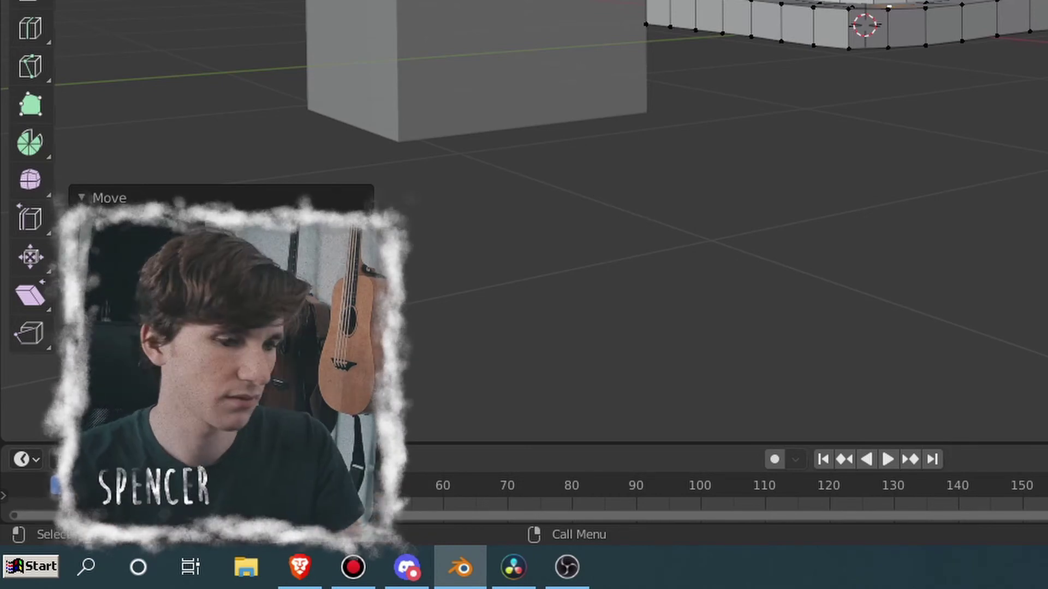
Adjust that base vertex again and move a second vertex, near the base's corner, along the Z axis
{"action": "middle_click_drag", "start_coordinate": [960, 11], "coordinate": [1013, 5]}
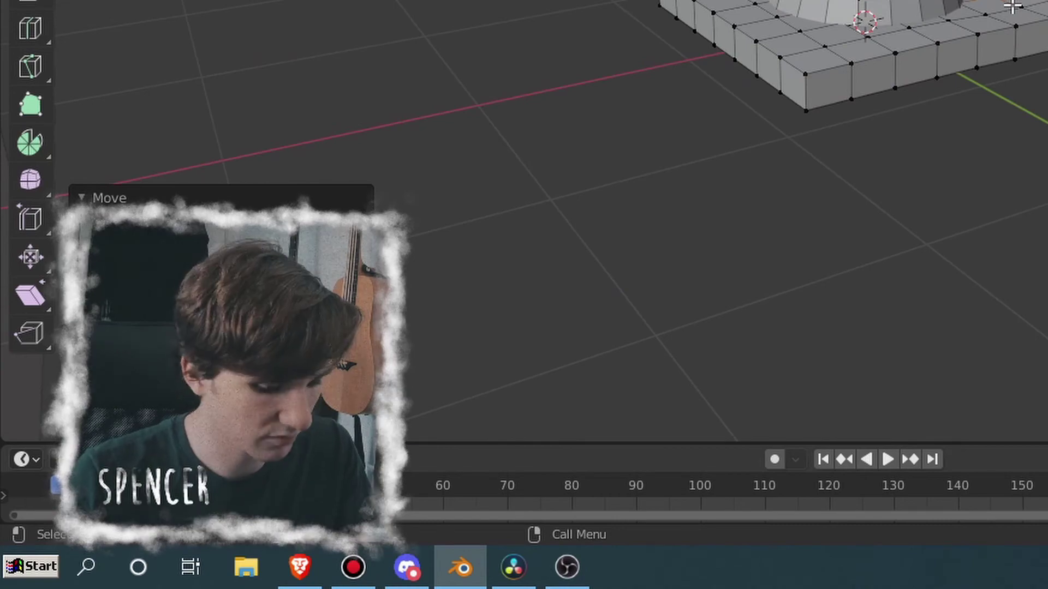
{"action": "key", "text": "KP_3"}
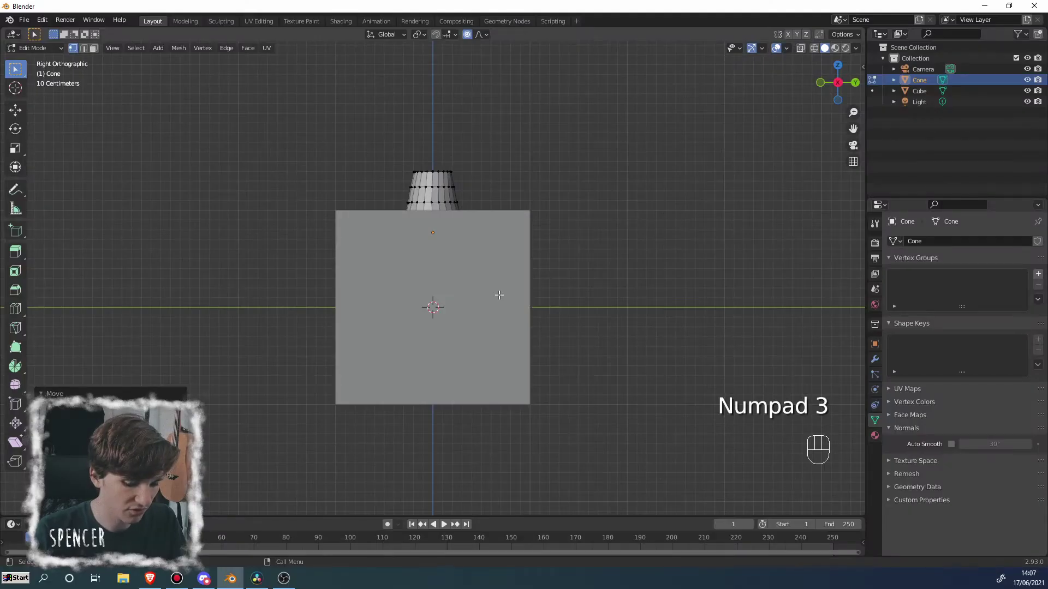
{"action": "middle_click_drag", "start_coordinate": [992, 1], "coordinate": [895, 85]}
{"action": "scroll", "coordinate": [448, 337], "scroll_direction": "up", "scroll_amount": 3}
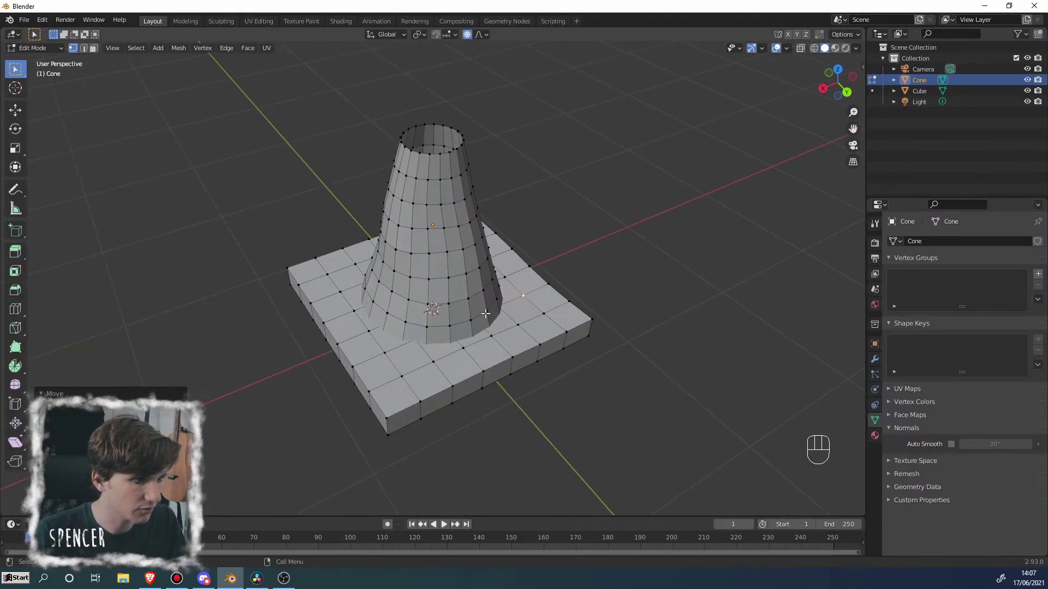
{"action": "middle_click_drag", "start_coordinate": [447, 337], "coordinate": [404, 321]}
{"action": "key", "text": "g"}
{"action": "left_click", "coordinate": [420, 315]}
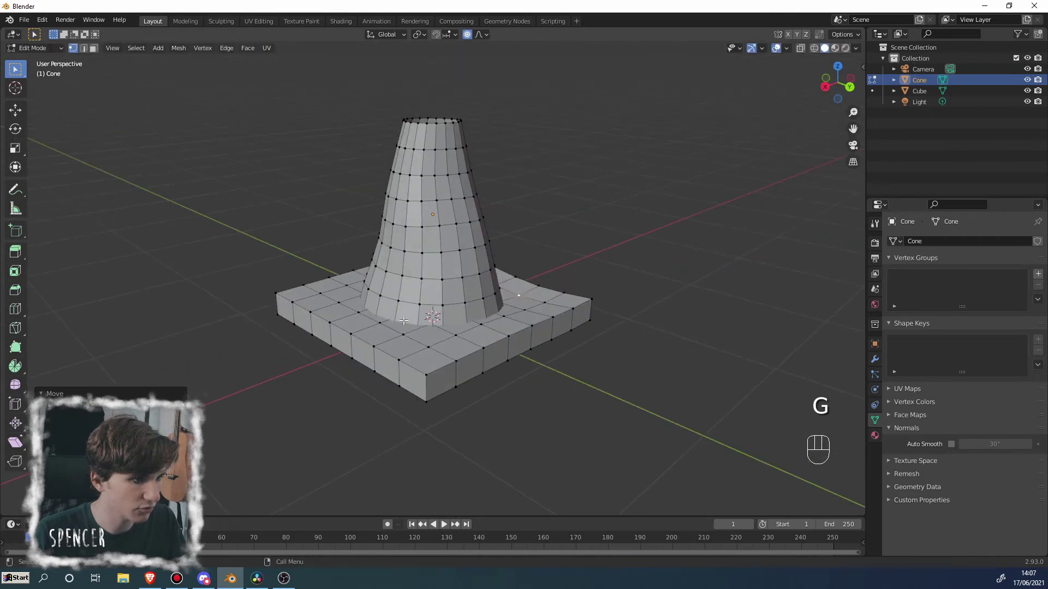
{"action": "key", "text": "g"}
{"action": "key", "text": "z"}
{"action": "left_click", "coordinate": [401, 333]}
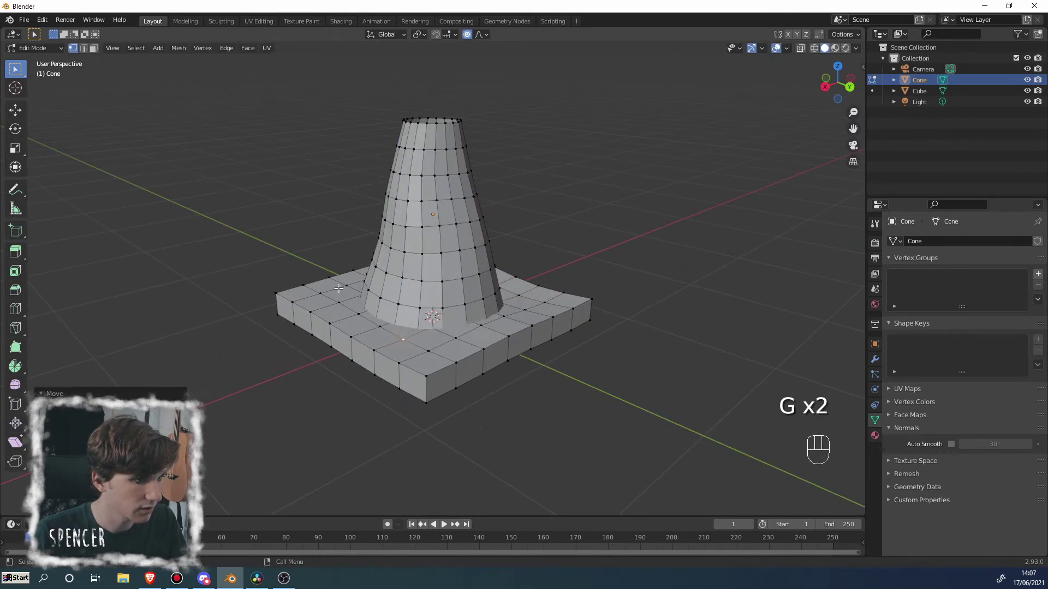
Select a vertex on the other side of the base's top surface and move it along the Z axis
{"action": "left_click", "coordinate": [344, 290]}
{"action": "key", "text": "g"}
{"action": "key", "text": "z"}
{"action": "left_click", "coordinate": [338, 293]}
Warp the base further by moving its top surface vertices freely with a proportional size of 1.46
{"action": "mouse_move", "coordinate": [339, 293]}
{"action": "middle_mouse_down"}
{"action": "mouse_move", "coordinate": [369, 307]}
{"action": "mouse_move", "coordinate": [332, 288]}
{"action": "middle_mouse_up"}
{"action": "key", "text": "g"}
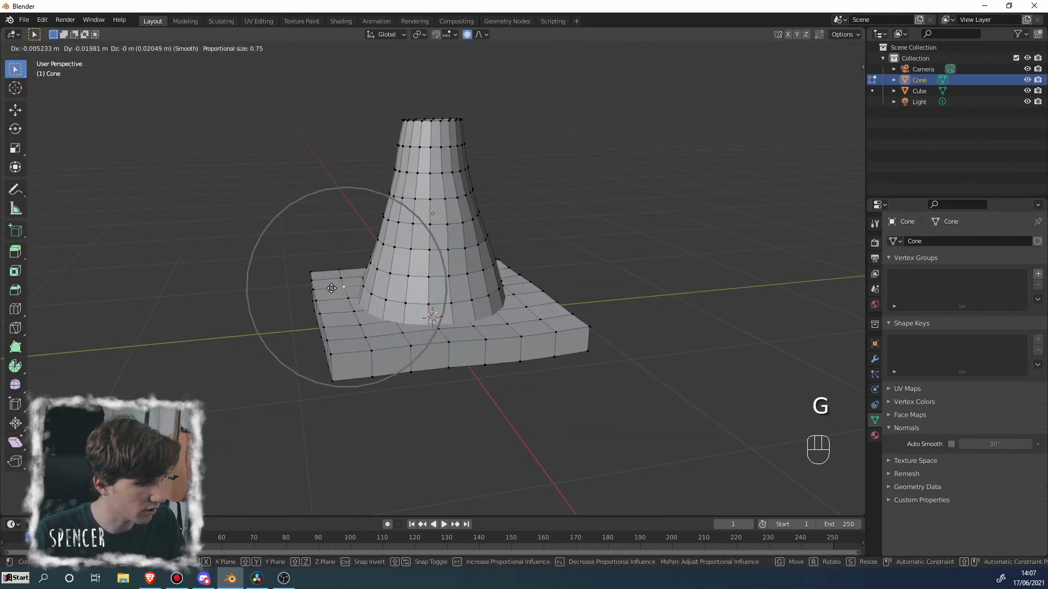
{"action": "scroll", "coordinate": [330, 288], "scroll_direction": "up", "scroll_amount": 4}
{"action": "scroll", "coordinate": [330, 288], "scroll_direction": "down", "scroll_amount": 10}
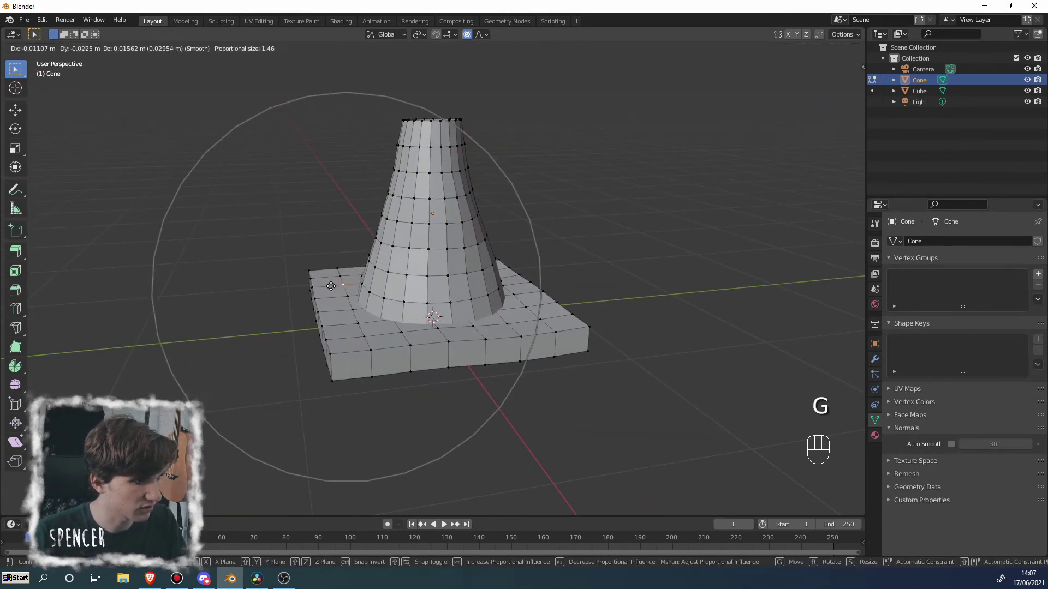
{"action": "left_click", "coordinate": [346, 286]}
{"action": "middle_click_drag", "start_coordinate": [346, 286], "coordinate": [358, 339]}
{"action": "key", "text": "g"}
{"action": "left_click", "coordinate": [344, 316]}
Return to Object Mode and delete the large cube beside the cone
{"action": "key", "text": "Tab"}
{"action": "scroll", "coordinate": [366, 319], "scroll_direction": "up", "scroll_amount": 3}
{"action": "scroll", "coordinate": [365, 313], "scroll_direction": "down", "scroll_amount": 4}
{"action": "scroll", "coordinate": [351, 299], "scroll_direction": "down", "scroll_amount": 3}
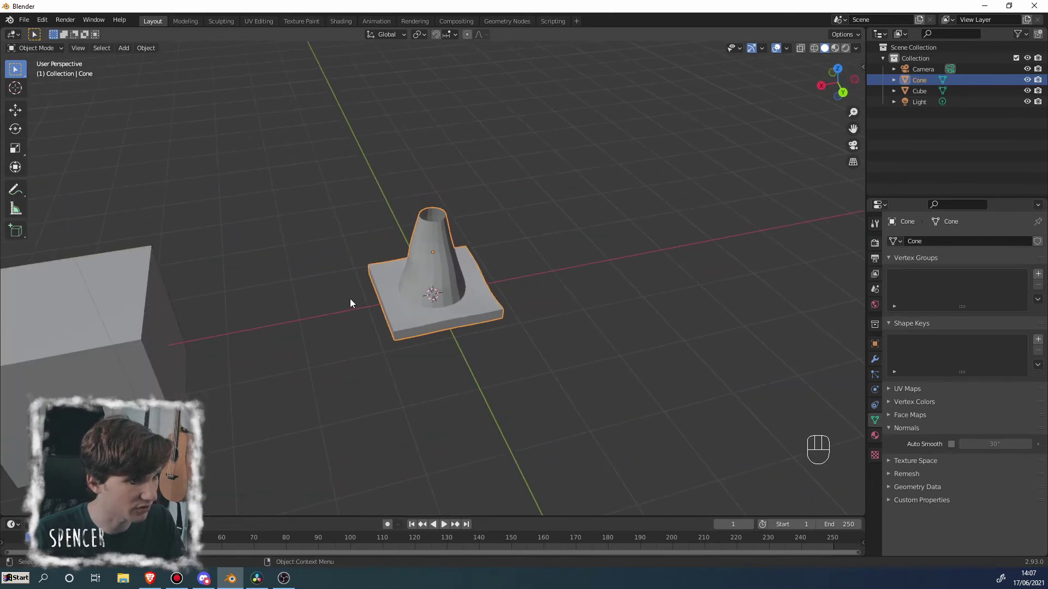
{"action": "middle_click_drag", "start_coordinate": [351, 300], "coordinate": [180, 300]}
{"action": "left_click", "coordinate": [180, 302]}
{"action": "key", "text": "Delete"}
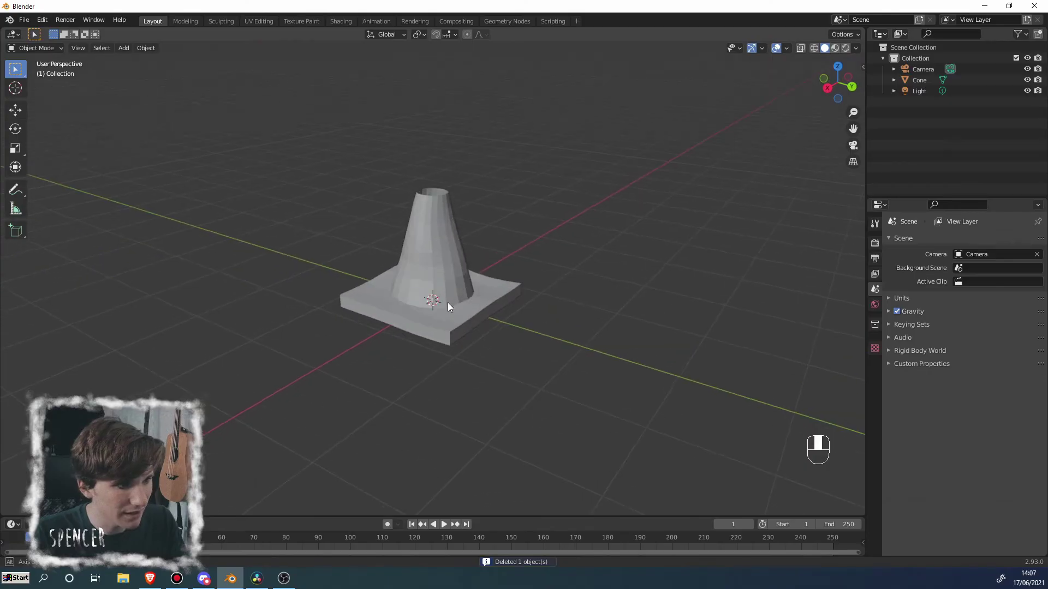
Select the traffic cone, apply Shade Smooth to it and deselect it
{"action": "scroll", "coordinate": [895, 15], "scroll_direction": "up", "scroll_amount": 4}
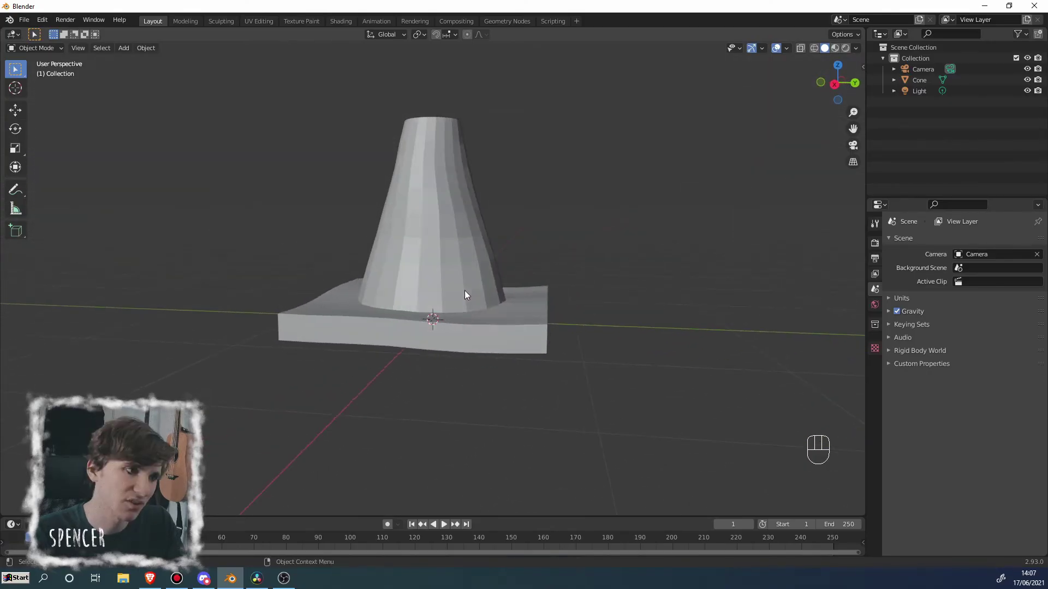
{"action": "middle_click_drag", "start_coordinate": [464, 290], "coordinate": [425, 239]}
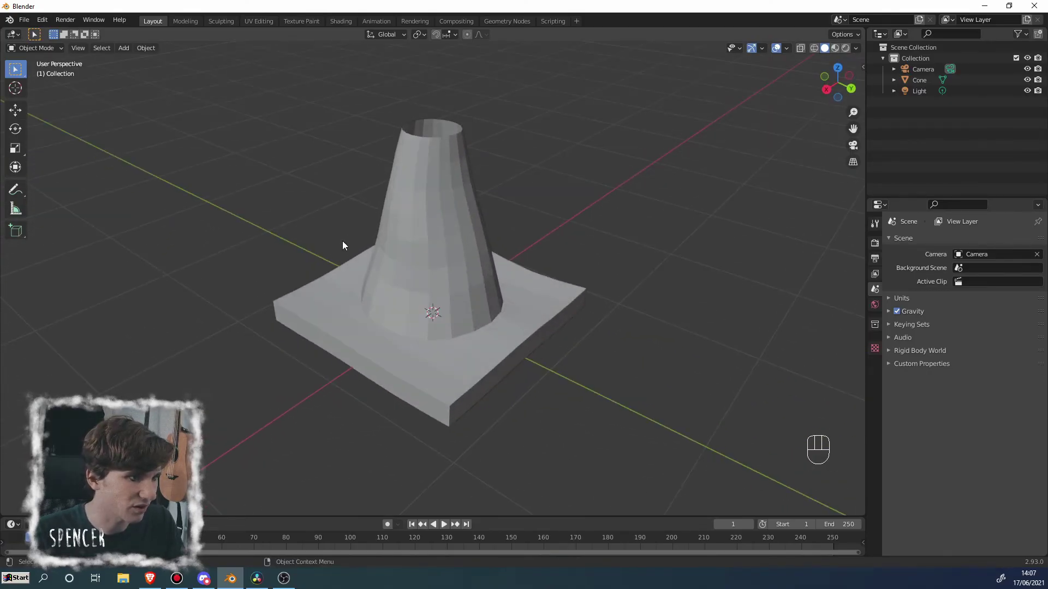
{"action": "scroll", "coordinate": [421, 267], "scroll_direction": "down", "scroll_amount": 1}
{"action": "scroll", "coordinate": [419, 269], "scroll_direction": "up", "scroll_amount": 3}
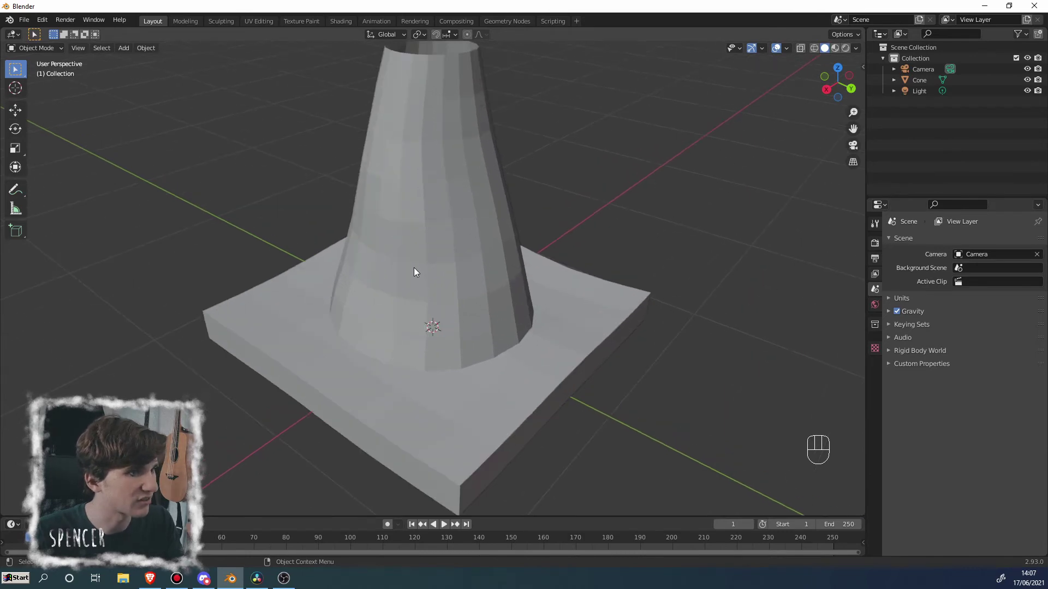
{"action": "middle_click_drag", "start_coordinate": [413, 267], "coordinate": [414, 267]}
{"action": "scroll", "coordinate": [411, 281], "scroll_direction": "down", "scroll_amount": 5}
{"action": "left_click", "coordinate": [406, 298]}
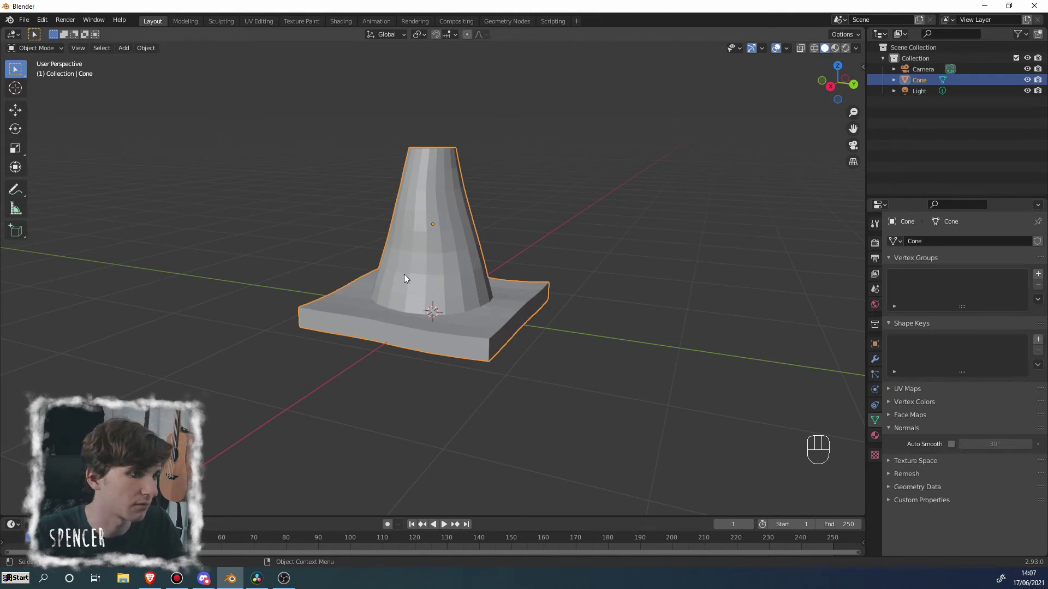
{"action": "right_click", "coordinate": [447, 219]}
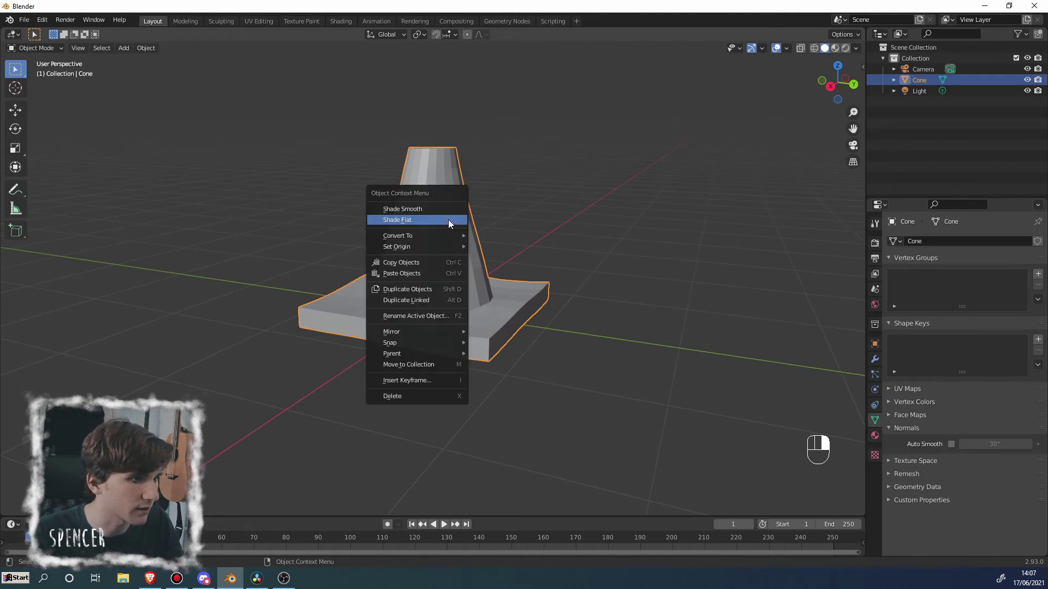
{"action": "left_click", "coordinate": [445, 212]}
{"action": "middle_click_drag", "start_coordinate": [385, 282], "coordinate": [312, 310]}
{"action": "left_click", "coordinate": [582, 265]}
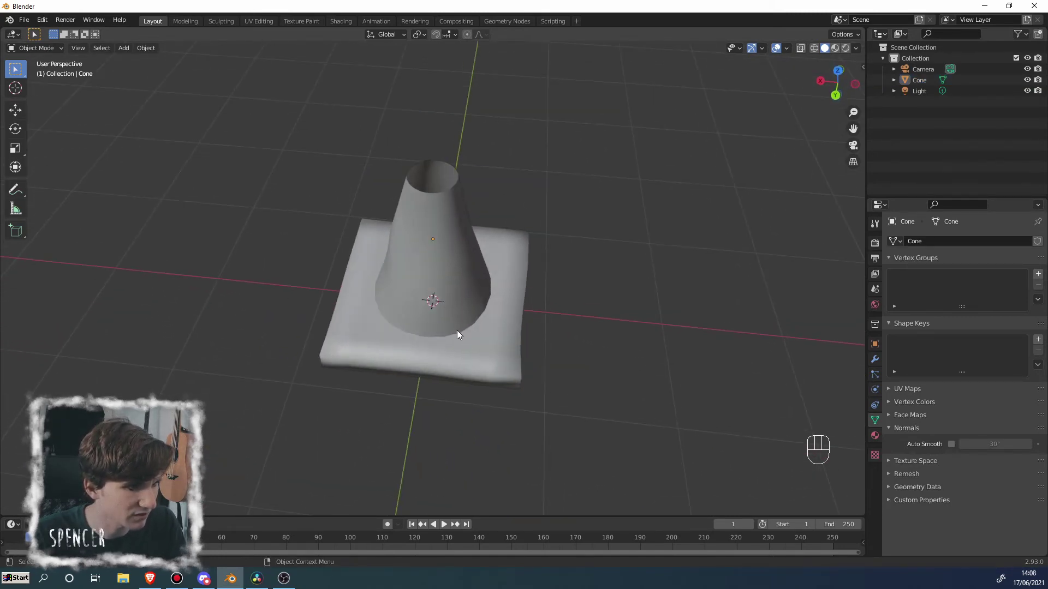
{"action": "middle_click_drag", "start_coordinate": [457, 331], "coordinate": [457, 289]}
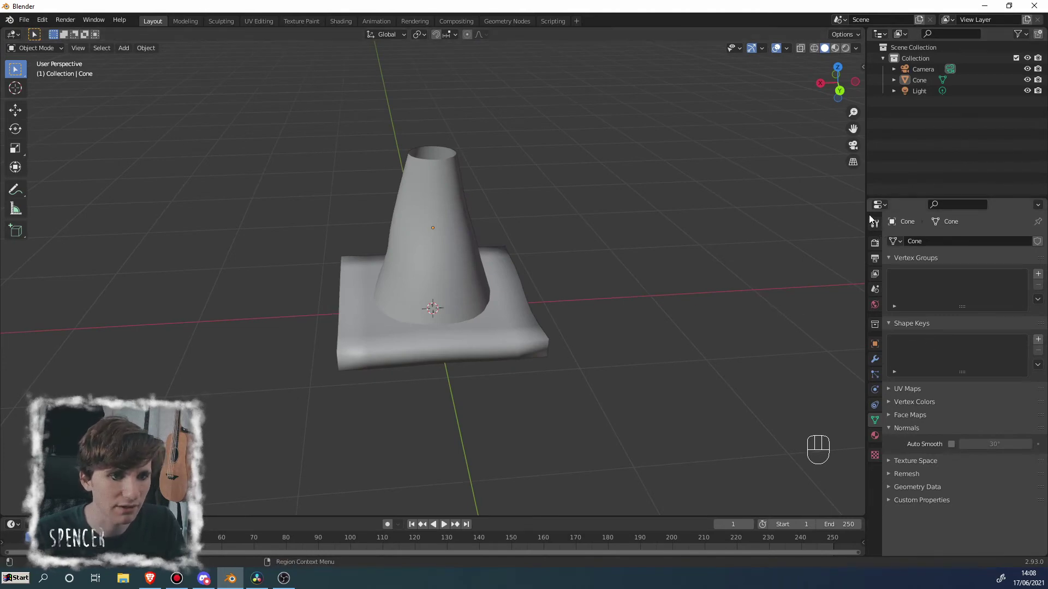
Enable Auto Smooth at 30° in the cone's normals settings and select the cone in Object Mode
{"action": "left_click", "coordinate": [876, 343]}
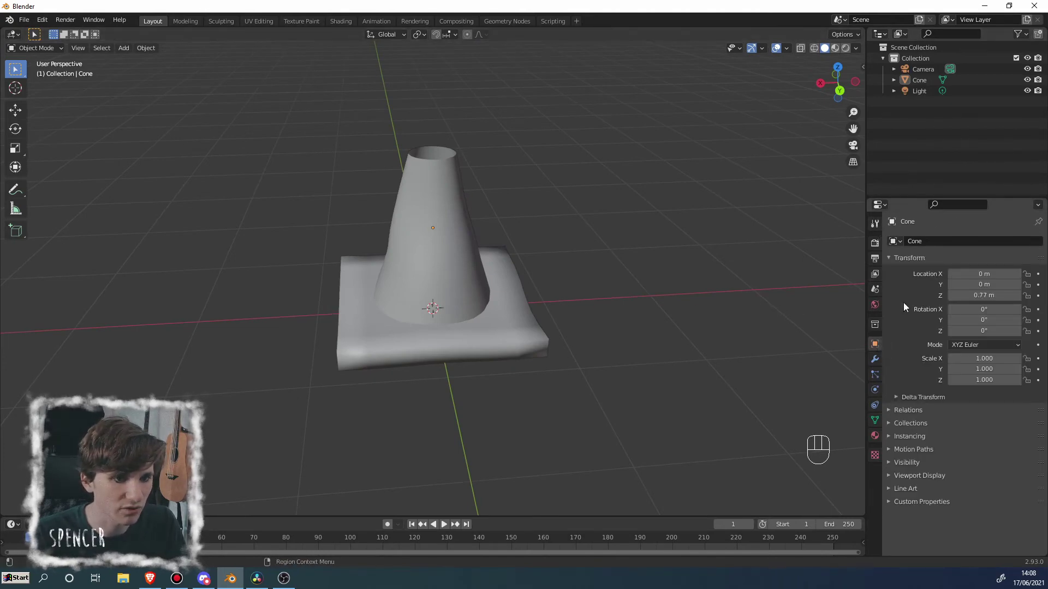
{"action": "left_click", "coordinate": [876, 419]}
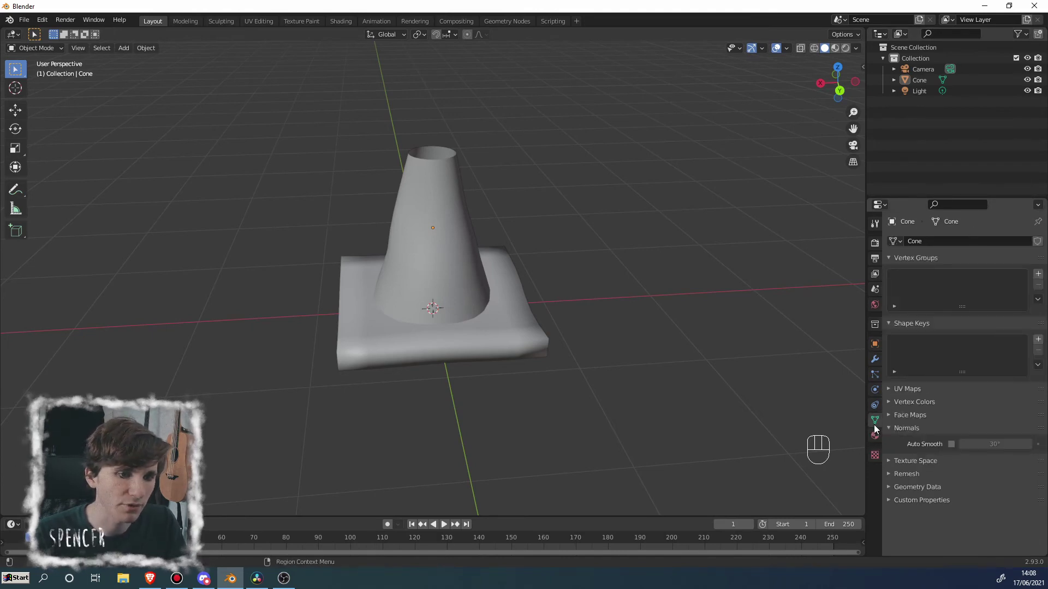
{"action": "left_click", "coordinate": [890, 427]}
{"action": "left_click", "coordinate": [889, 427]}
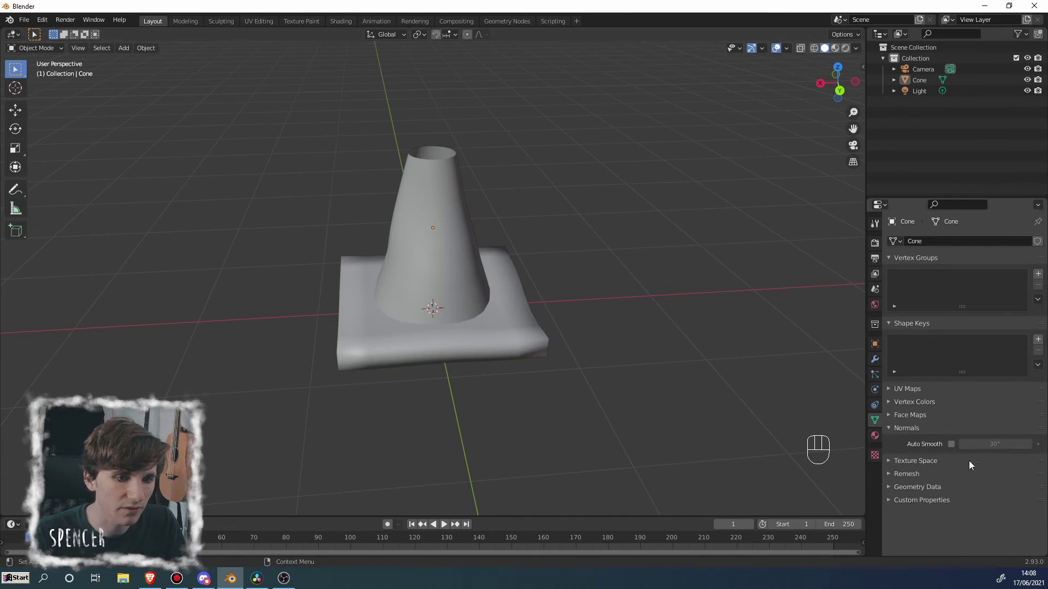
{"action": "left_click", "coordinate": [952, 444]}
{"action": "middle_click_drag", "start_coordinate": [709, 339], "coordinate": [718, 300]}
{"action": "left_click", "coordinate": [546, 297]}
{"action": "middle_click_drag", "start_coordinate": [545, 296], "coordinate": [544, 294]}
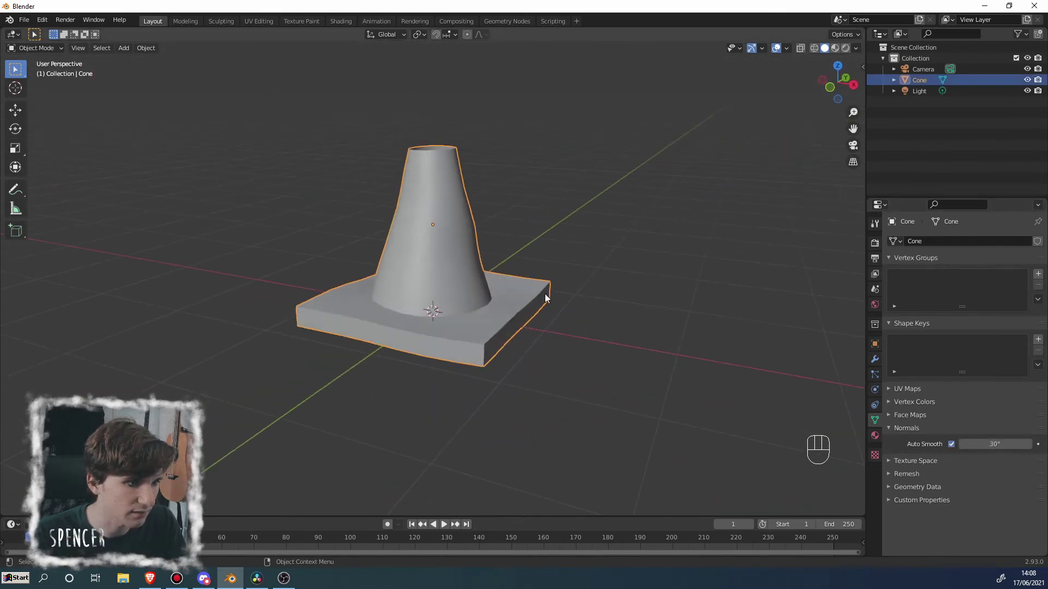
{"action": "left_click", "coordinate": [603, 275]}
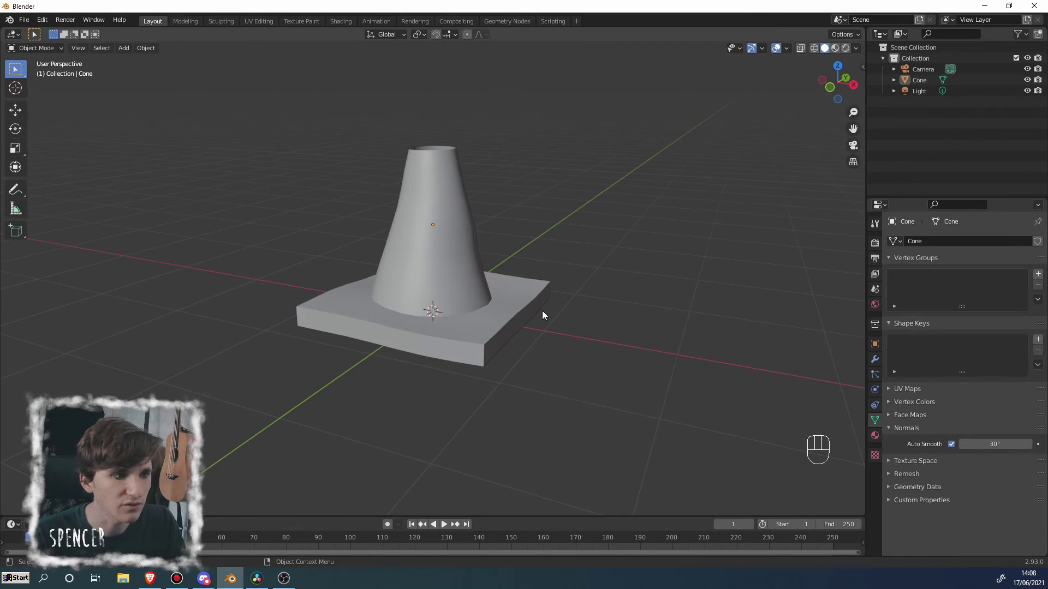
{"action": "left_click", "coordinate": [476, 299]}
{"action": "key", "text": "Tab"}
{"action": "middle_click_drag", "start_coordinate": [477, 299], "coordinate": [536, 308]}
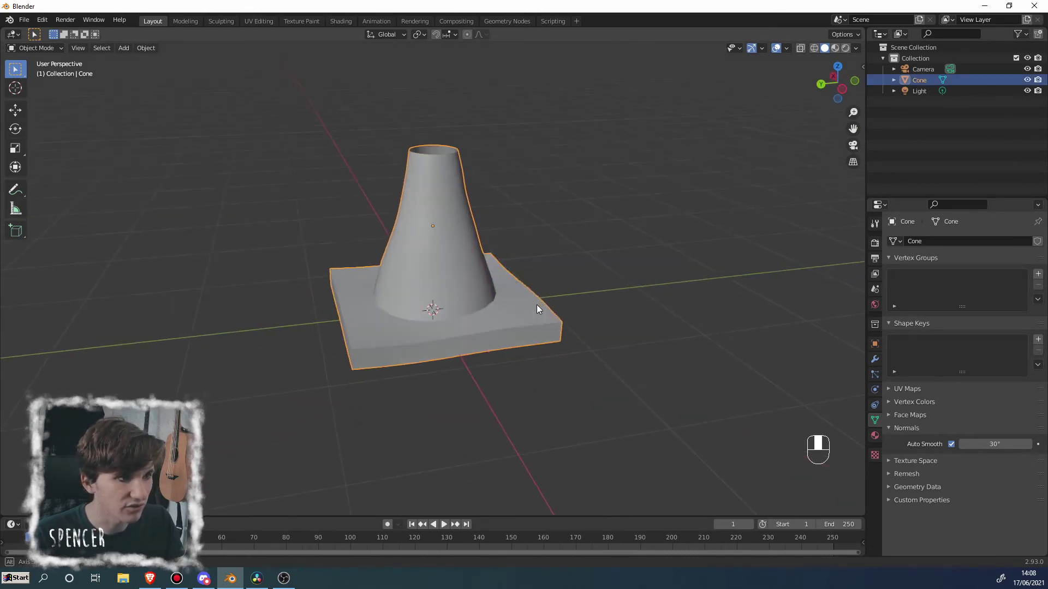
Try a Bevel modifier on the cone and remove it
{"action": "left_click", "coordinate": [874, 361]}
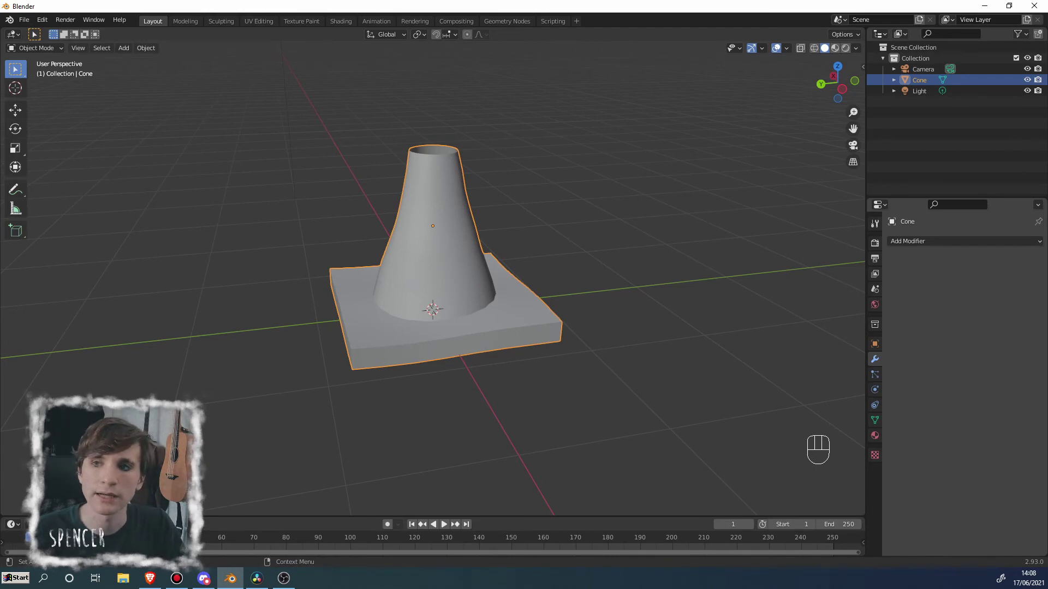
{"action": "left_click", "coordinate": [929, 241]}
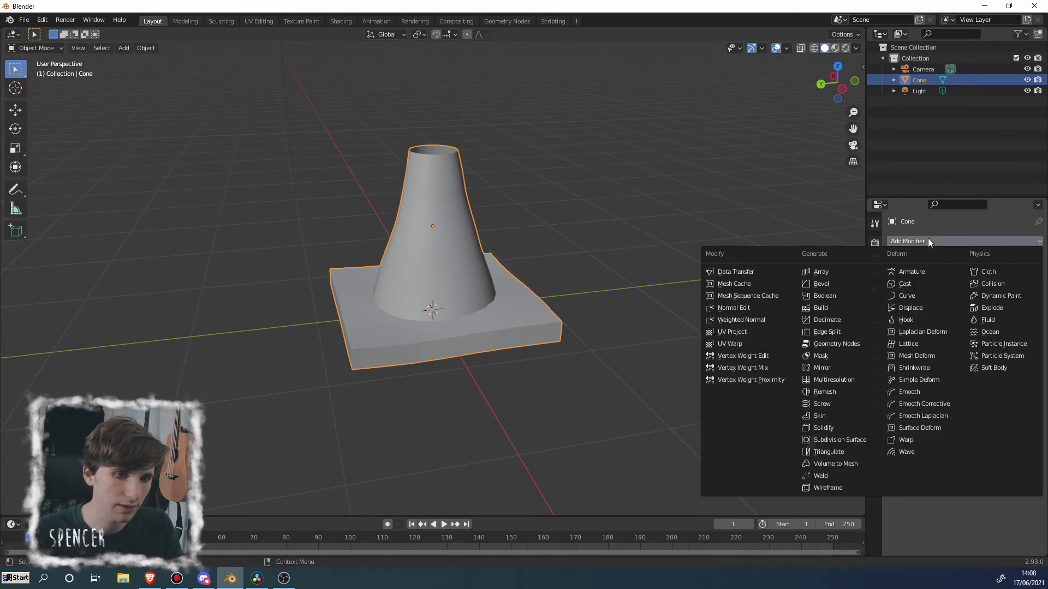
{"action": "left_click", "coordinate": [832, 284]}
{"action": "middle_click_drag", "start_coordinate": [736, 304], "coordinate": [848, 269]}
{"action": "left_click", "coordinate": [1023, 261]}
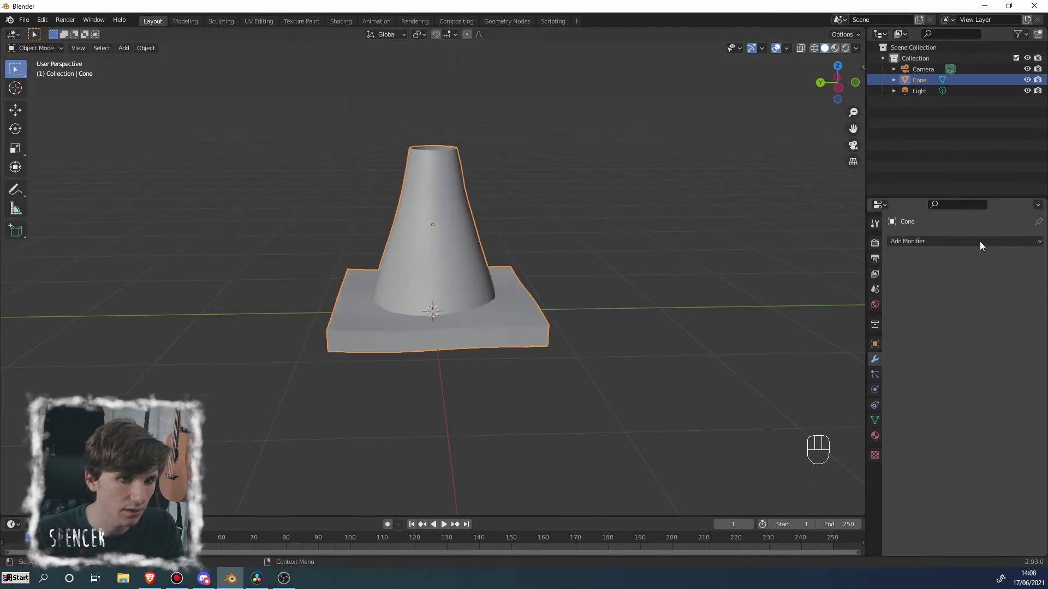
Try an Array modifier on the cone with a count of 221 and remove it
{"action": "left_click", "coordinate": [980, 241]}
{"action": "left_click", "coordinate": [816, 274]}
{"action": "middle_click_drag", "start_coordinate": [530, 283], "coordinate": [628, 293]}
{"action": "left_click_drag", "start_coordinate": [983, 289], "coordinate": [1045, 290]}
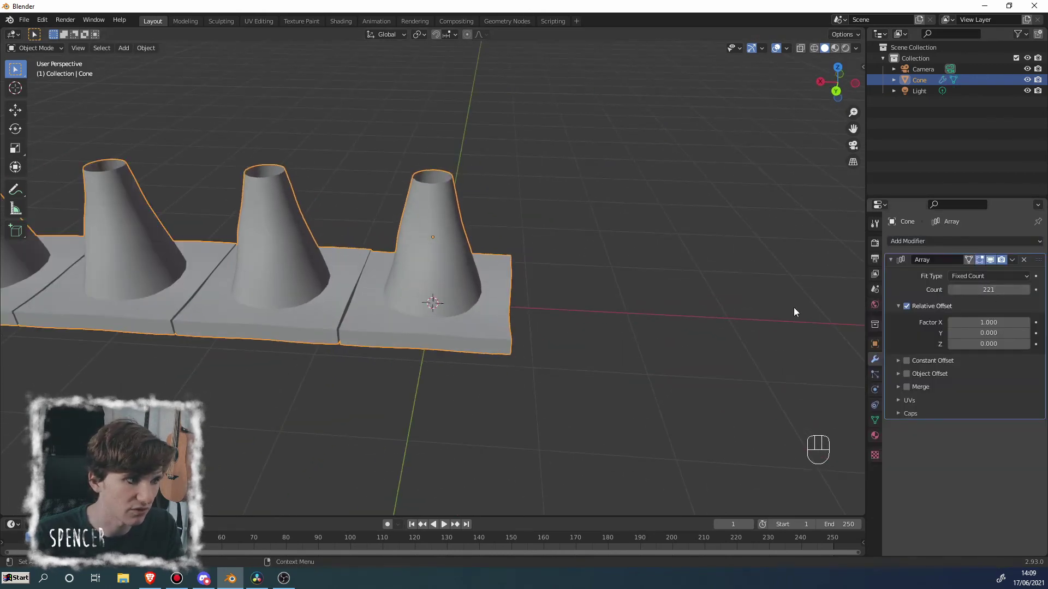
{"action": "scroll", "coordinate": [450, 245], "scroll_direction": "down", "scroll_amount": 5}
{"action": "middle_click_drag", "start_coordinate": [450, 244], "coordinate": [375, 222]}
{"action": "left_click", "coordinate": [1024, 259]}
Add a Subdivision Surface modifier to the cone, inspect the base's mesh in Edit Mode and return to Object Mode
{"action": "left_click", "coordinate": [961, 241]}
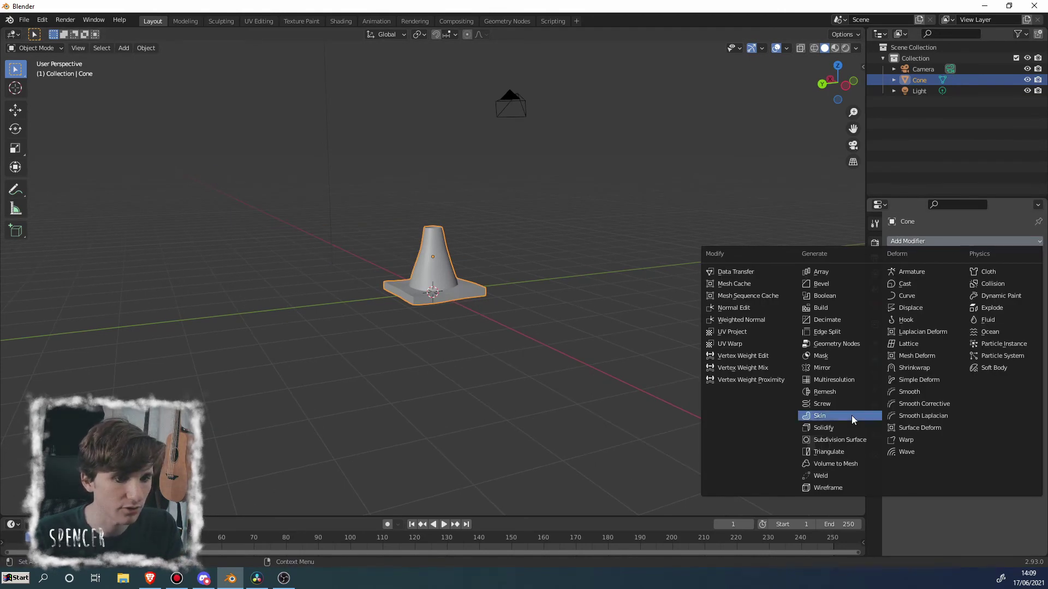
{"action": "left_click", "coordinate": [834, 441]}
{"action": "middle_click_drag", "start_coordinate": [436, 303], "coordinate": [479, 307]}
{"action": "key", "text": "Tab"}
{"action": "mouse_move", "coordinate": [450, 263]}
{"action": "middle_mouse_down"}
{"action": "mouse_move", "coordinate": [464, 250]}
{"action": "mouse_move", "coordinate": [437, 247]}
{"action": "middle_mouse_up"}
{"action": "scroll", "coordinate": [533, 324], "scroll_direction": "up", "scroll_amount": 3}
{"action": "mouse_move", "coordinate": [564, 327]}
{"action": "middle_mouse_down"}
{"action": "mouse_move", "coordinate": [601, 378]}
{"action": "mouse_move", "coordinate": [545, 334]}
{"action": "middle_mouse_up"}
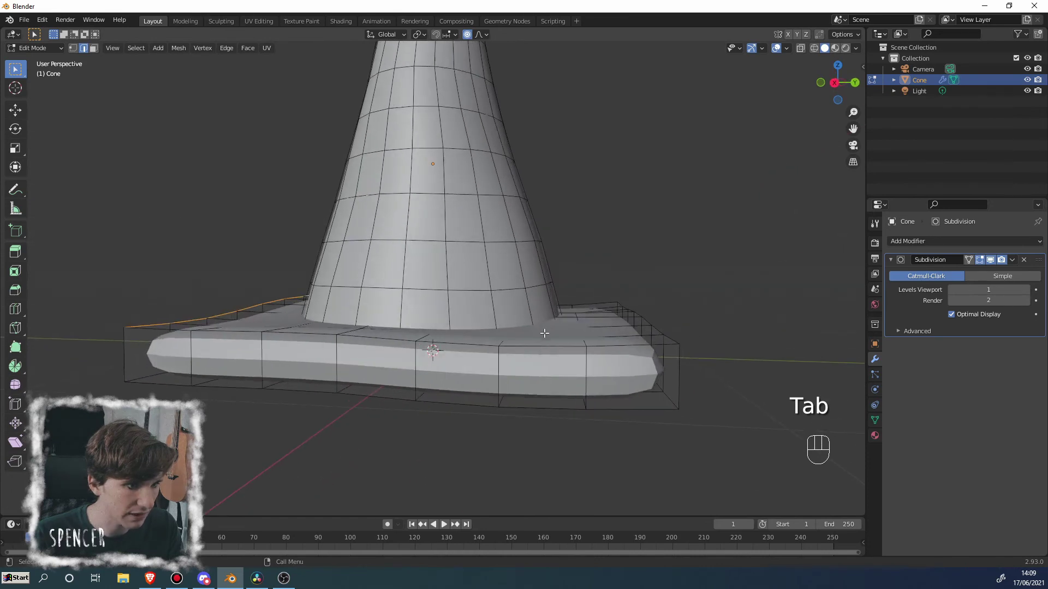
{"action": "middle_click_drag", "start_coordinate": [522, 391], "coordinate": [442, 348]}
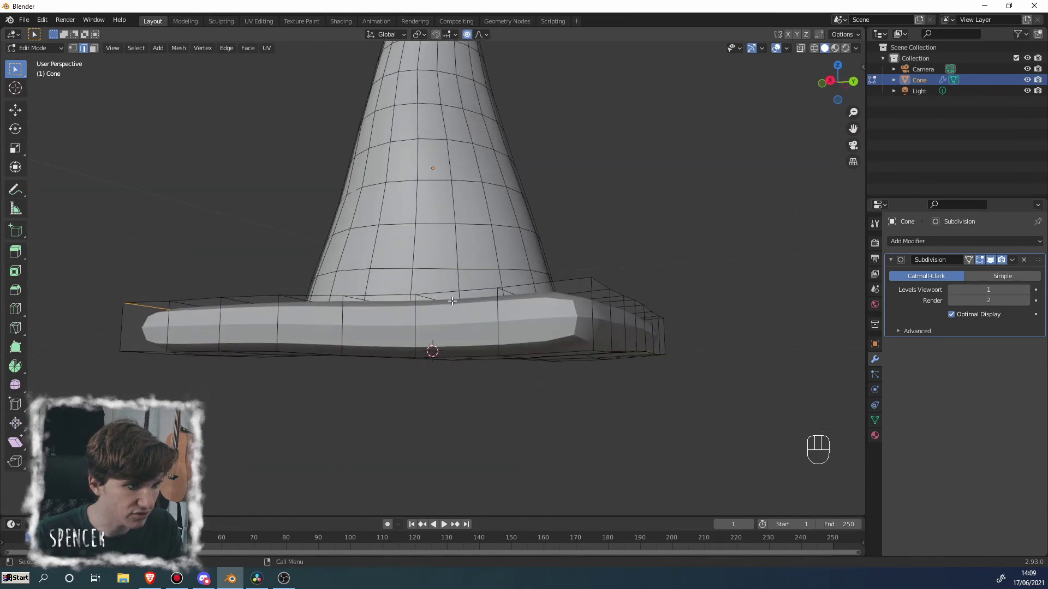
{"action": "middle_click_drag", "start_coordinate": [452, 301], "coordinate": [520, 327]}
{"action": "key", "text": "Tab"}
Raise the Subdivision modifier's viewport levels to 2 and examine the cone from several angles
{"action": "left_click", "coordinate": [1027, 290]}
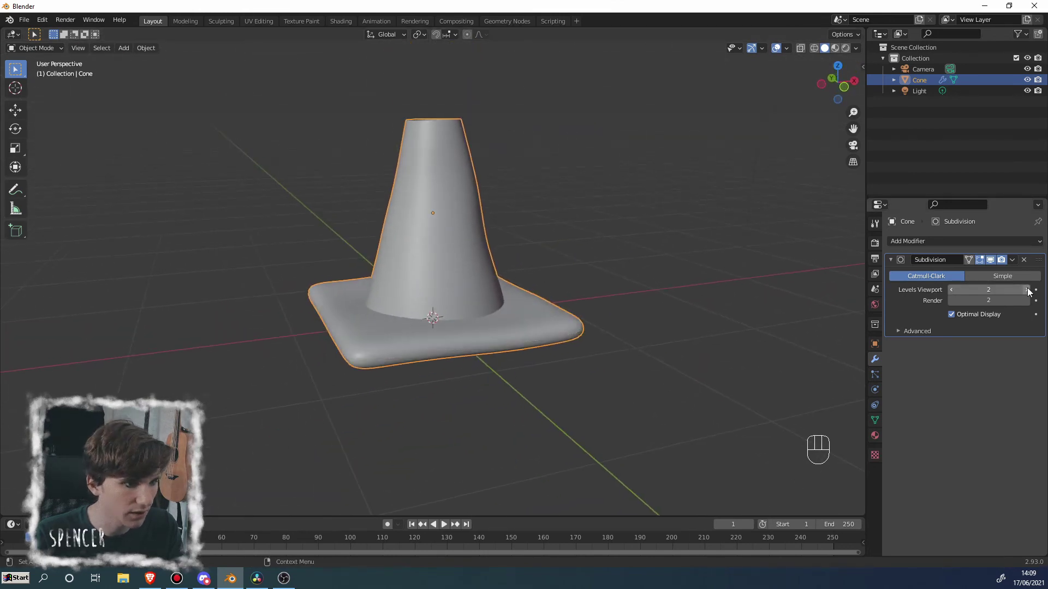
{"action": "middle_click_drag", "start_coordinate": [655, 309], "coordinate": [640, 274]}
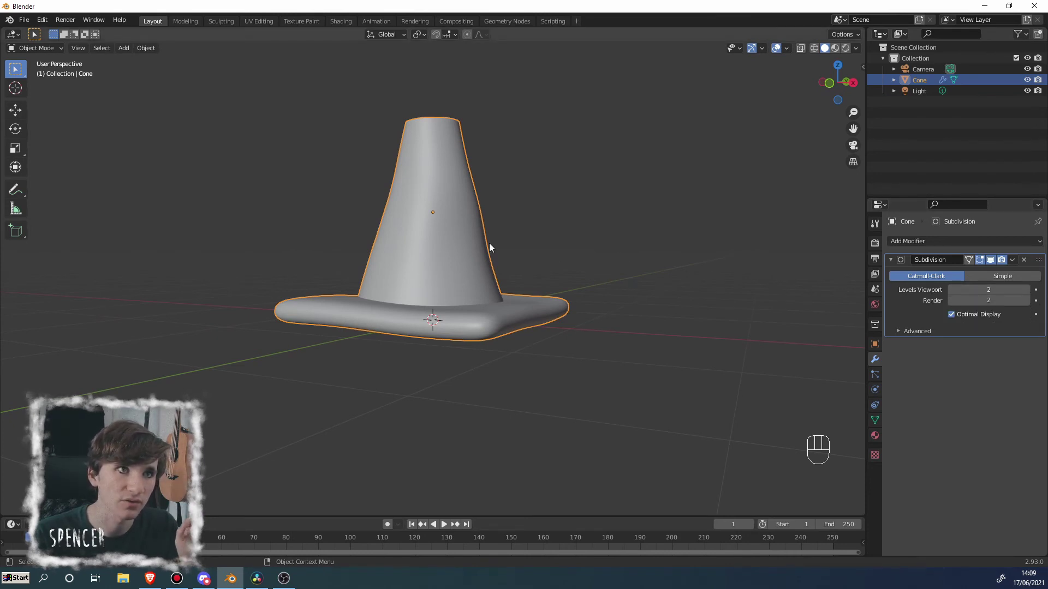
{"action": "middle_click_drag", "start_coordinate": [489, 247], "coordinate": [591, 310]}
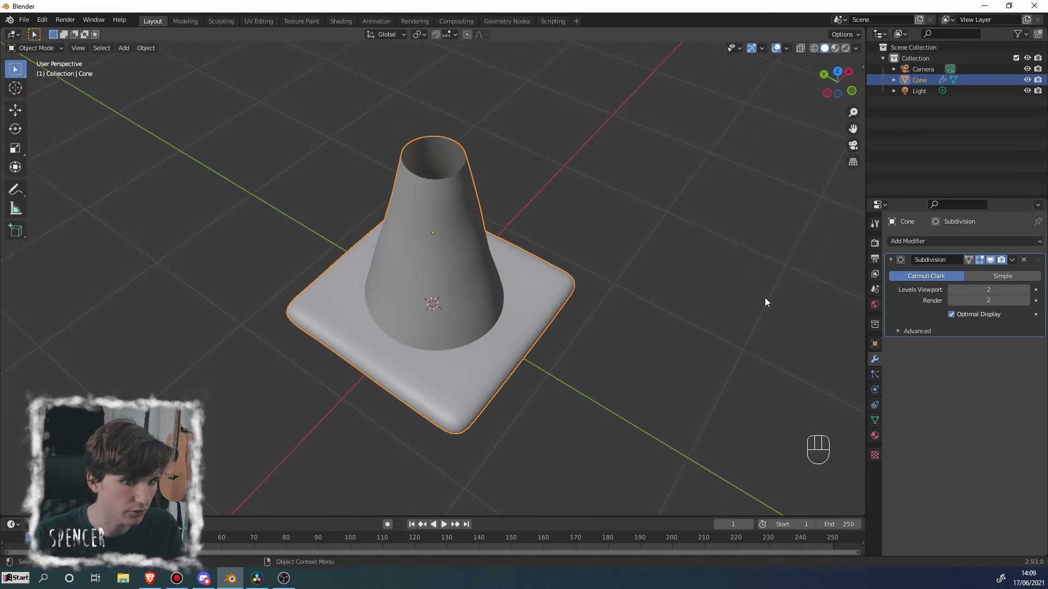
{"action": "middle_click_drag", "start_coordinate": [524, 327], "coordinate": [457, 288]}
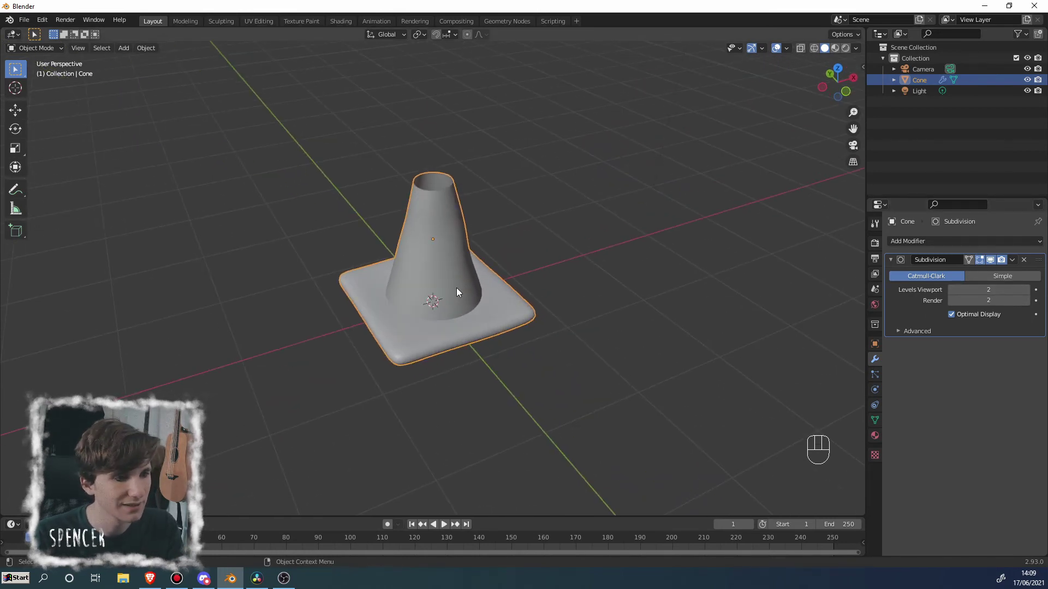
Set the Subdivision modifier's viewport levels to 8 and inspect the cone's mesh in Edit Mode
{"action": "left_click", "coordinate": [996, 289]}
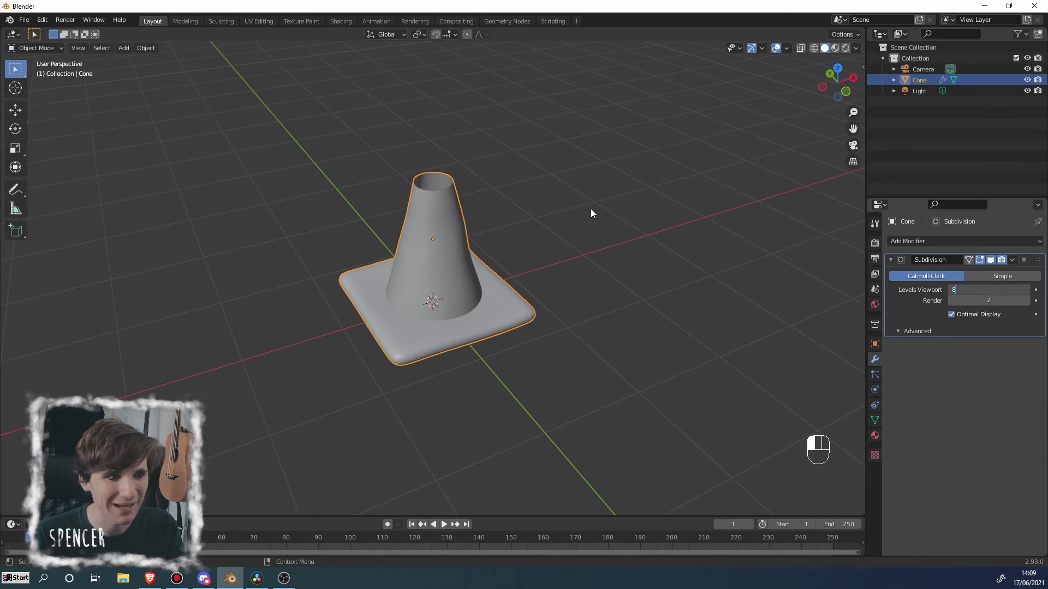
{"action": "type", "text": "8"}
{"action": "key", "text": "Return"}
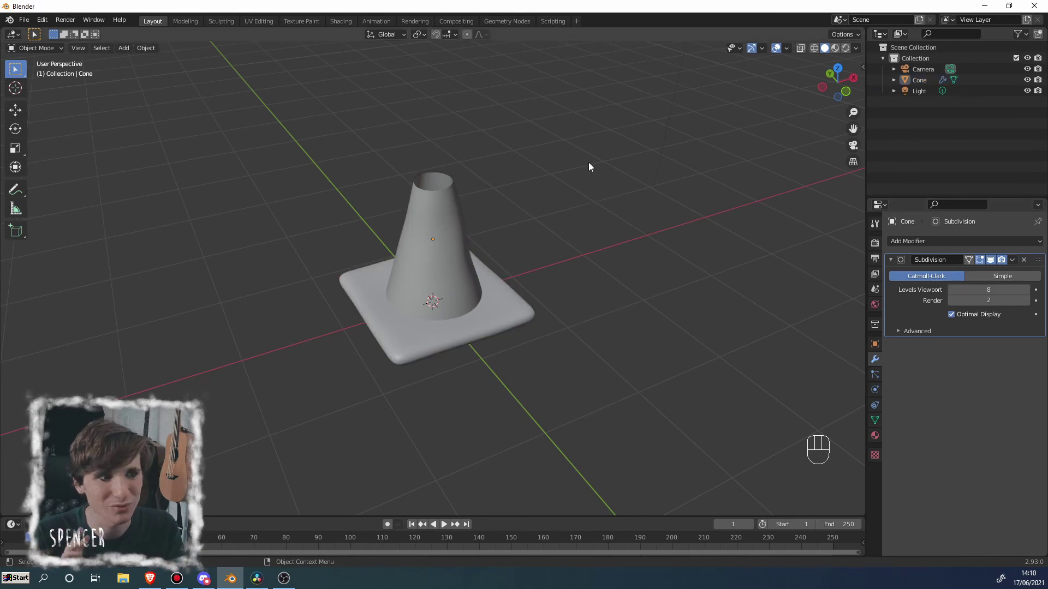
{"action": "middle_click_drag", "start_coordinate": [575, 163], "coordinate": [502, 262]}
{"action": "left_click", "coordinate": [462, 236]}
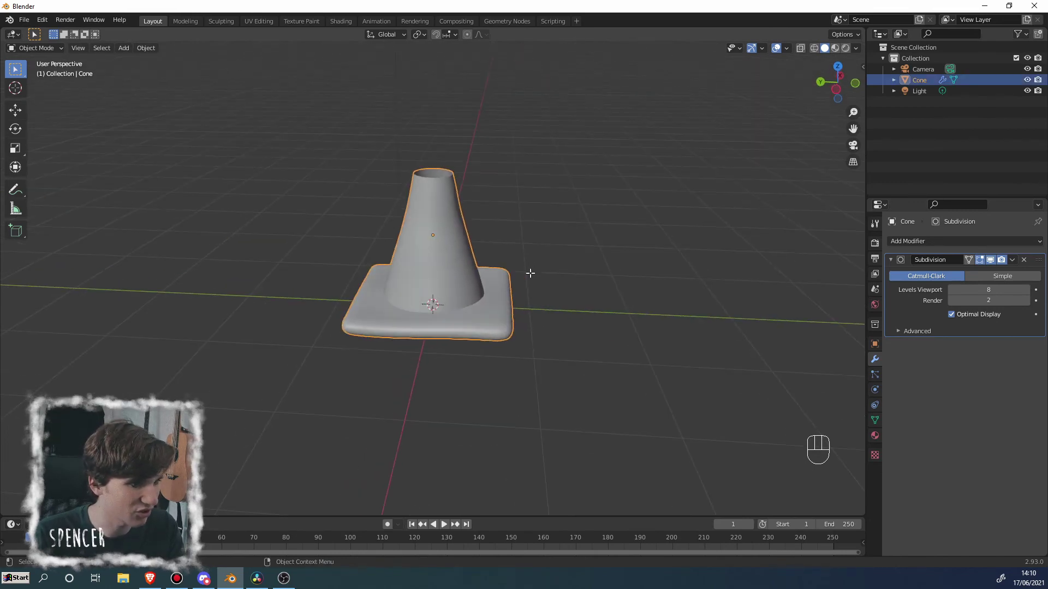
{"action": "key", "text": "Tab"}
{"action": "scroll", "coordinate": [514, 134], "scroll_direction": "up", "scroll_amount": 3}
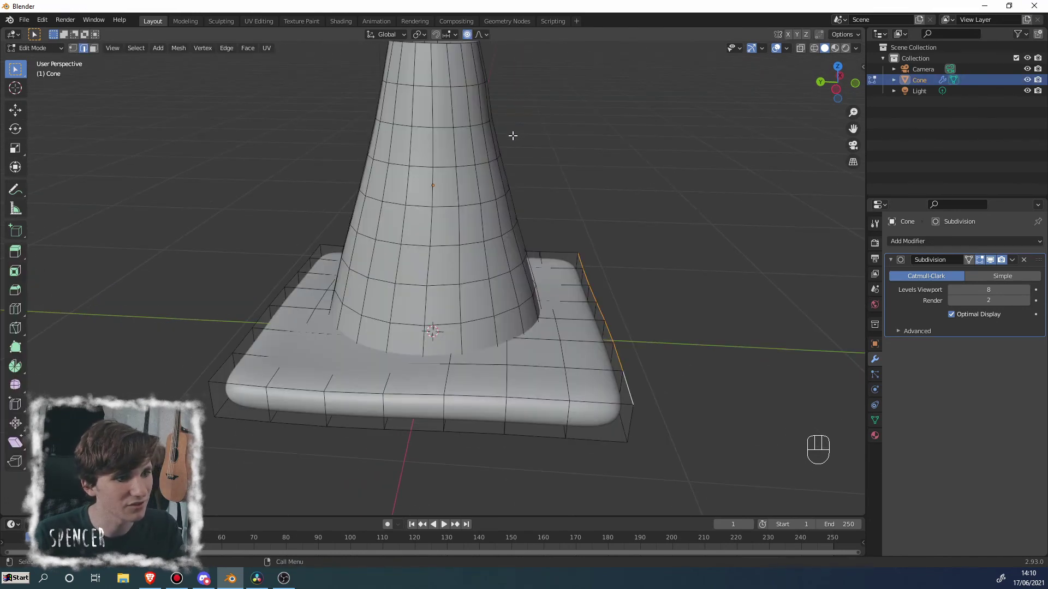
{"action": "middle_click_drag", "start_coordinate": [537, 190], "coordinate": [618, 297]}
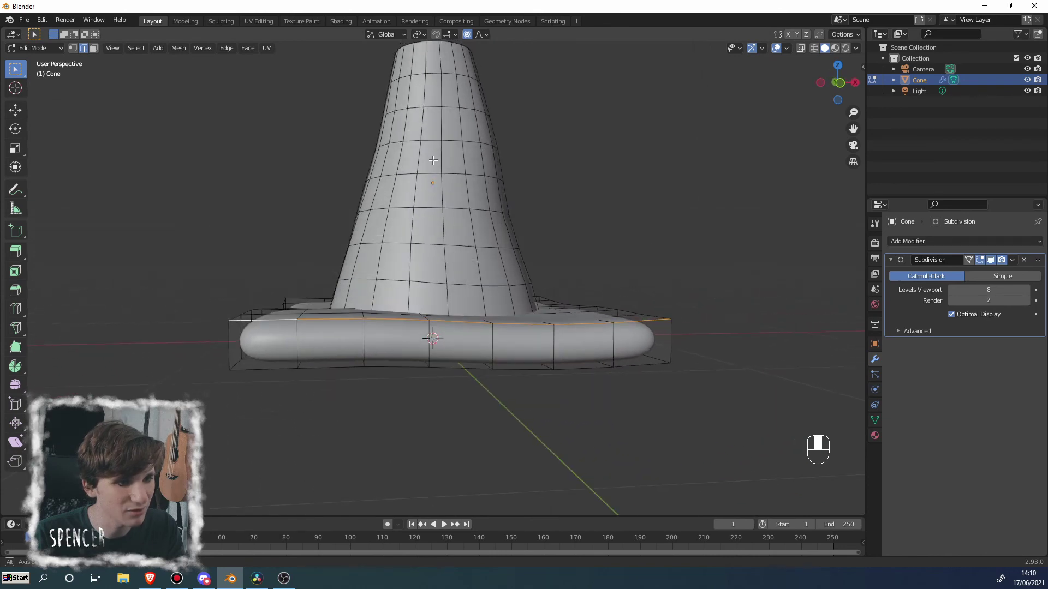
Set the Subdivision modifier's viewport levels back to 2 and return to Object Mode
{"action": "left_click", "coordinate": [1003, 289]}
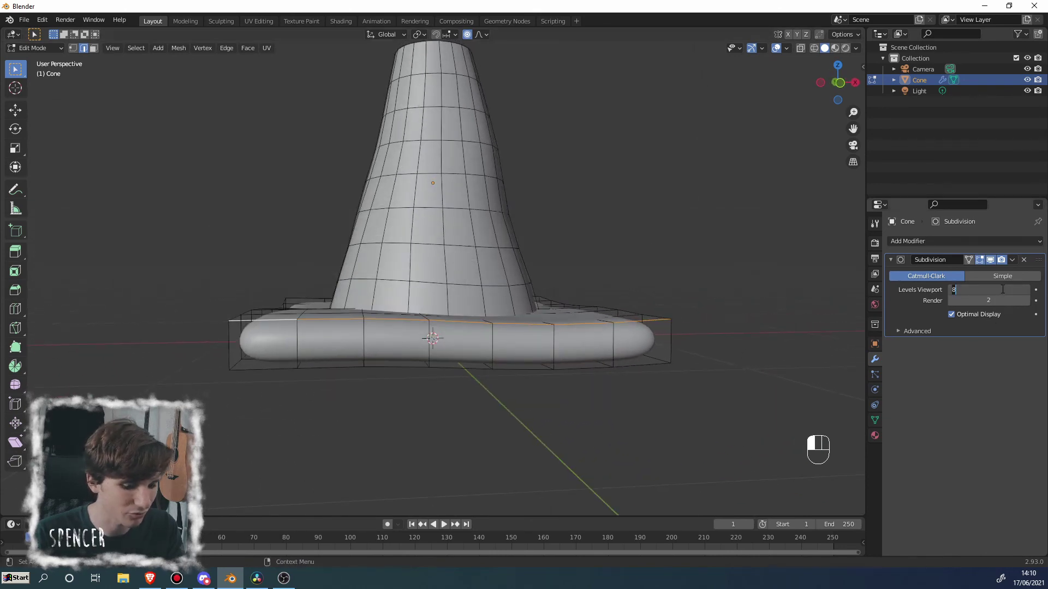
{"action": "key", "text": "Return"}
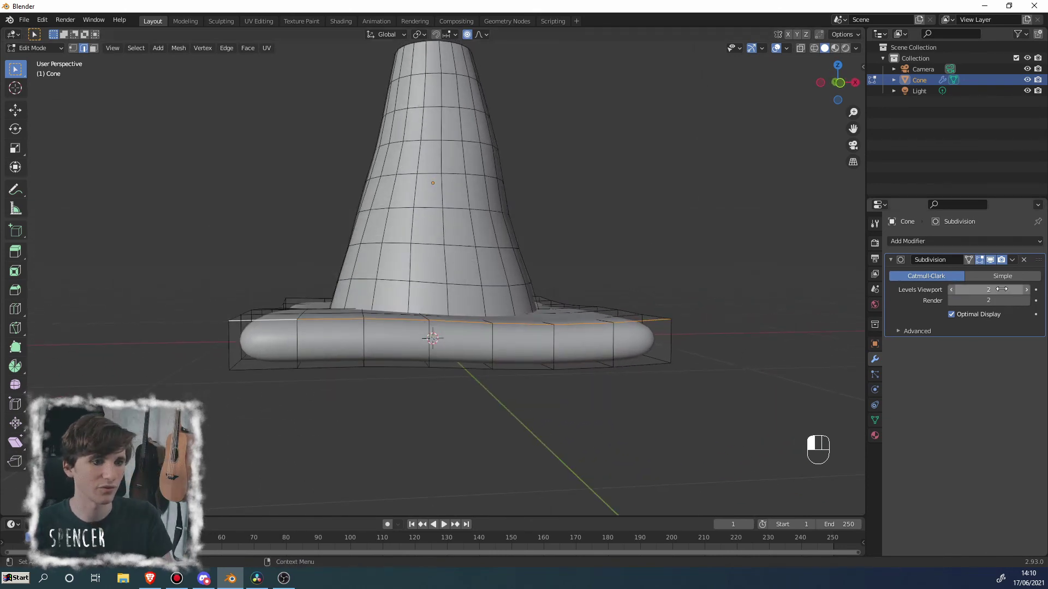
{"action": "key", "text": "Tab"}
{"action": "middle_click_drag", "start_coordinate": [505, 201], "coordinate": [560, 244]}
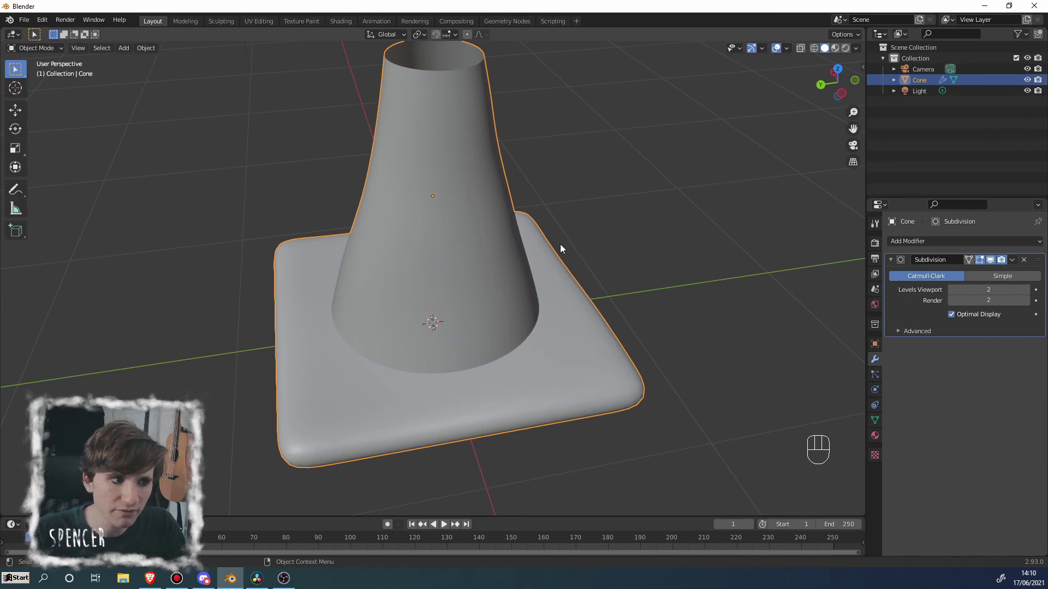
{"action": "scroll", "coordinate": [560, 244], "scroll_direction": "down", "scroll_amount": 3}
{"action": "middle_click_drag", "start_coordinate": [512, 240], "coordinate": [486, 245]}
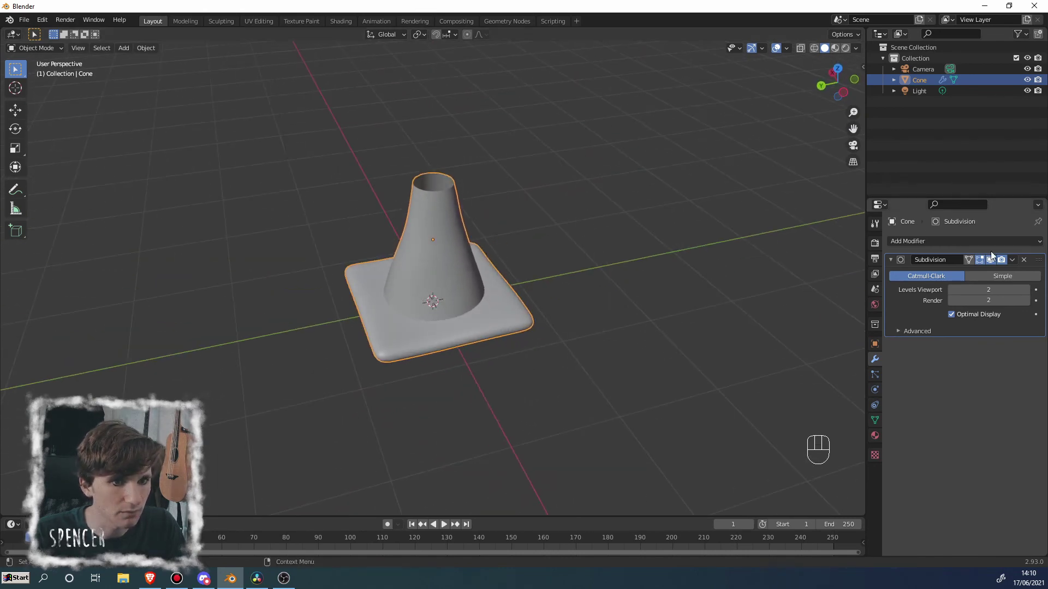
Replace the Subdivision modifier with a fresh Subdivision Surface modifier and enter Edit Mode on the cone
{"action": "left_click", "coordinate": [1024, 261]}
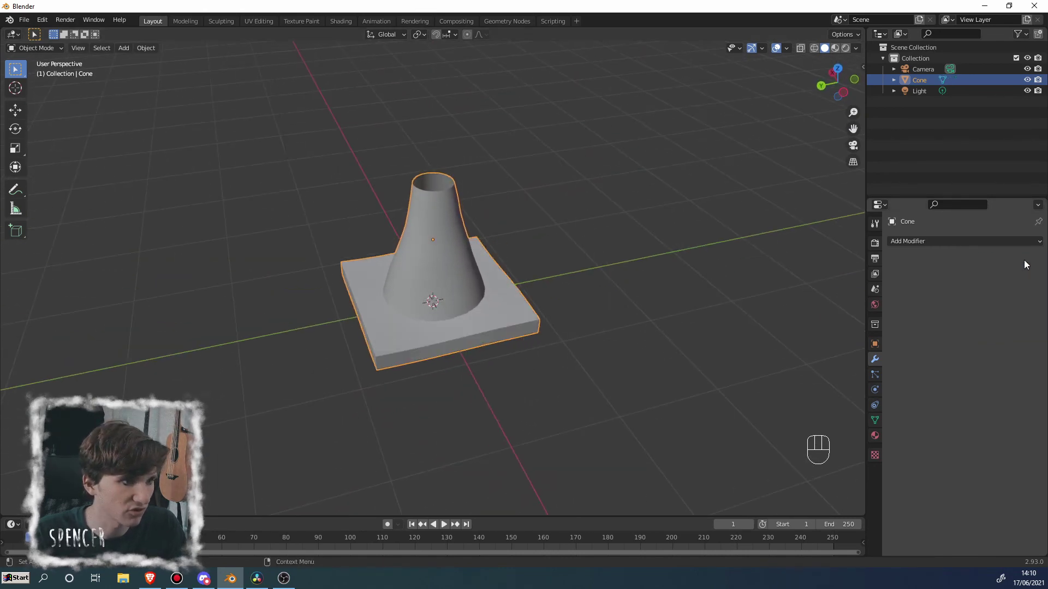
{"action": "left_click", "coordinate": [942, 240]}
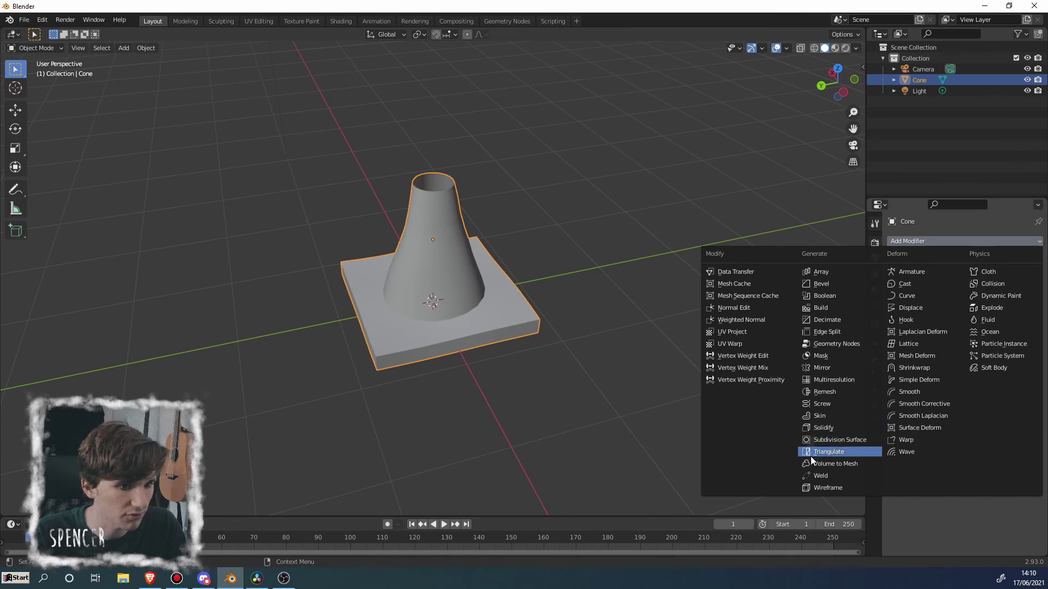
{"action": "left_click", "coordinate": [820, 439]}
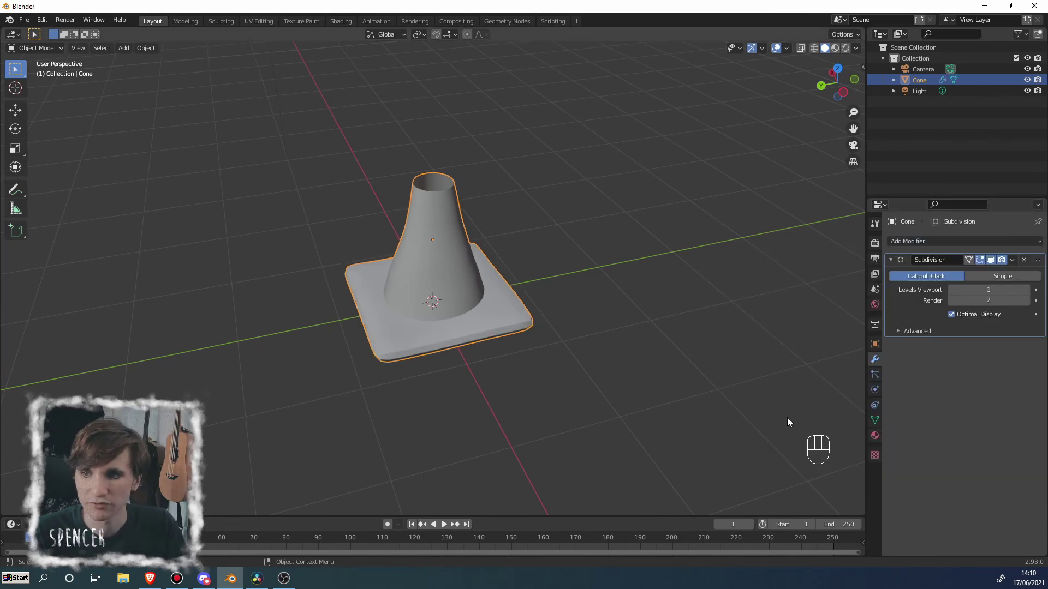
{"action": "middle_click_drag", "start_coordinate": [345, 307], "coordinate": [470, 277]}
{"action": "scroll", "coordinate": [486, 276], "scroll_direction": "up", "scroll_amount": 3}
{"action": "key", "text": "Tab"}
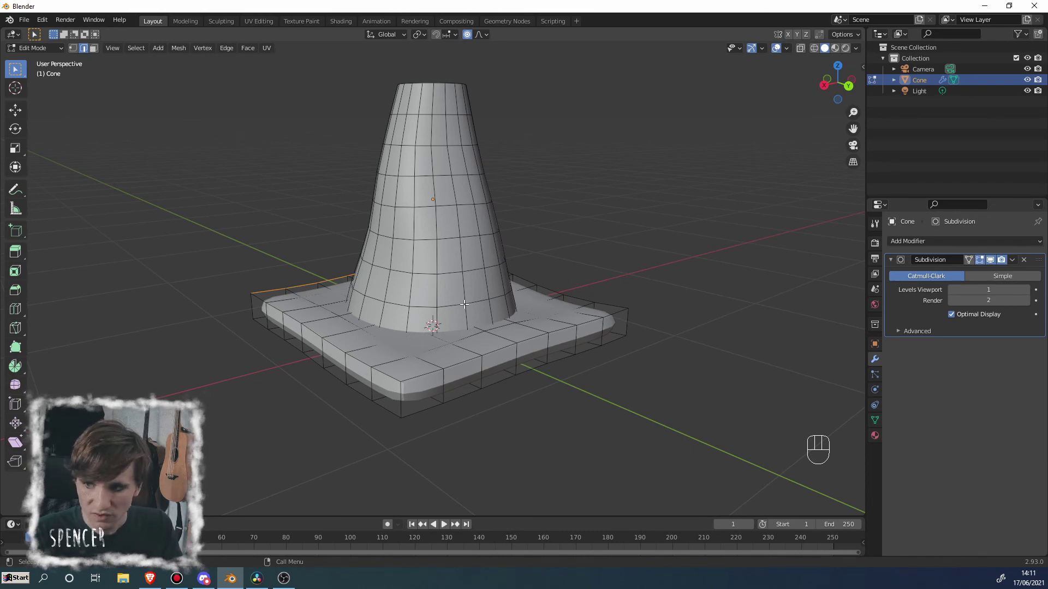
{"action": "middle_click_drag", "start_coordinate": [461, 326], "coordinate": [398, 321]}
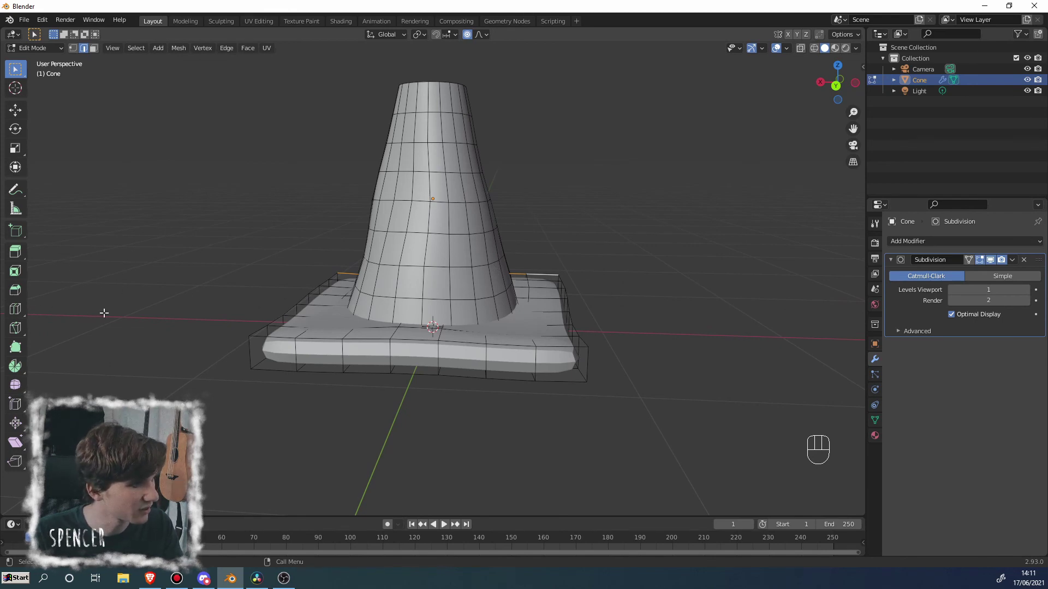
{"action": "middle_click_drag", "start_coordinate": [103, 311], "coordinate": [183, 394]}
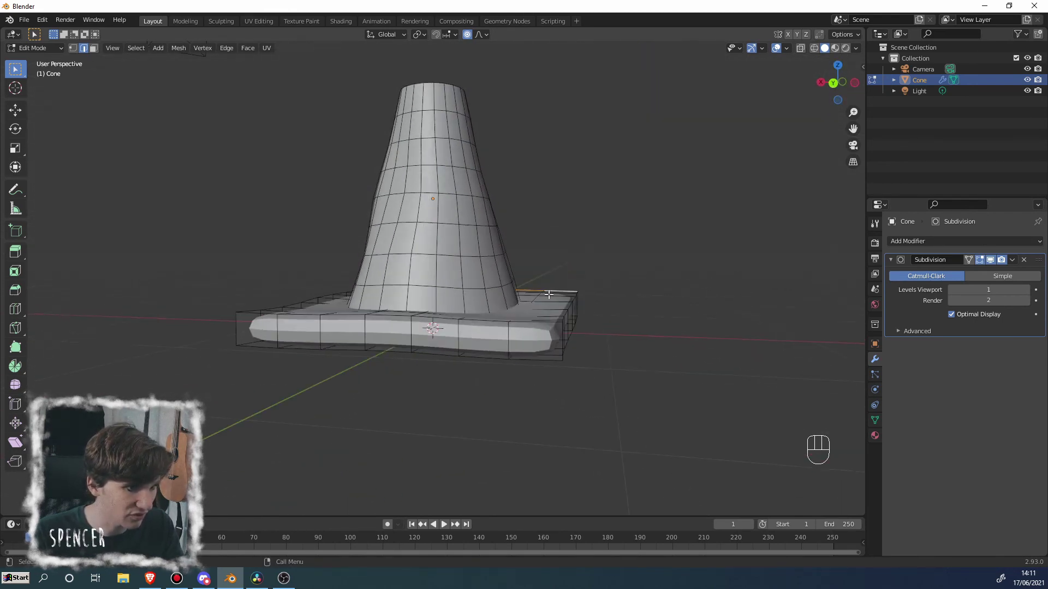
Add single loop cuts close to the base's +X and +Y edges in top view, with Number of Cuts set to 1
{"action": "left_click", "coordinate": [15, 309]}
{"action": "left_click", "coordinate": [105, 34]}
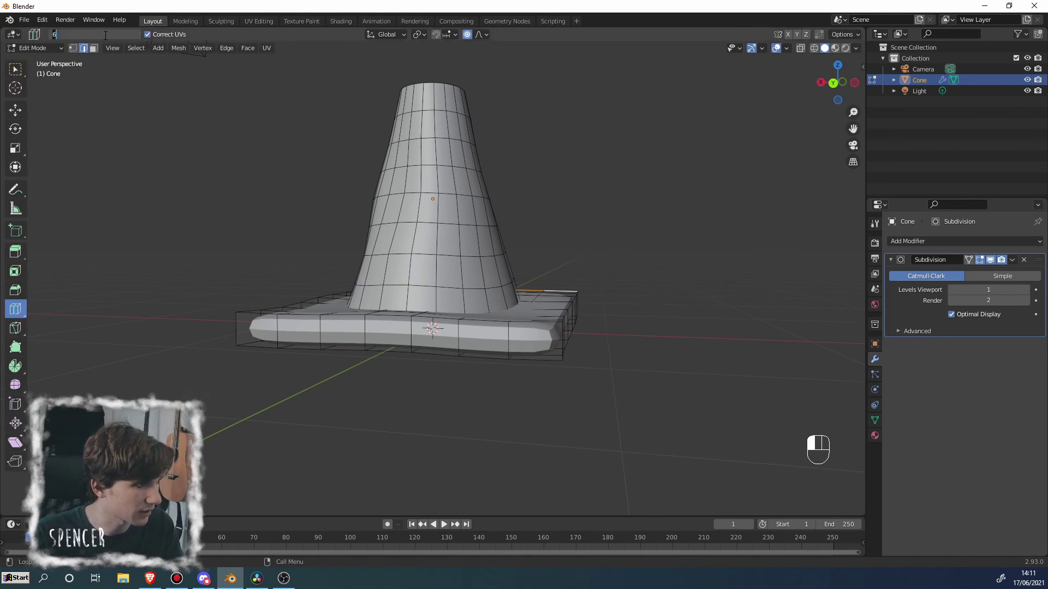
{"action": "key", "text": "Return"}
{"action": "middle_click_drag", "start_coordinate": [548, 328], "coordinate": [552, 334]}
{"action": "key", "text": "KP_7"}
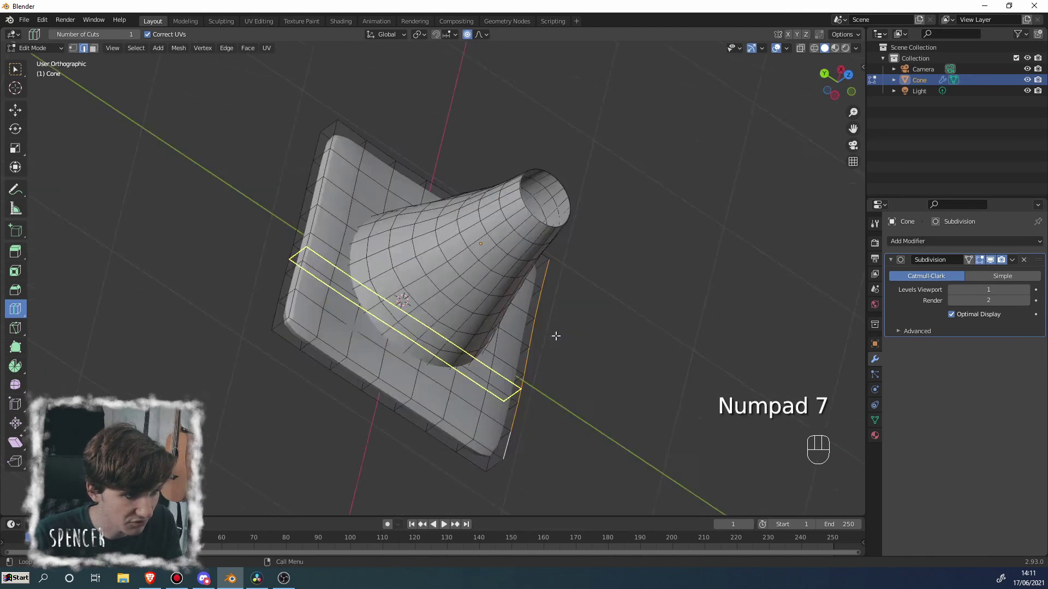
{"action": "left_click_drag", "start_coordinate": [554, 325], "coordinate": [561, 328]}
{"action": "left_click_drag", "start_coordinate": [474, 161], "coordinate": [471, 156]}
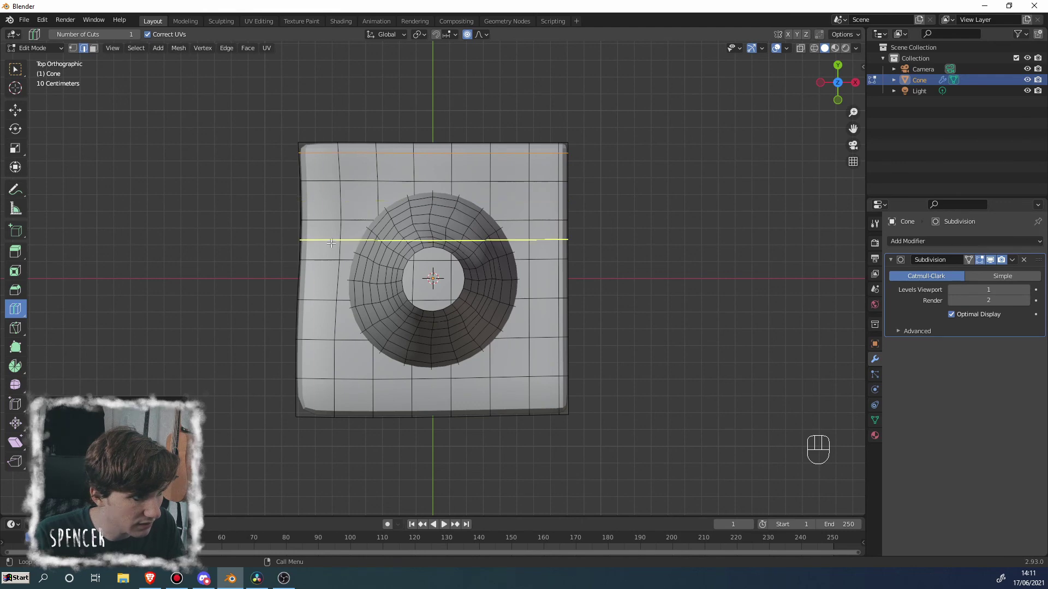
Add matching loop cuts close to the base's -X and -Y edges, then return to Object Mode and check the sharpened base
{"action": "left_click_drag", "start_coordinate": [315, 224], "coordinate": [302, 226]}
{"action": "left_click_drag", "start_coordinate": [333, 402], "coordinate": [332, 409]}
{"action": "middle_click_drag", "start_coordinate": [333, 409], "coordinate": [409, 277]}
{"action": "key", "text": "Tab"}
{"action": "scroll", "coordinate": [312, 339], "scroll_direction": "up", "scroll_amount": 3}
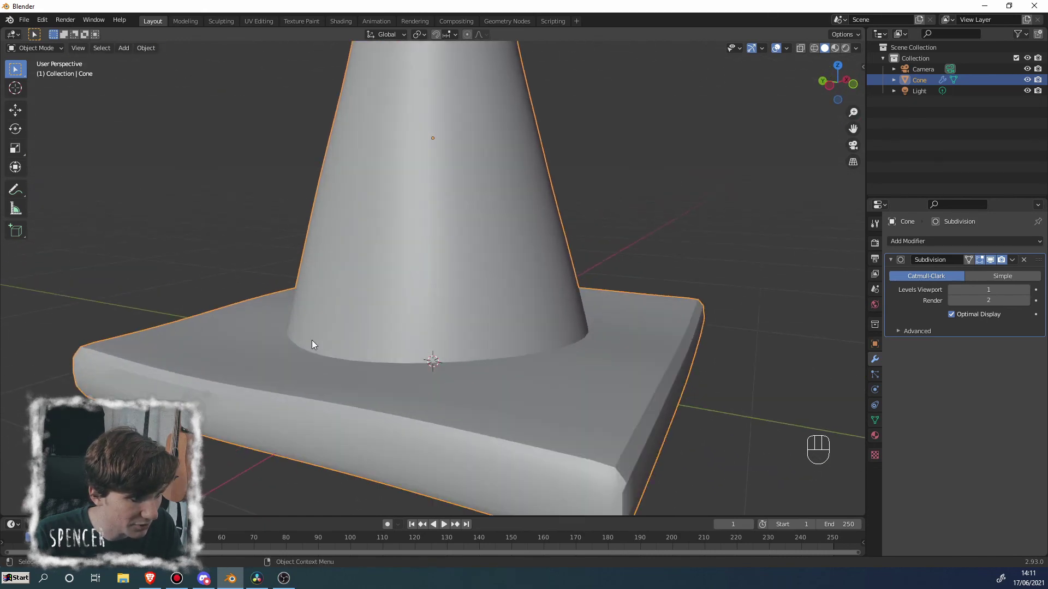
{"action": "scroll", "coordinate": [320, 326], "scroll_direction": "down", "scroll_amount": 1}
{"action": "middle_click_drag", "start_coordinate": [549, 320], "coordinate": [530, 365]}
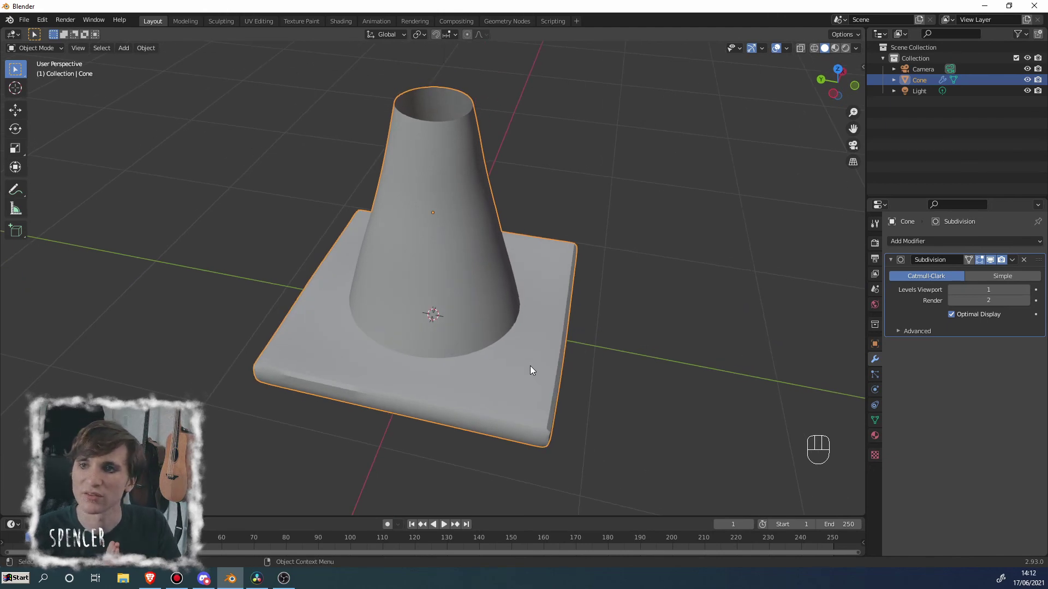
{"action": "middle_click_drag", "start_coordinate": [519, 369], "coordinate": [454, 334]}
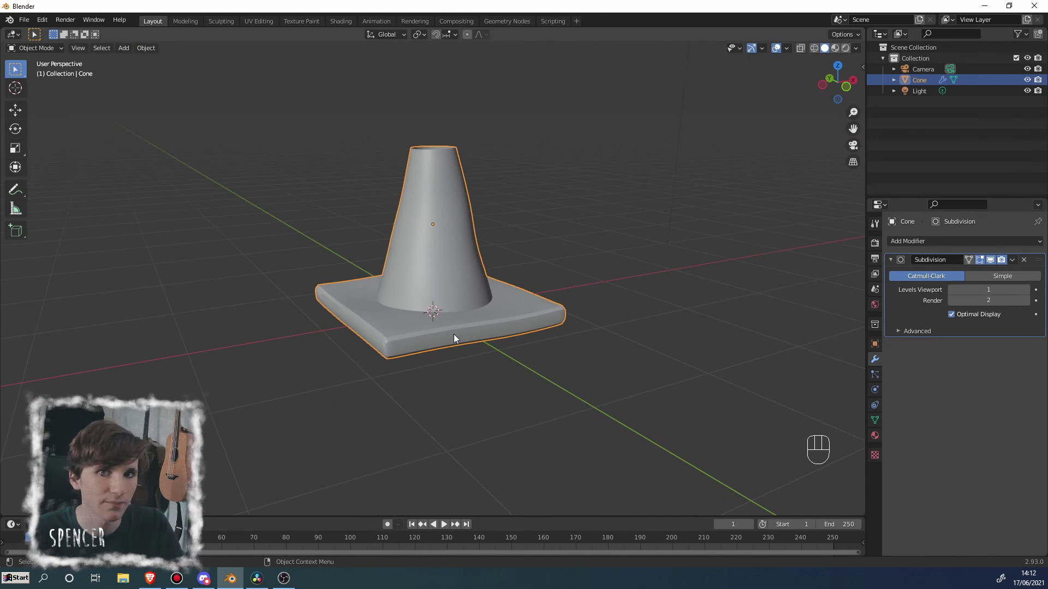